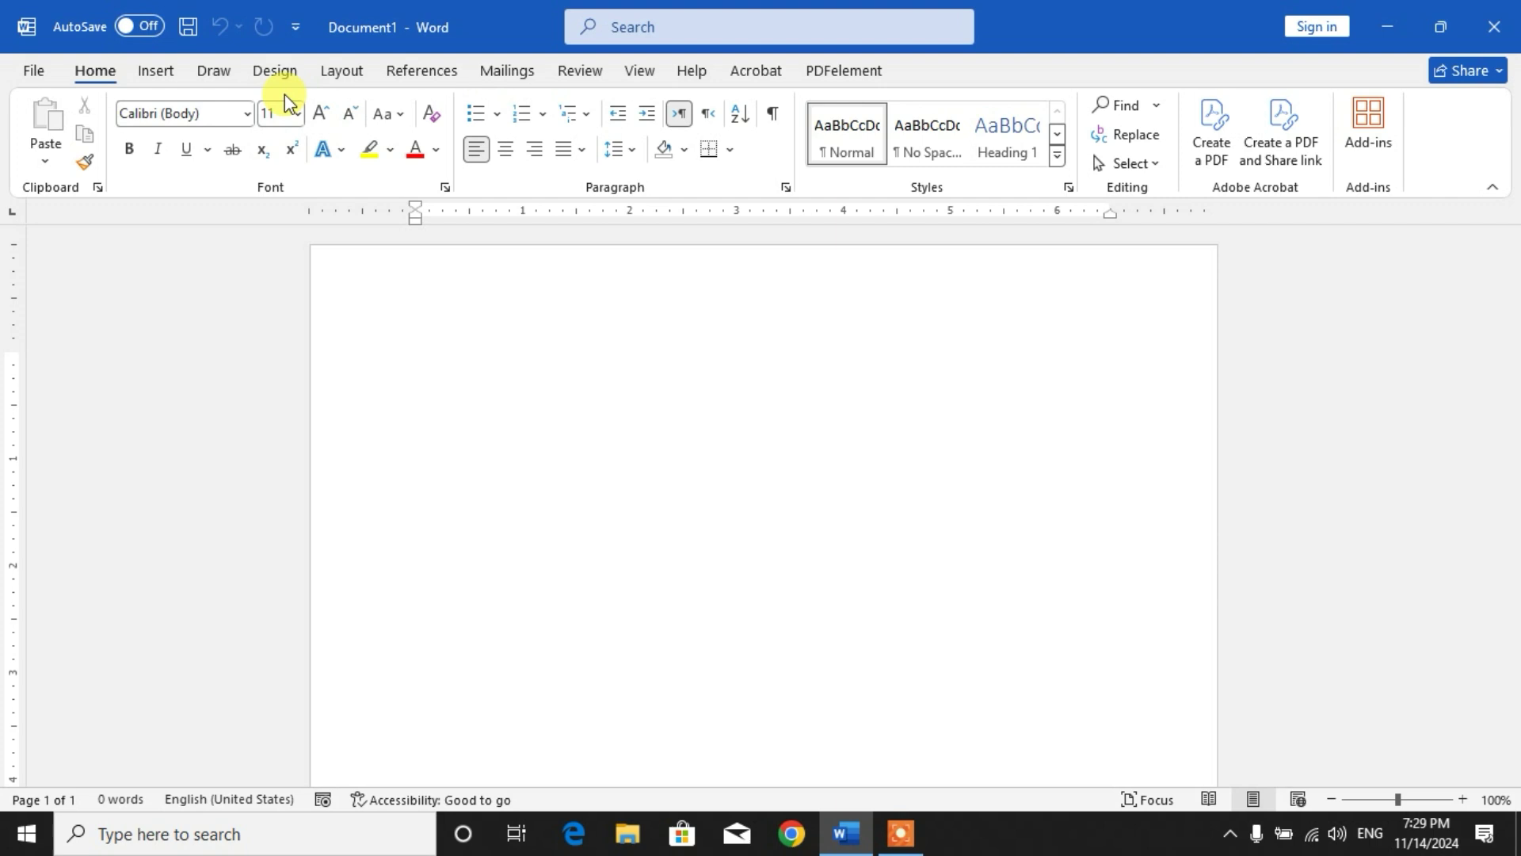
Step: Apply the Narrow margin preset, 0.5 inch on every side, from the Layout tab
click(342, 71)
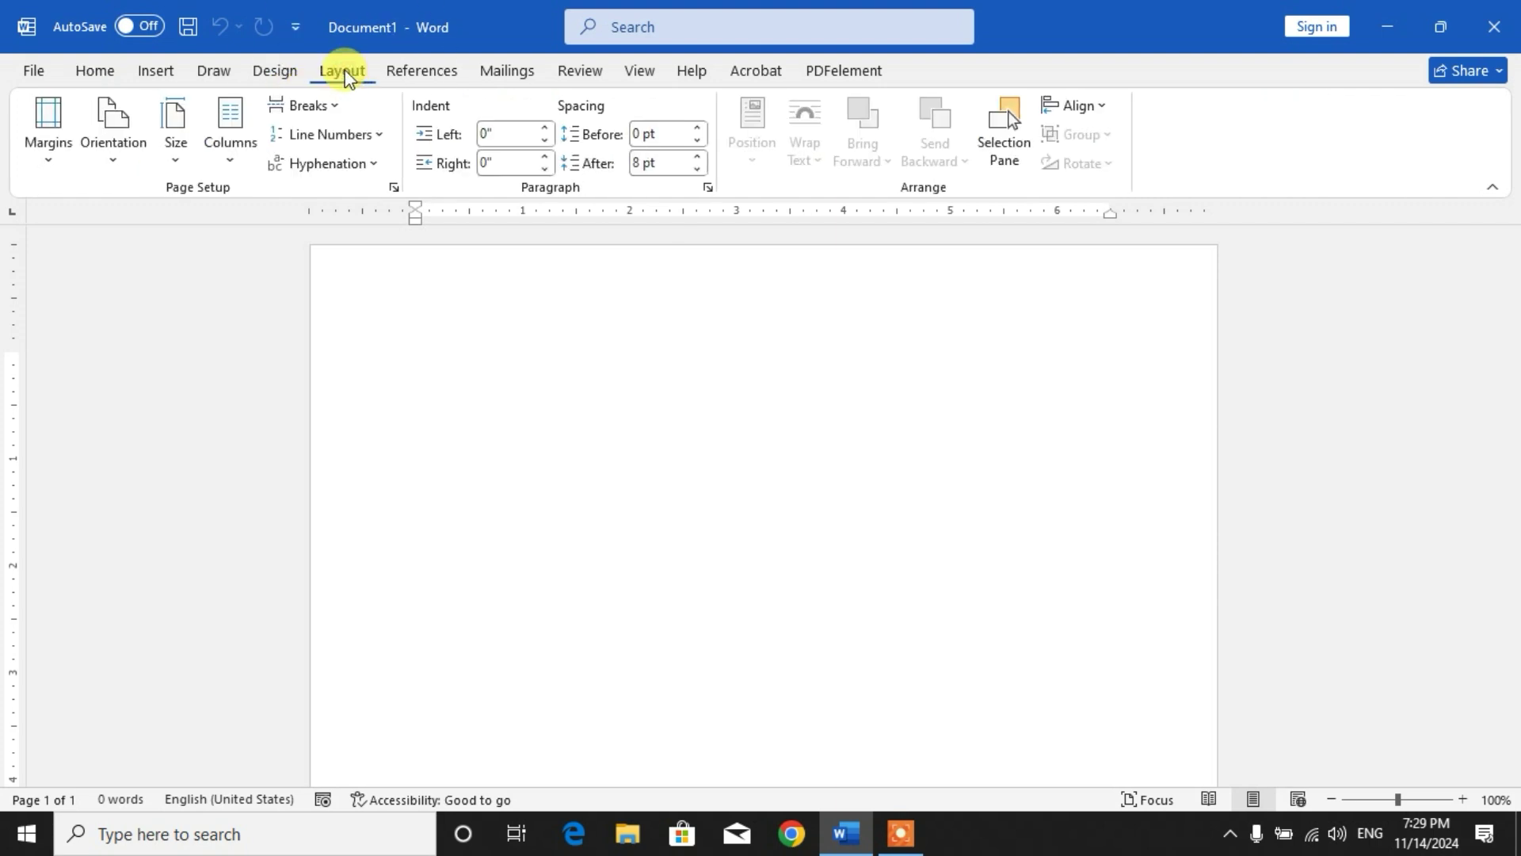
click(51, 150)
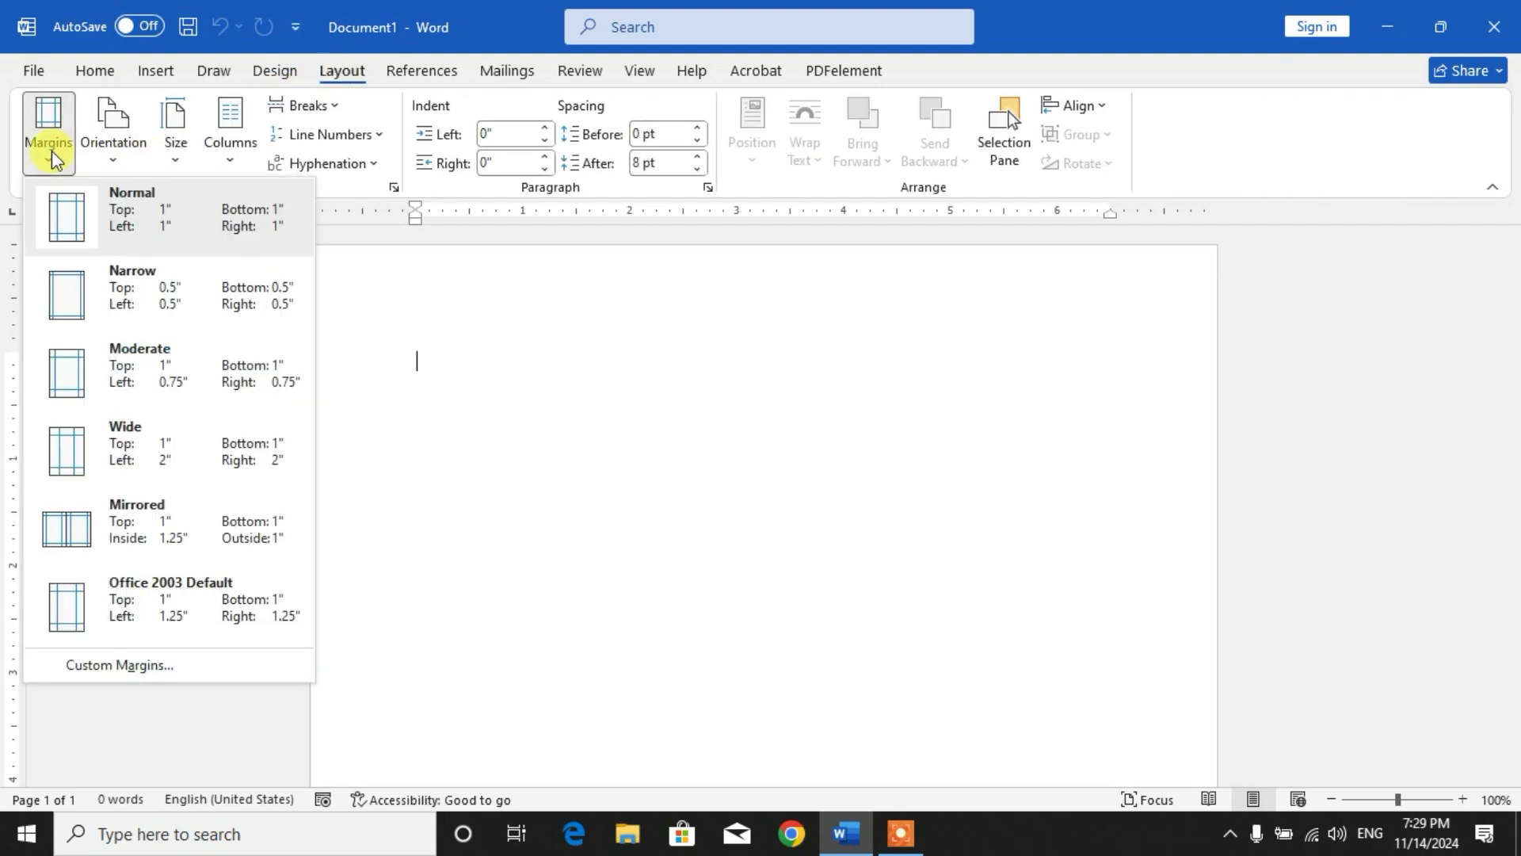
click(170, 306)
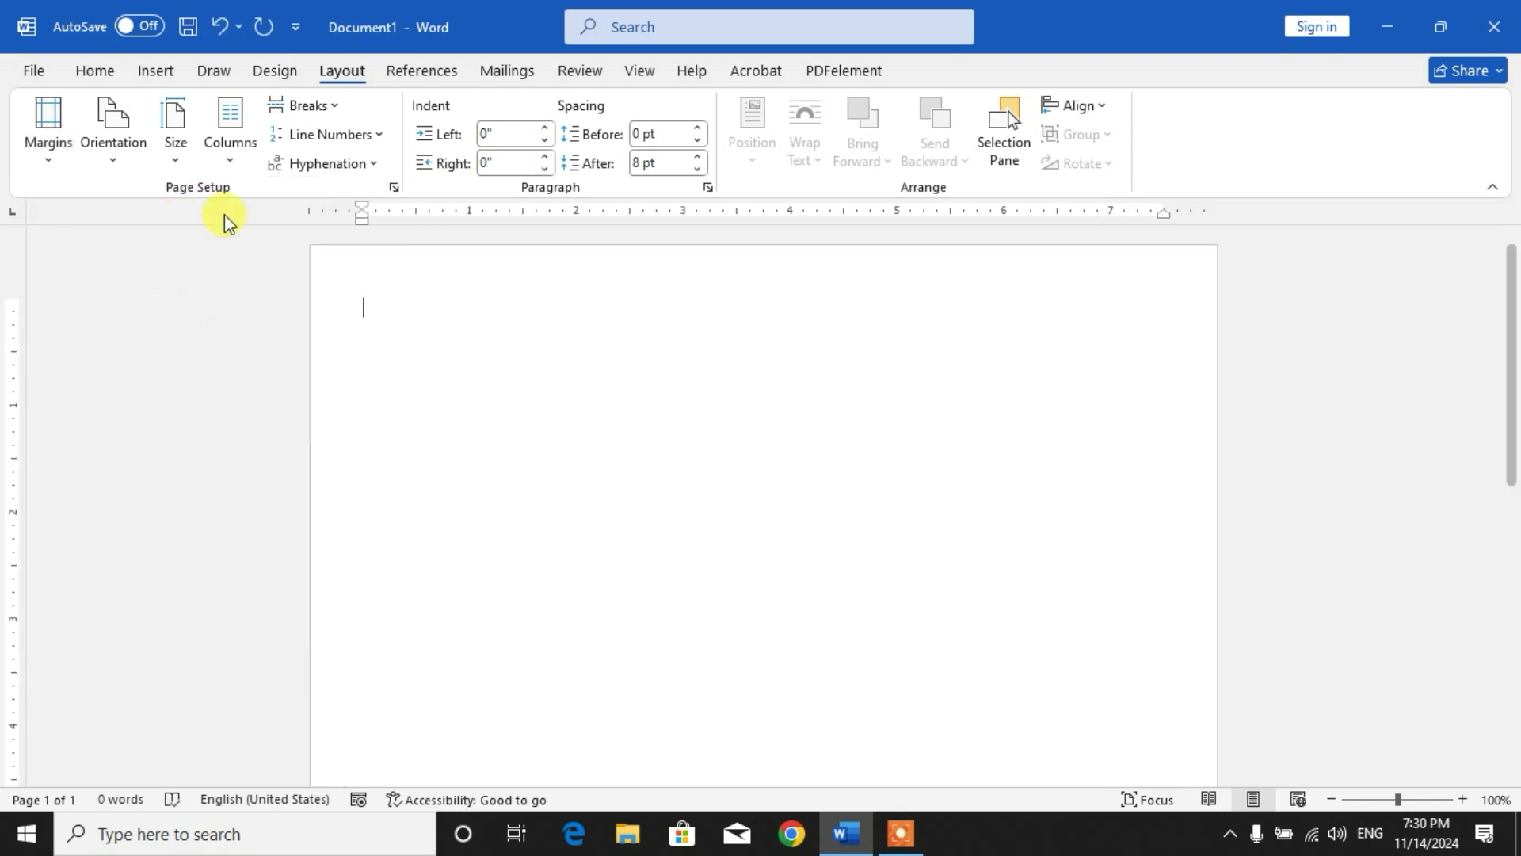
Step: Insert the Desktop picture 'CamScanner 11-14-2024 19.00_1' from This Device onto the page
click(163, 73)
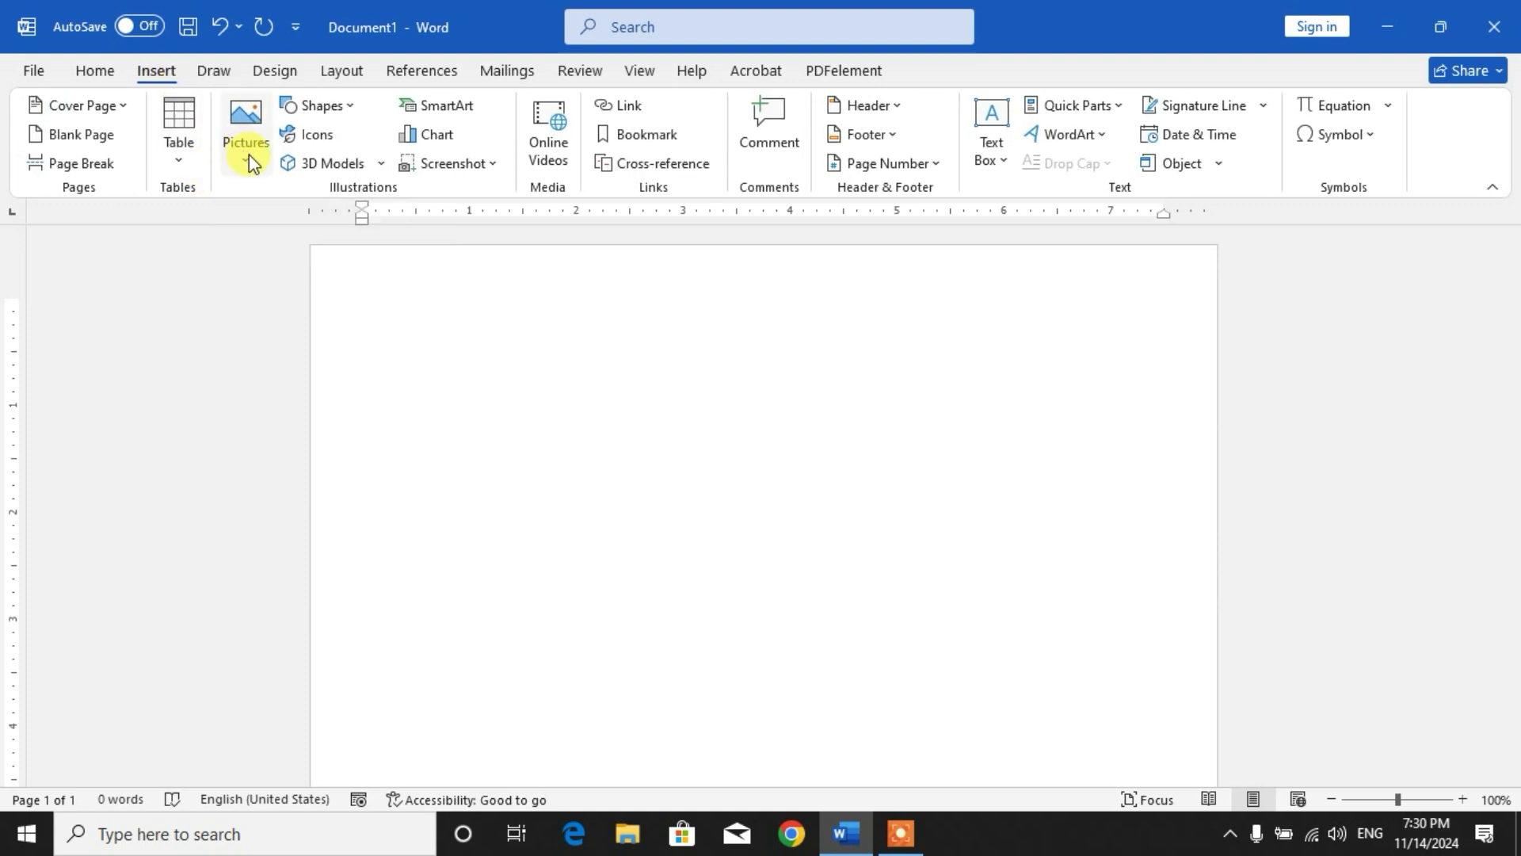
click(249, 154)
click(296, 226)
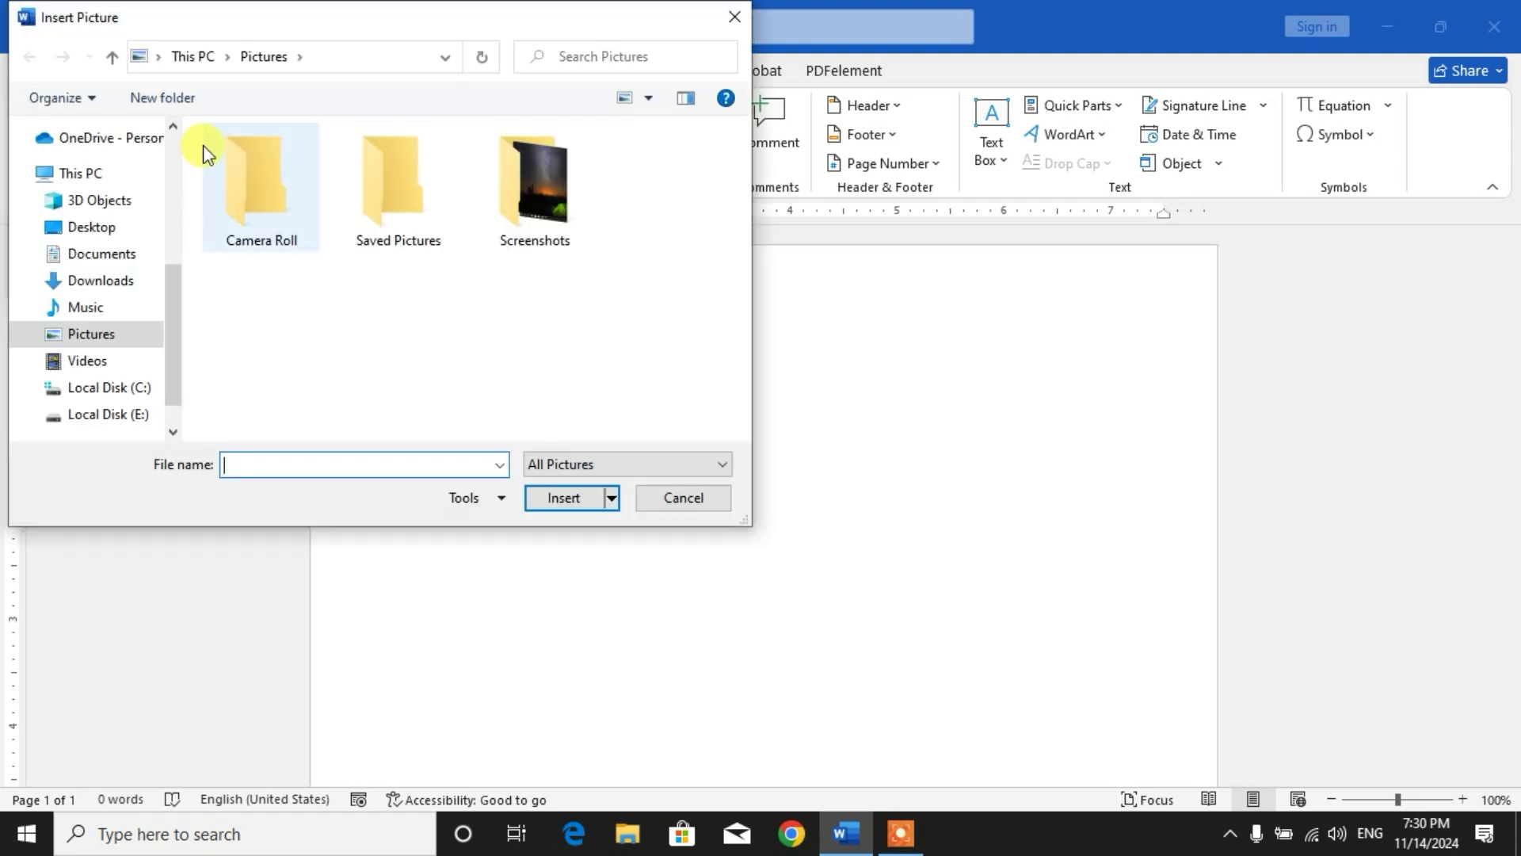
click(103, 227)
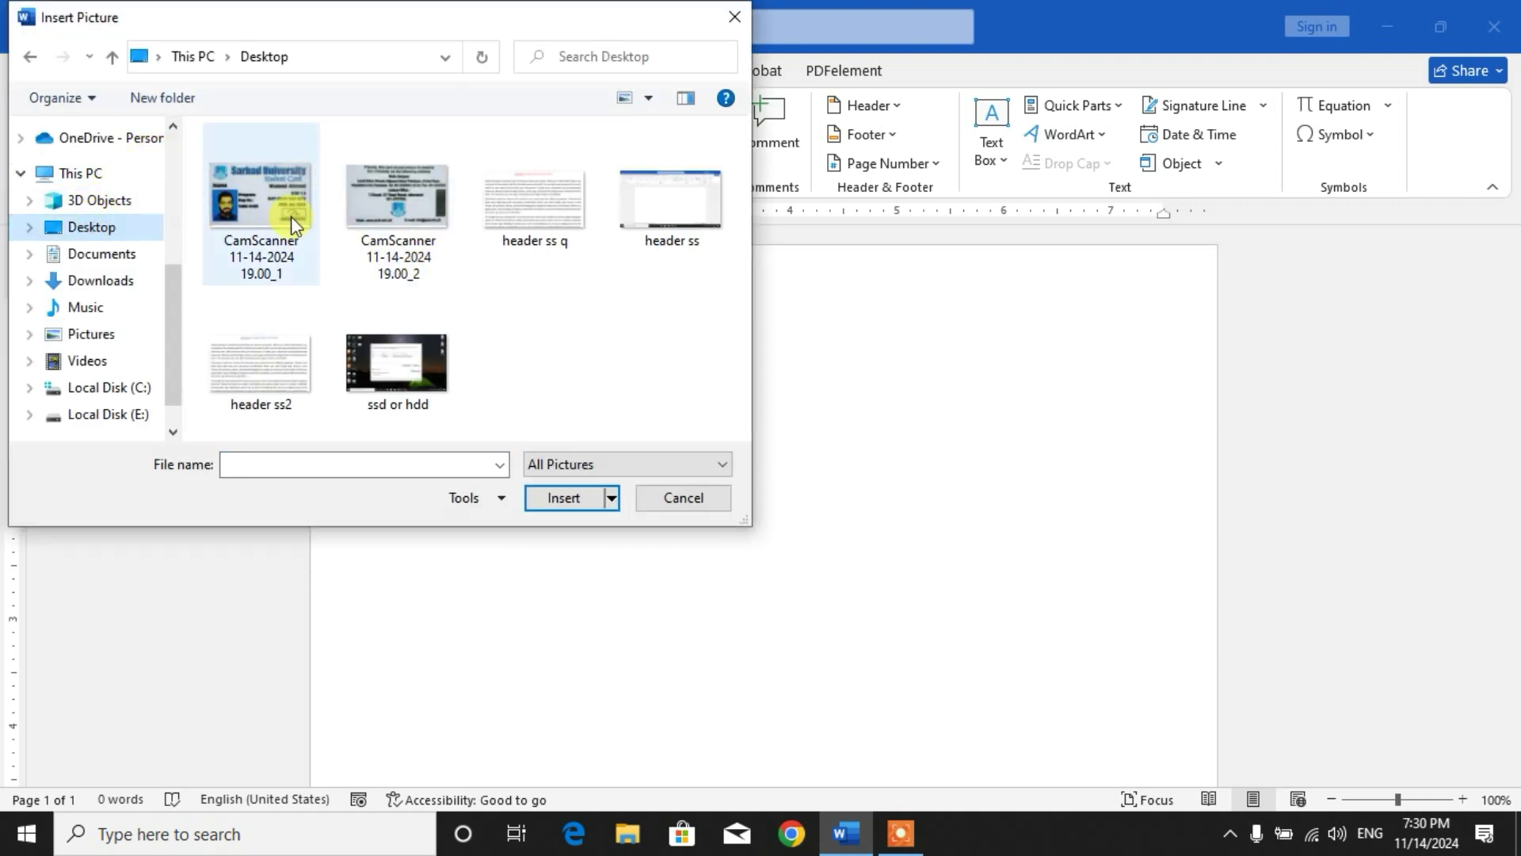
click(263, 202)
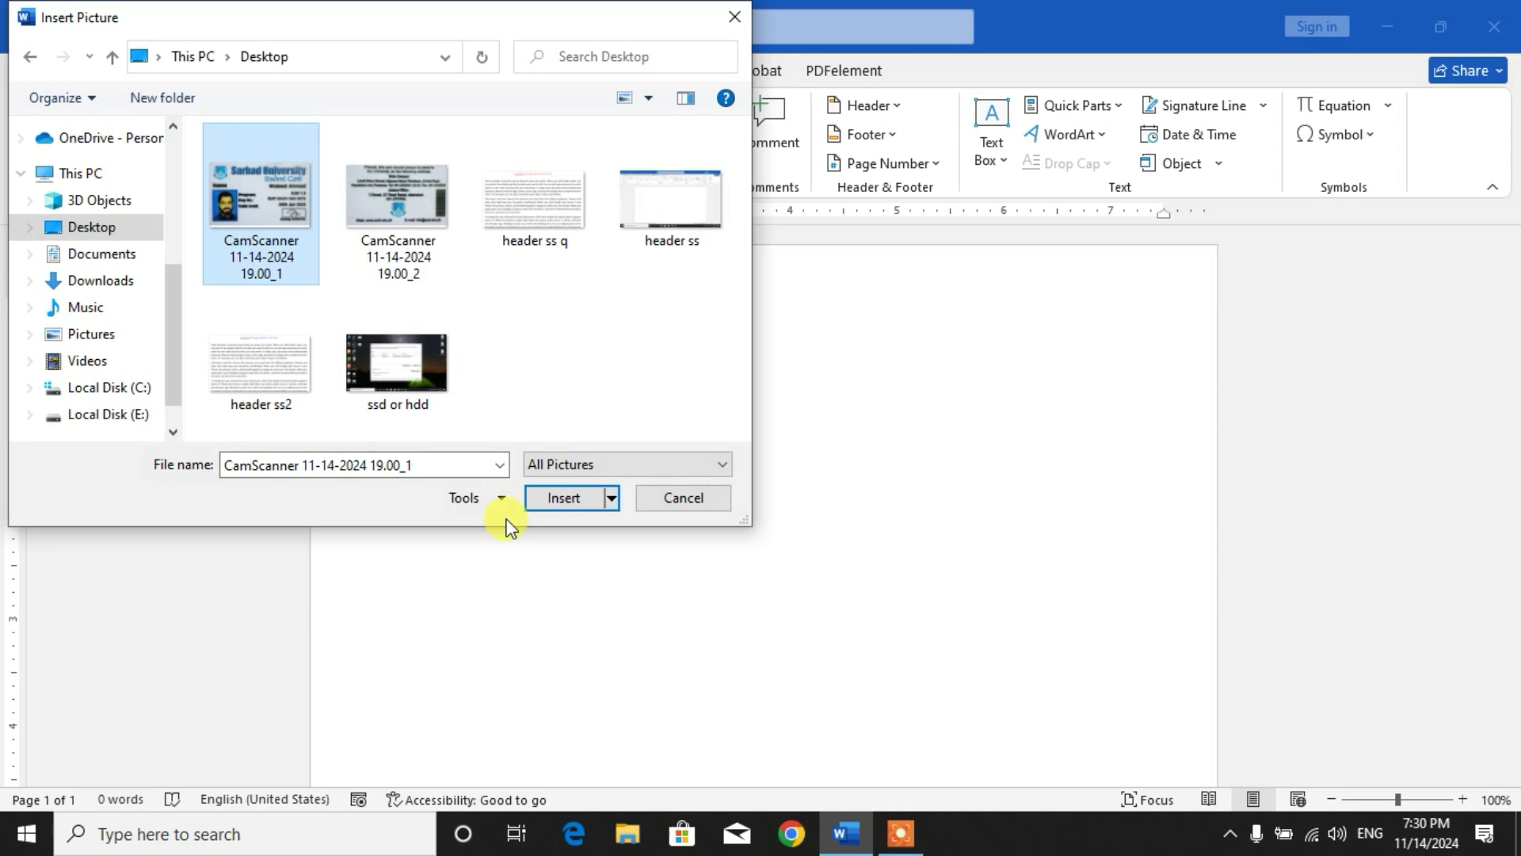
click(550, 498)
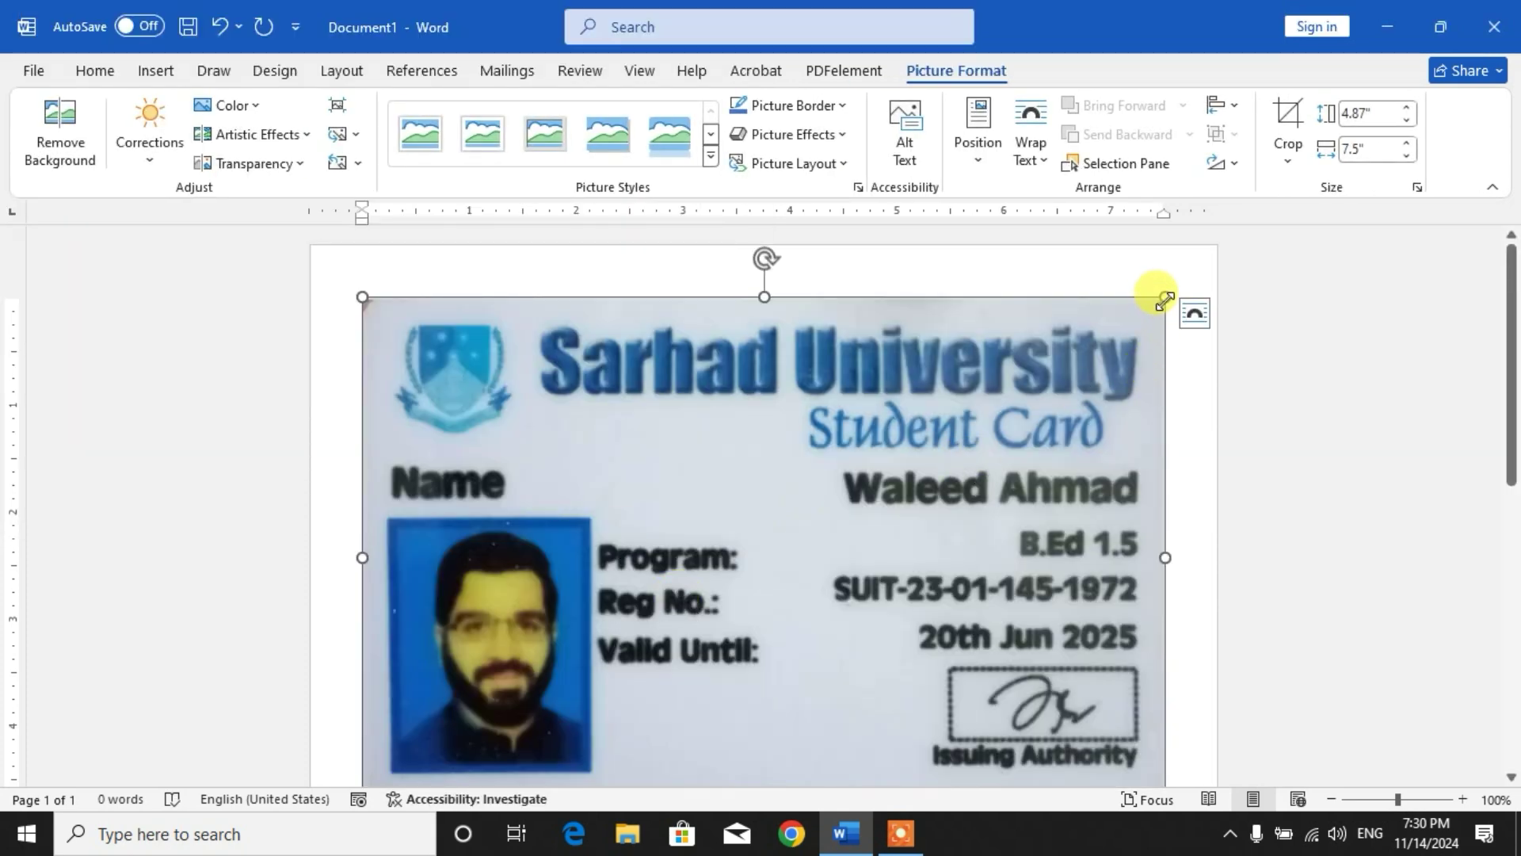
Step: Shrink the card picture from 4.87" x 7.5" down to 2.11" x 3.25" using corner handles
drag(1164, 301, 749, 547)
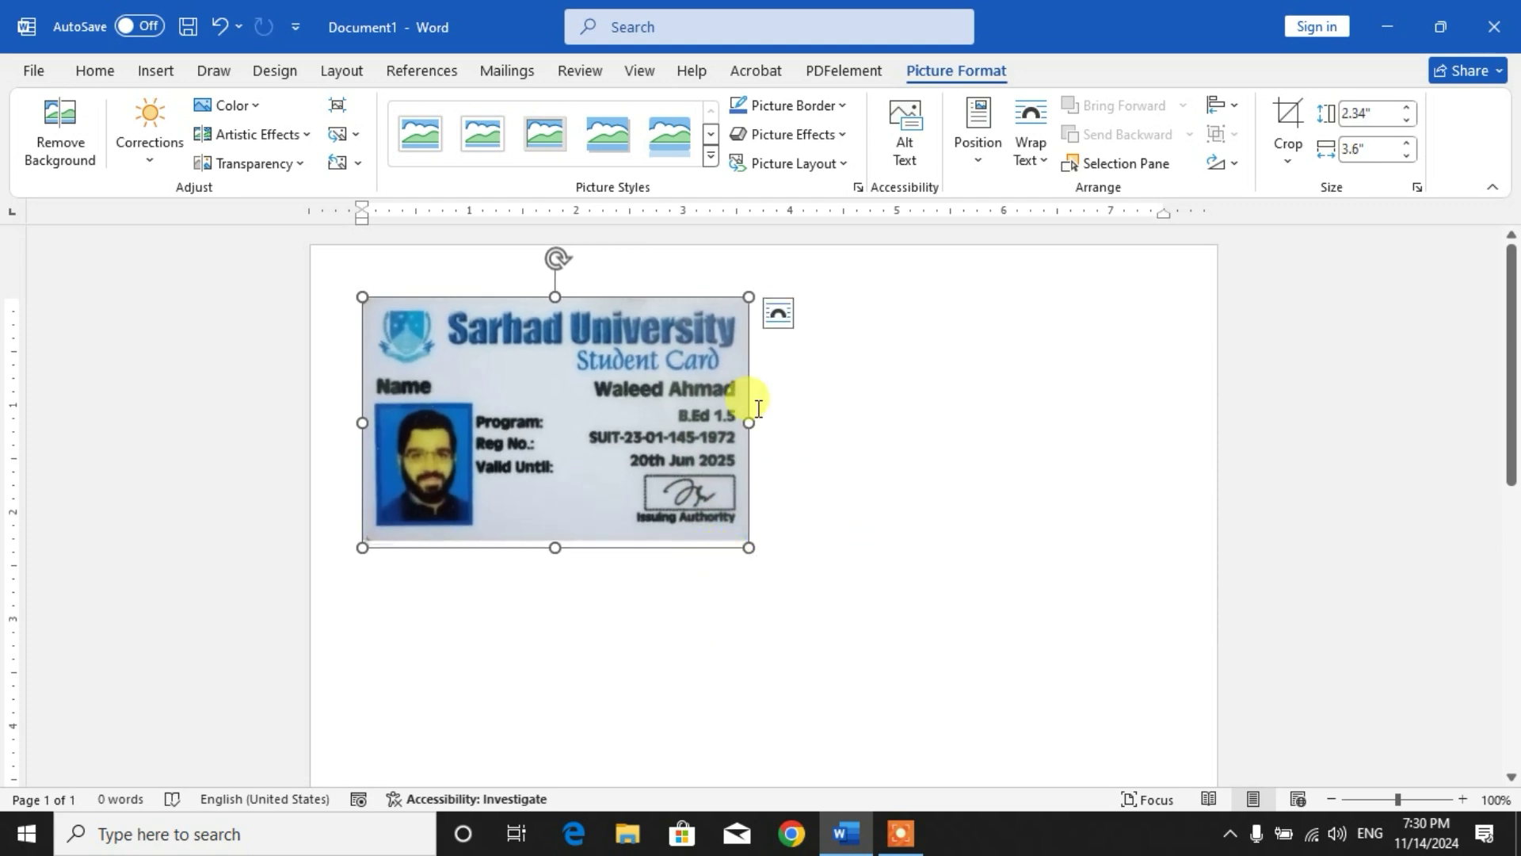
drag(748, 297, 699, 329)
click(742, 388)
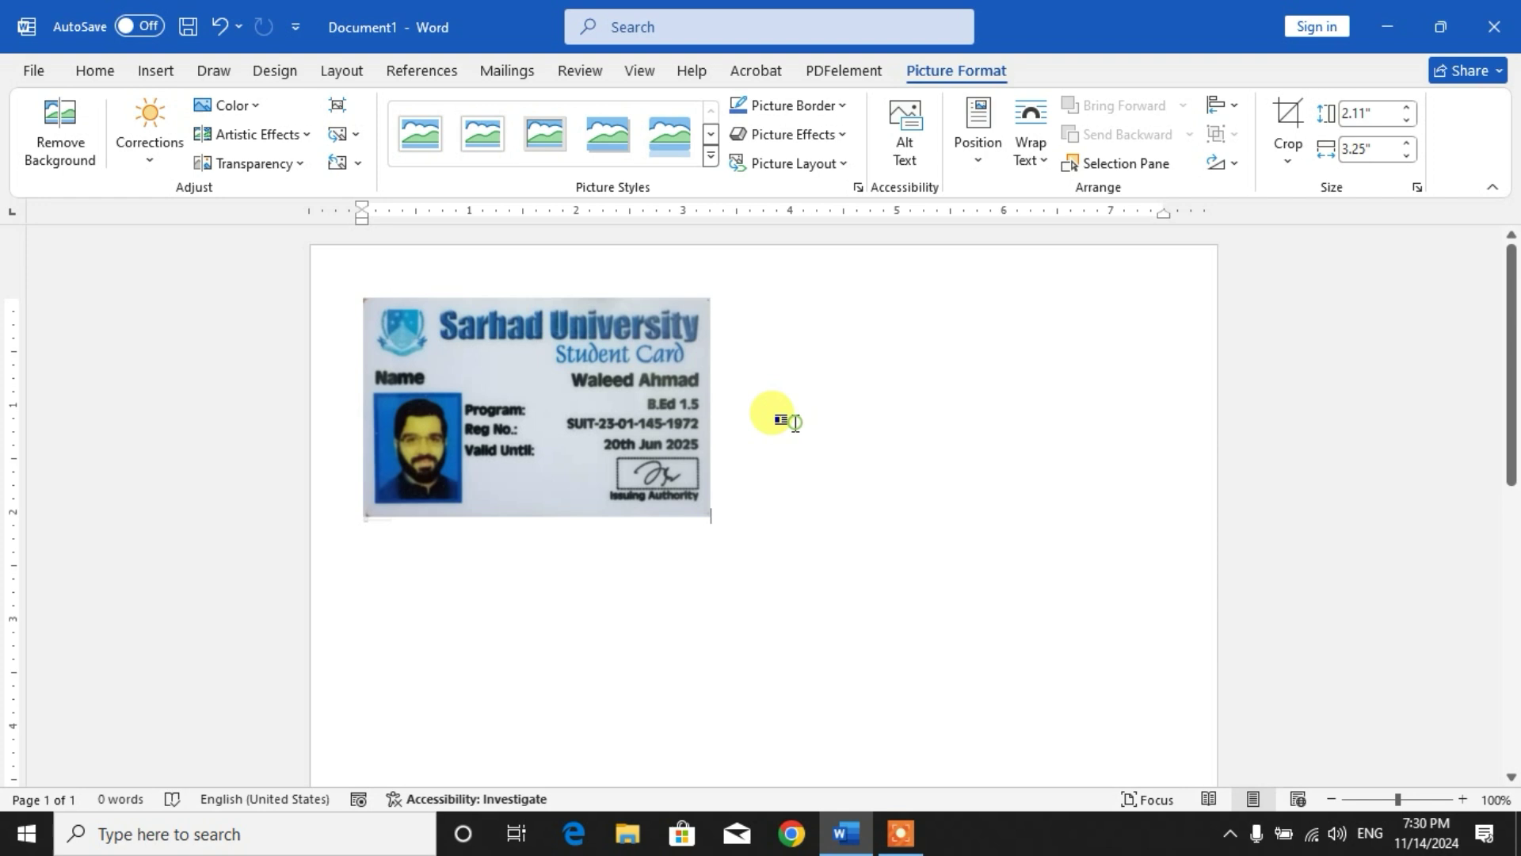
click(608, 402)
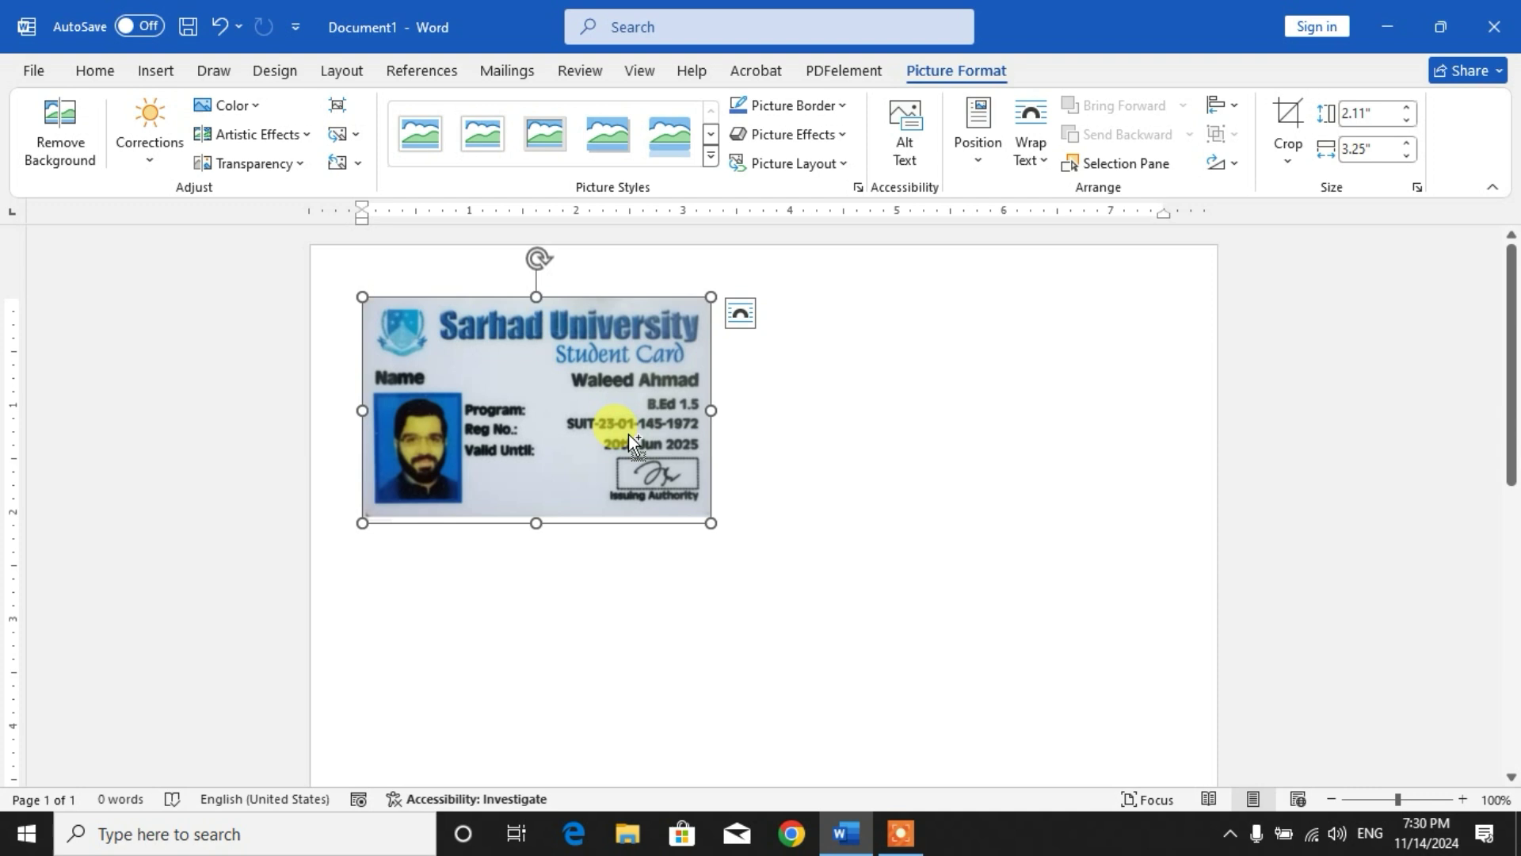
Step: Ctrl-drag a copy of the card and give both cards Square text wrapping
drag(629, 434, 955, 443)
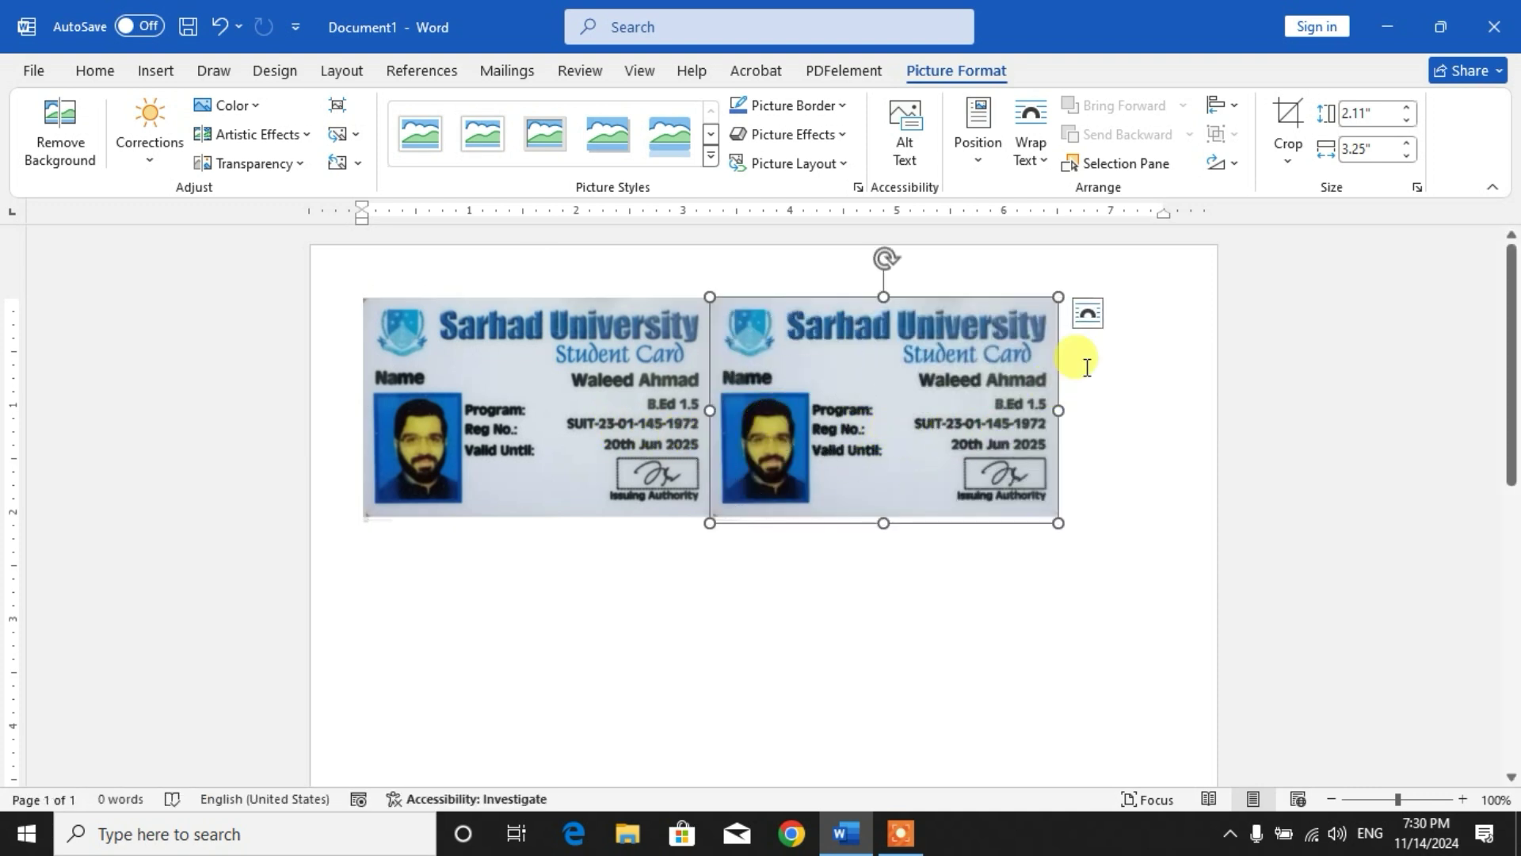
click(1090, 318)
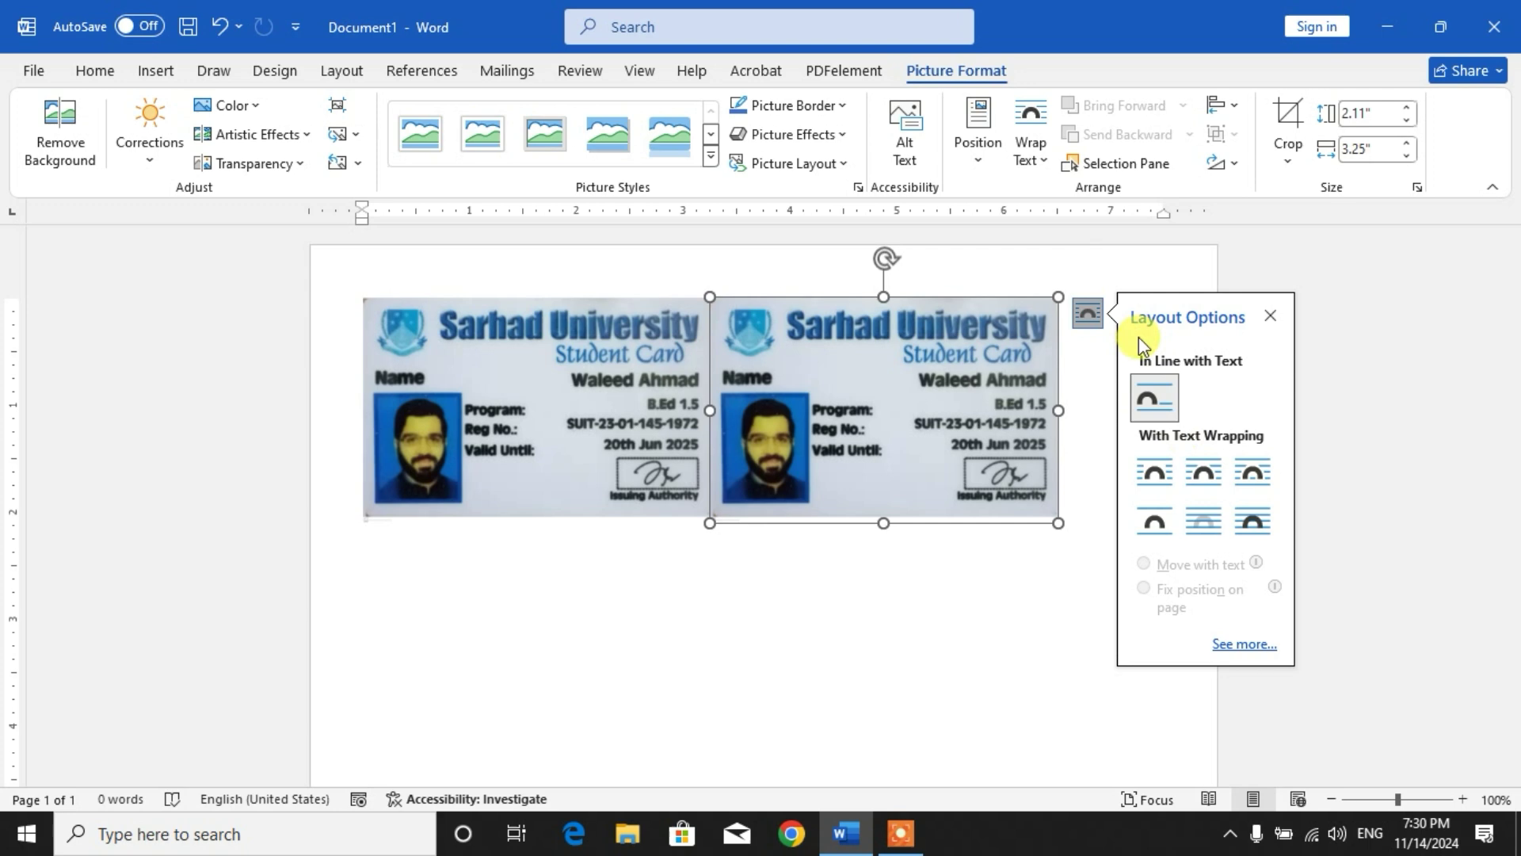
click(1207, 479)
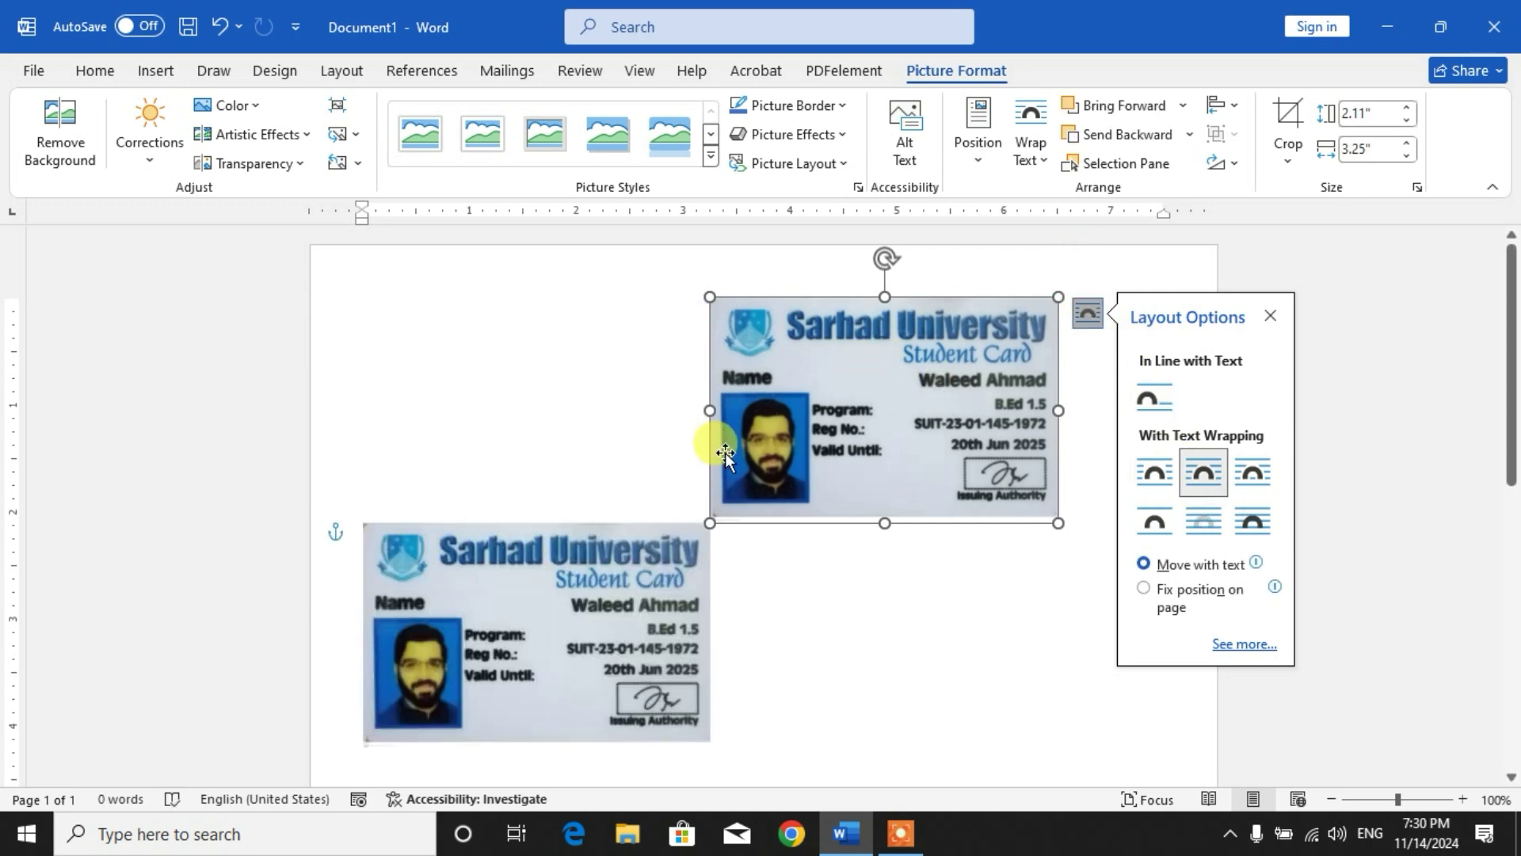
click(608, 602)
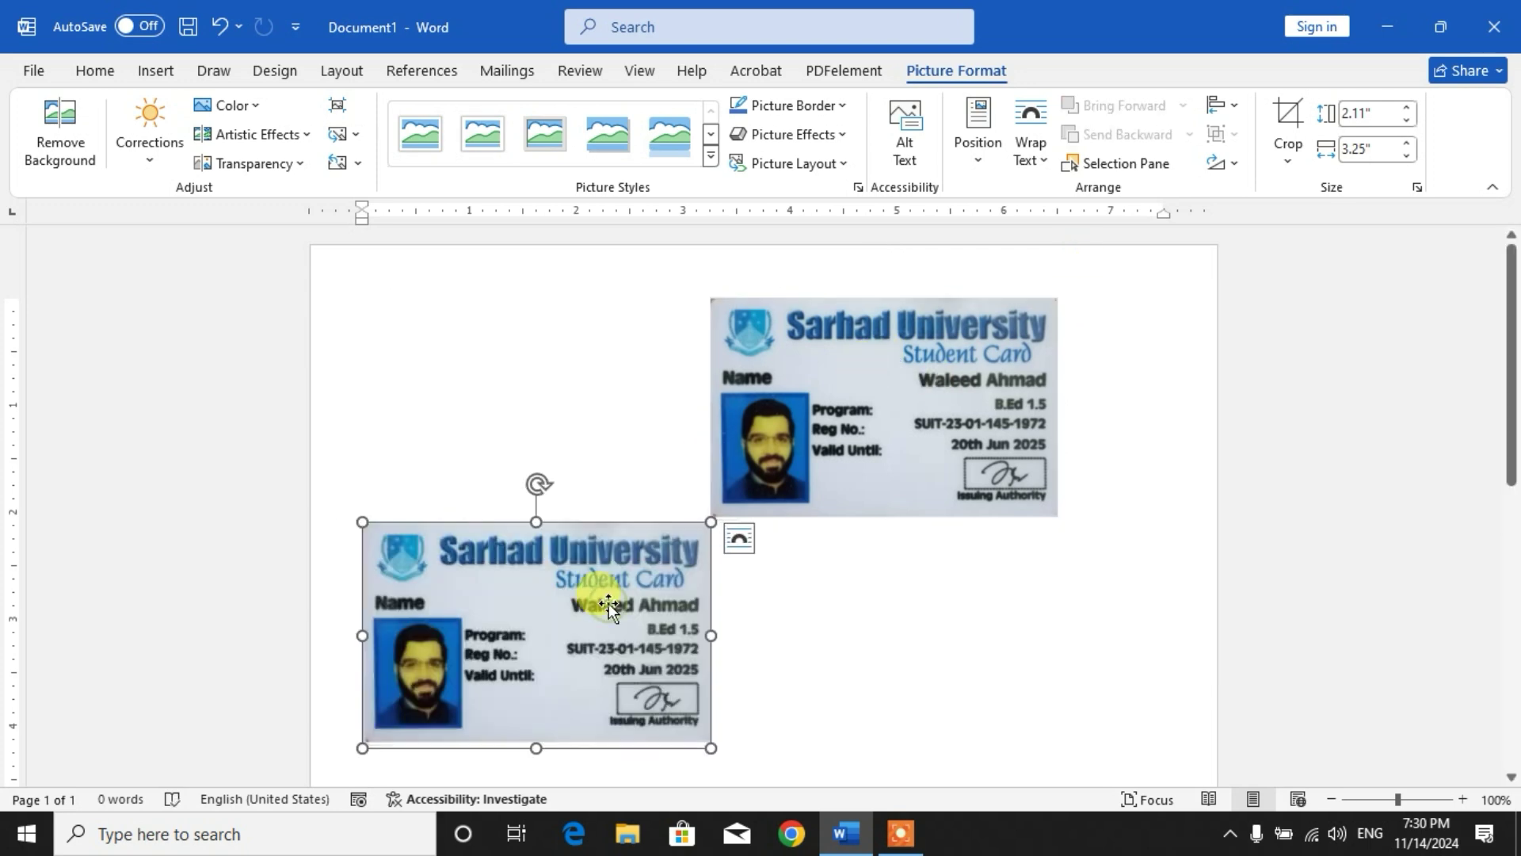
click(739, 539)
click(849, 628)
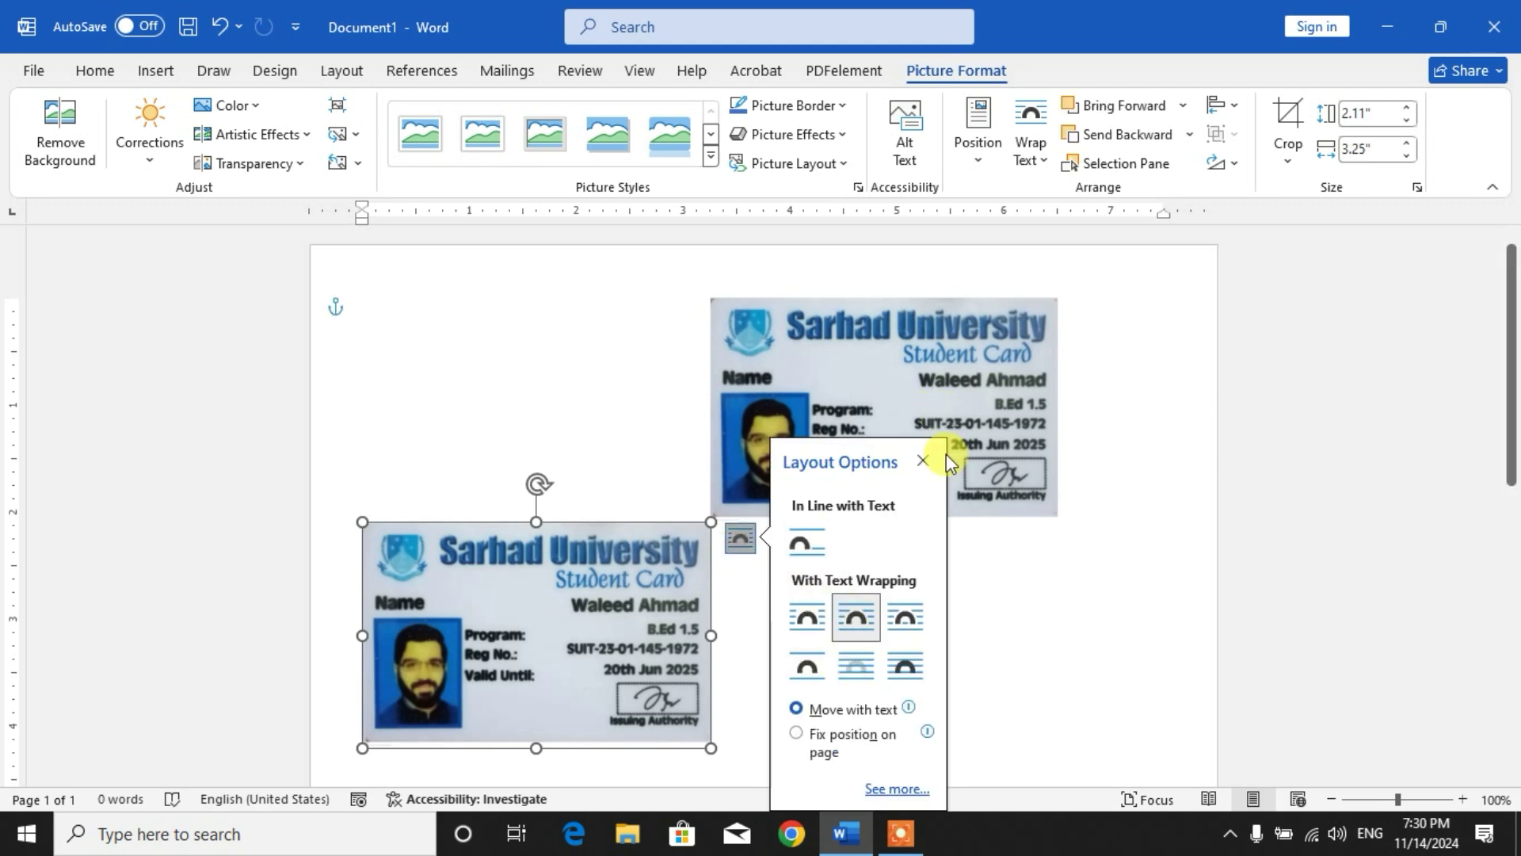
Step: Arrange the two cards side by side at the top, resizing the left one to 2.19" x 3.38"
drag(968, 434, 699, 507)
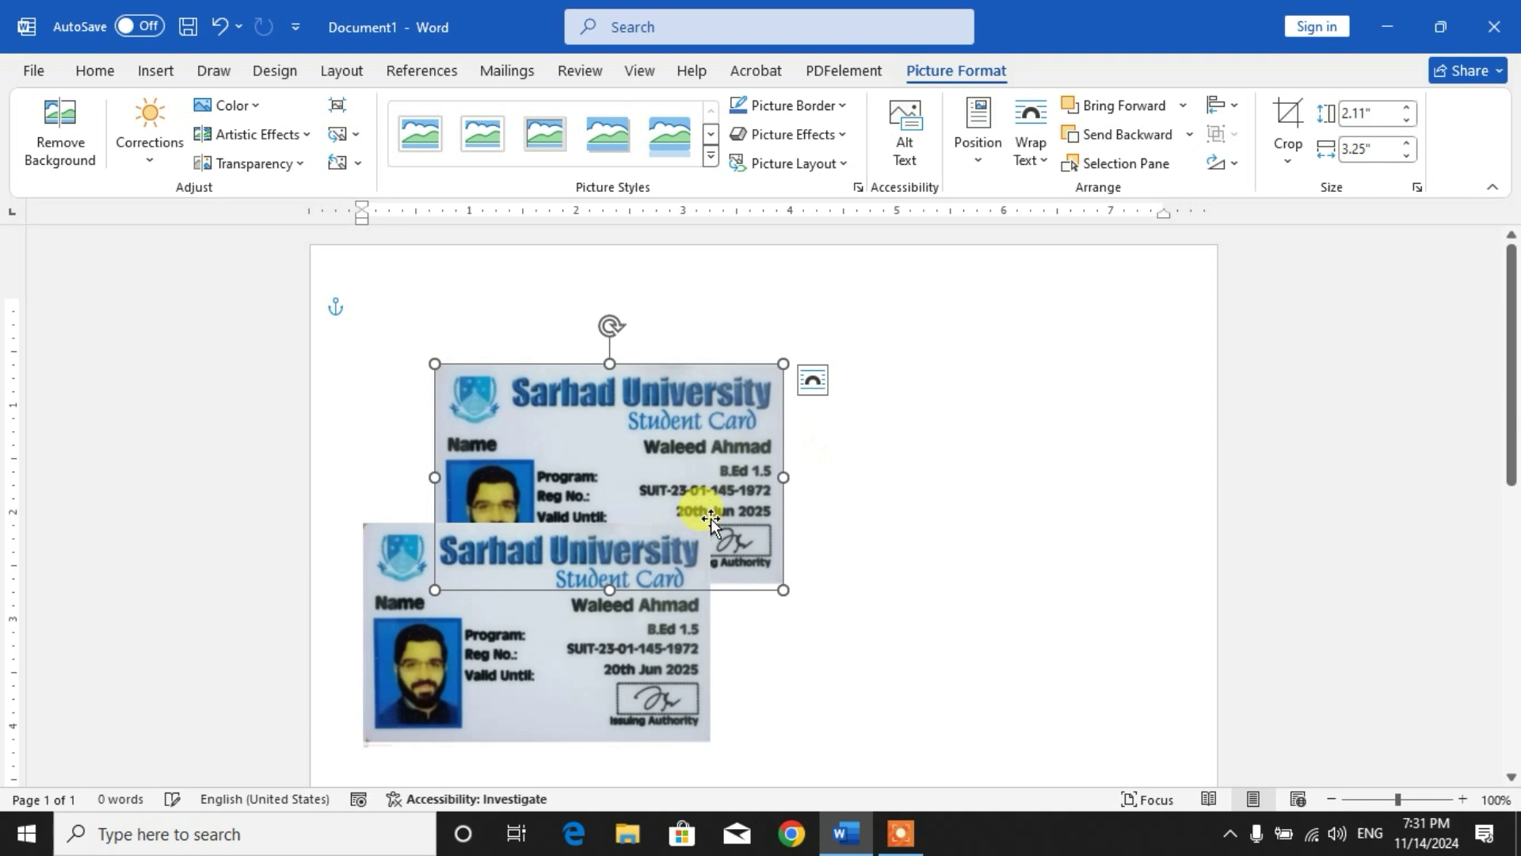
drag(679, 401, 1080, 345)
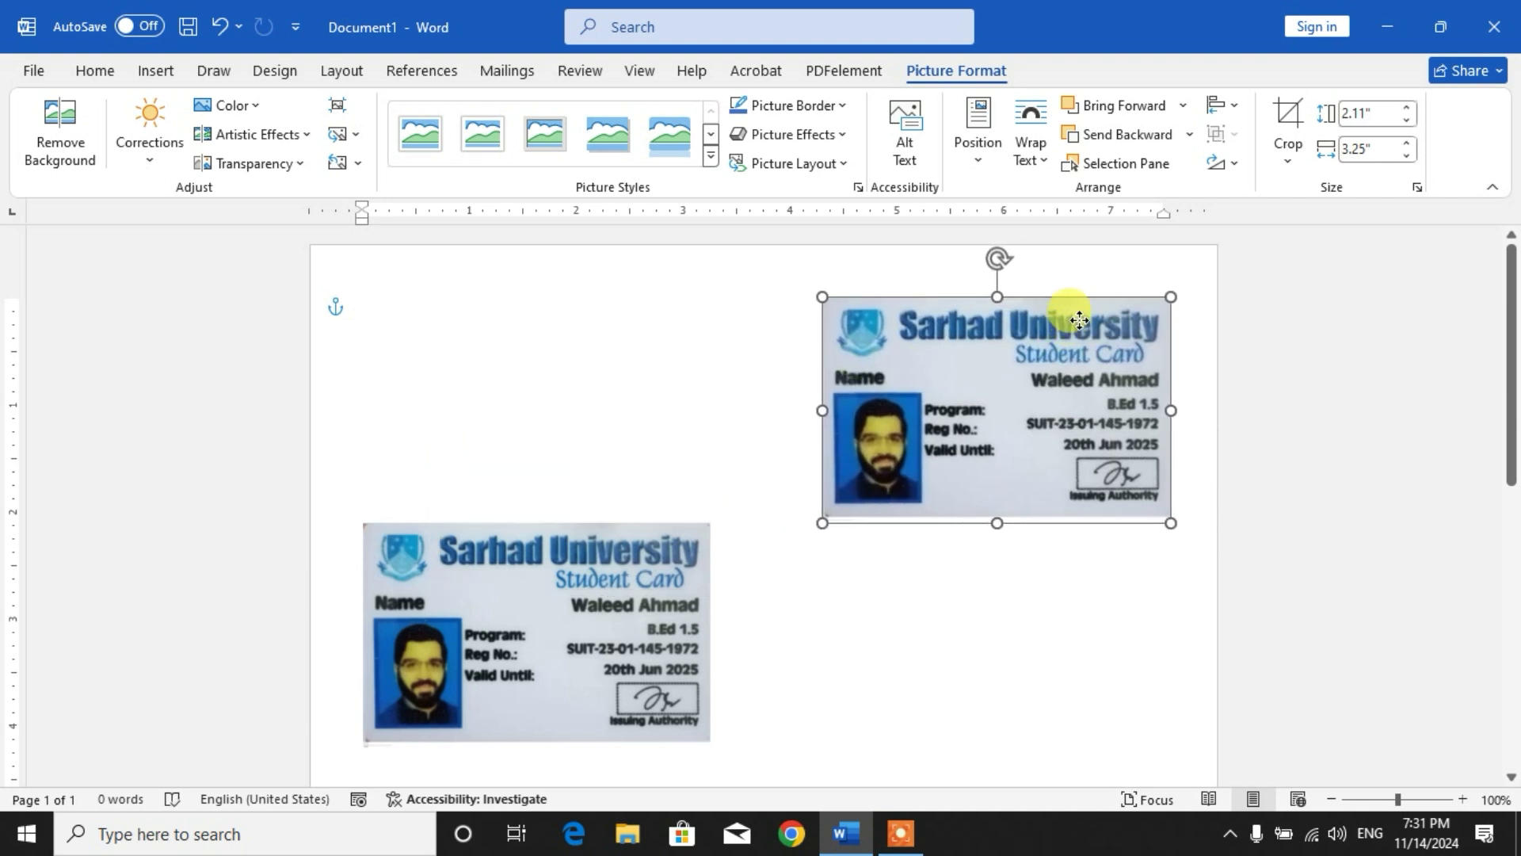
click(628, 572)
drag(628, 571, 648, 337)
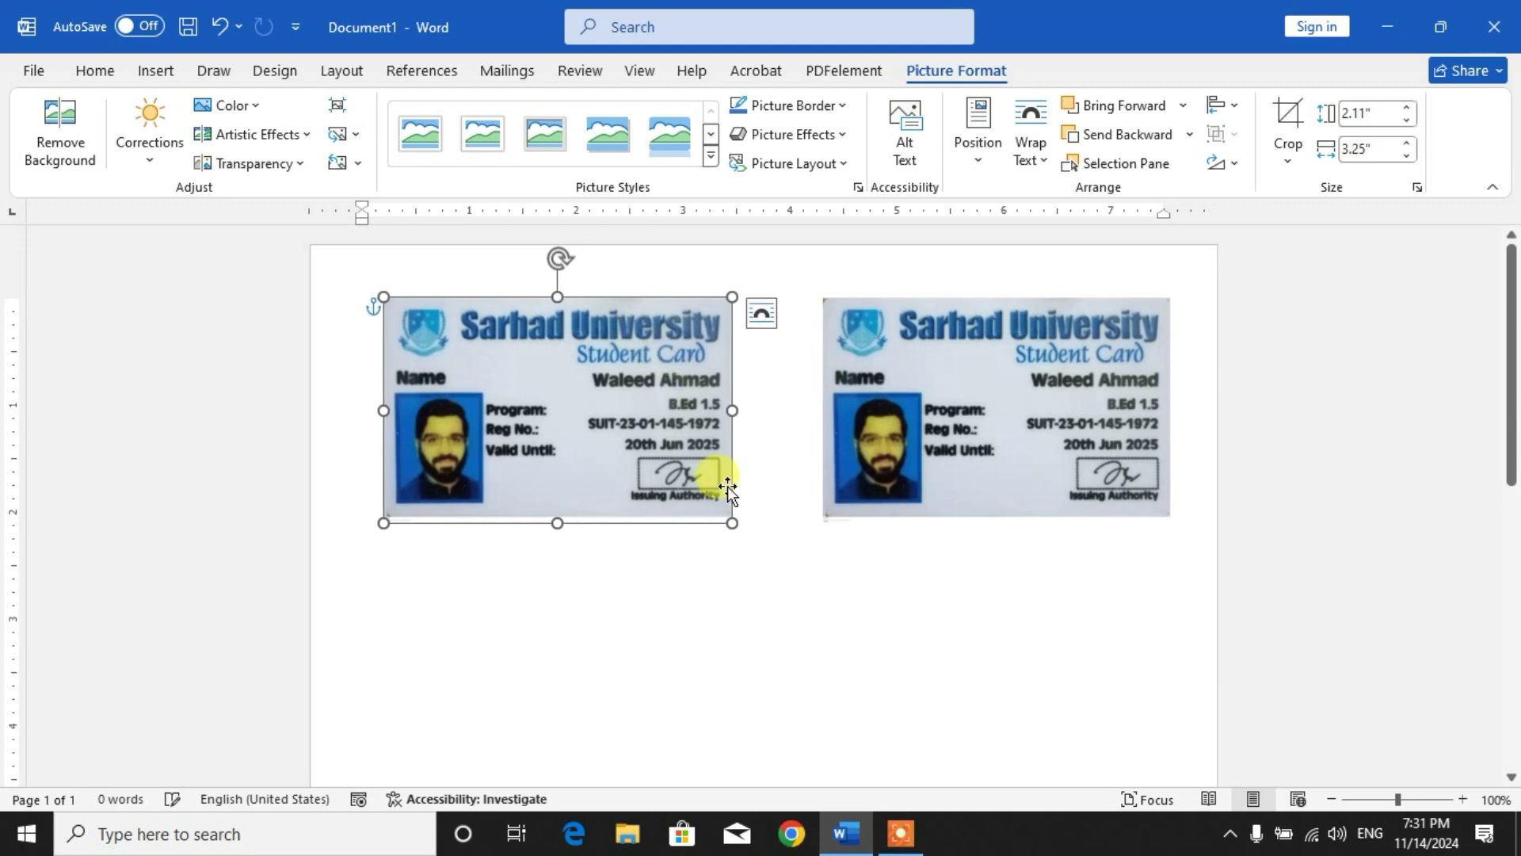
drag(729, 519, 809, 532)
Step: Select both top cards and Ctrl-drag the pair to create a second row below
click(828, 483)
click(761, 611)
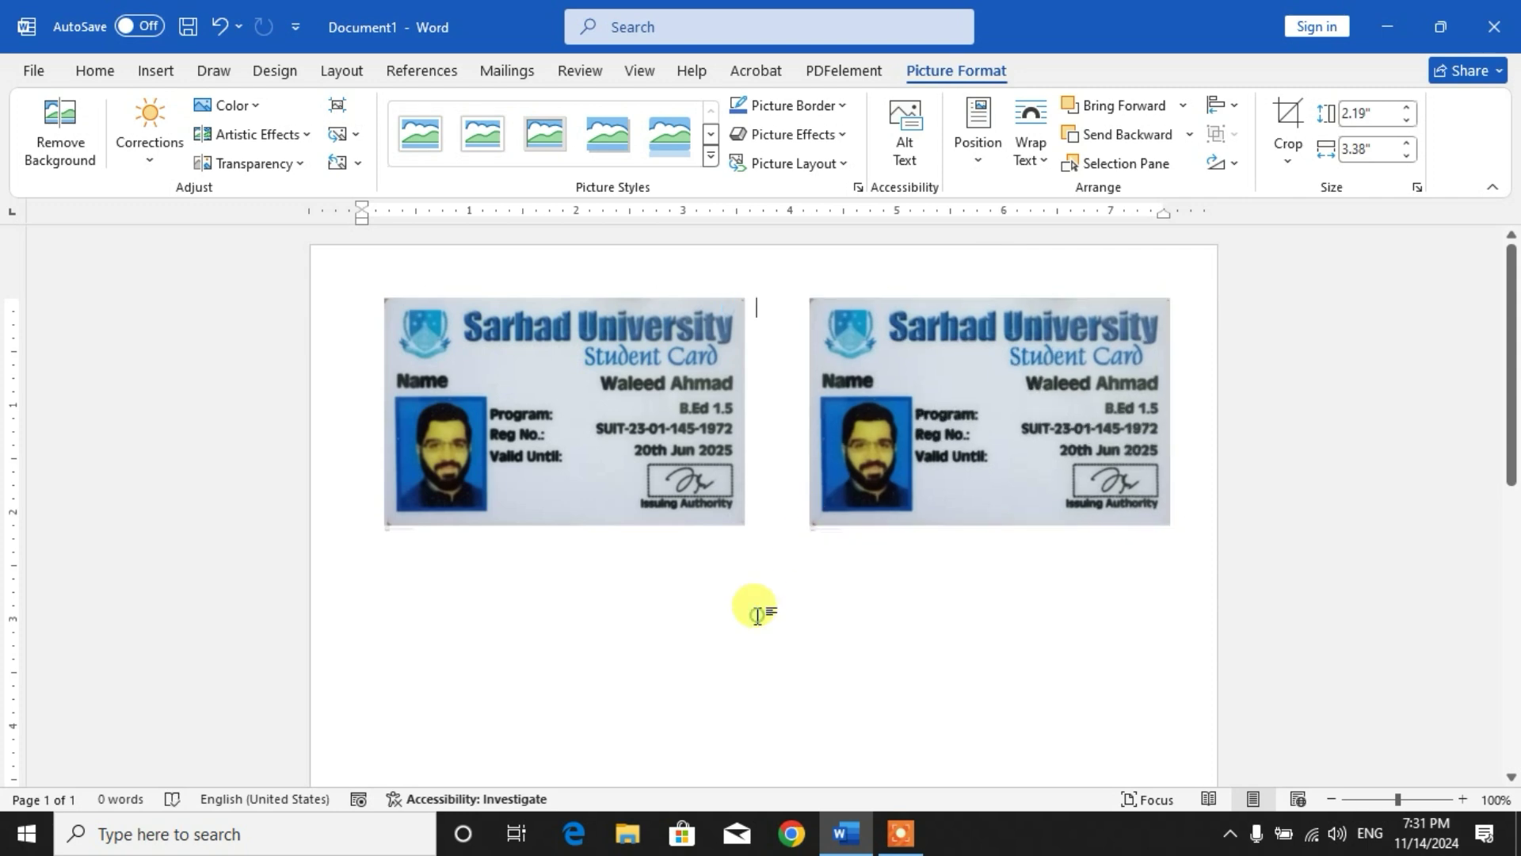
click(637, 435)
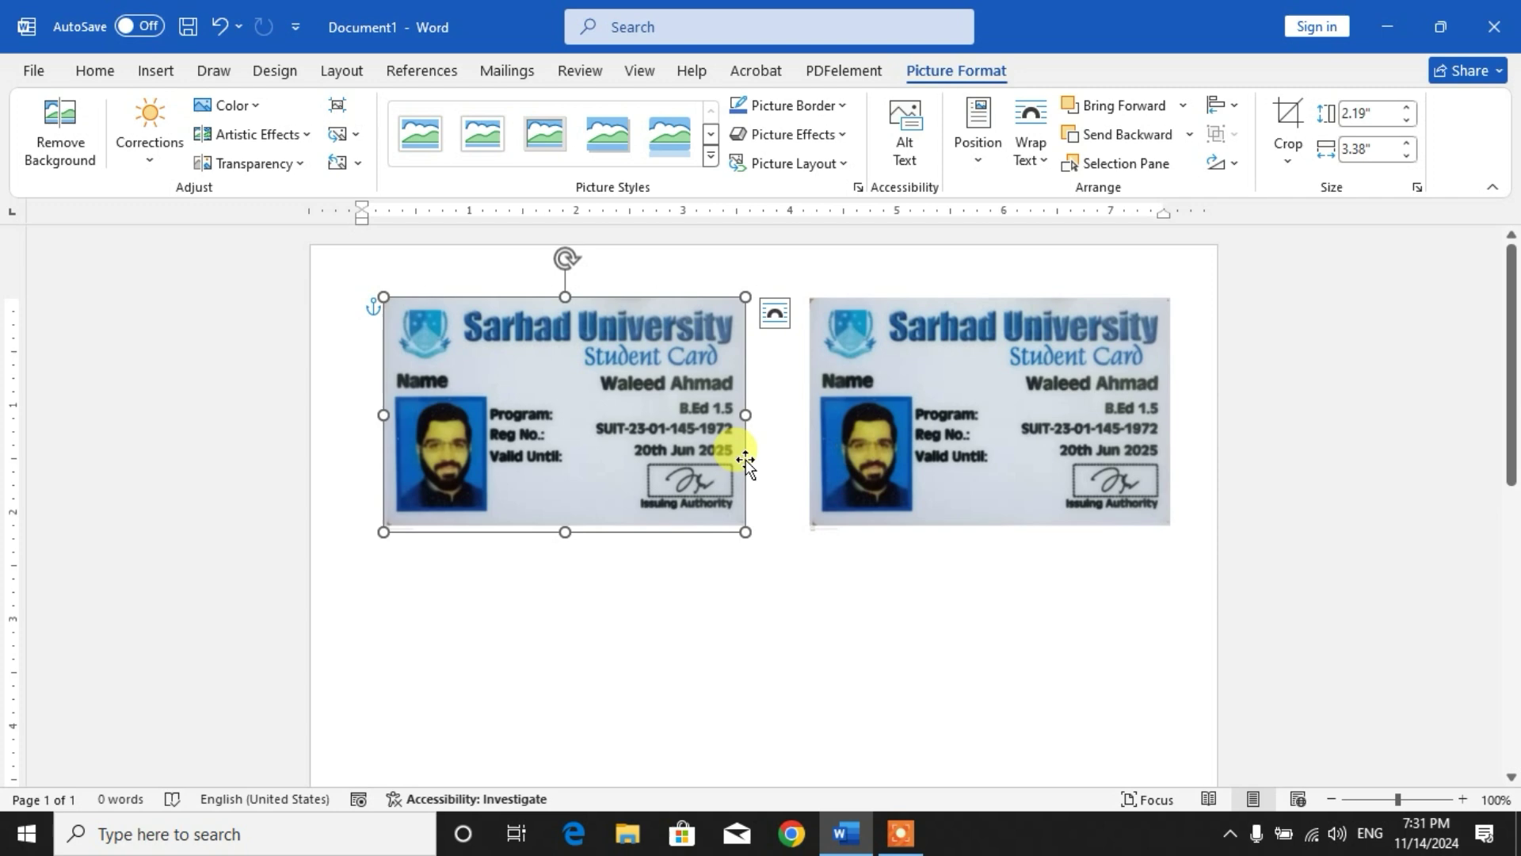
ctrl+click(946, 466)
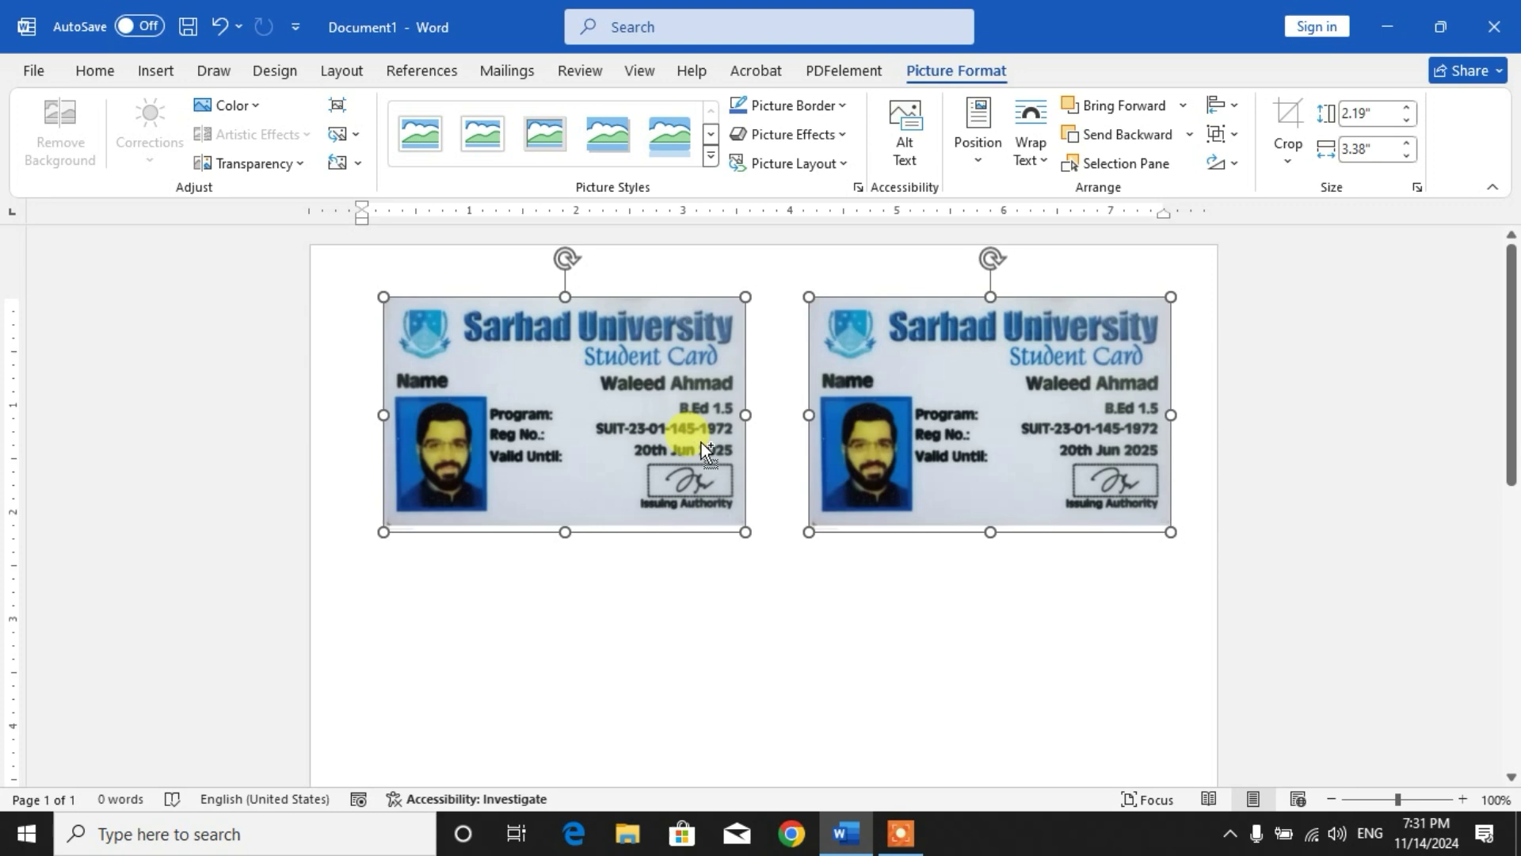
ctrl+drag(701, 442, 703, 686)
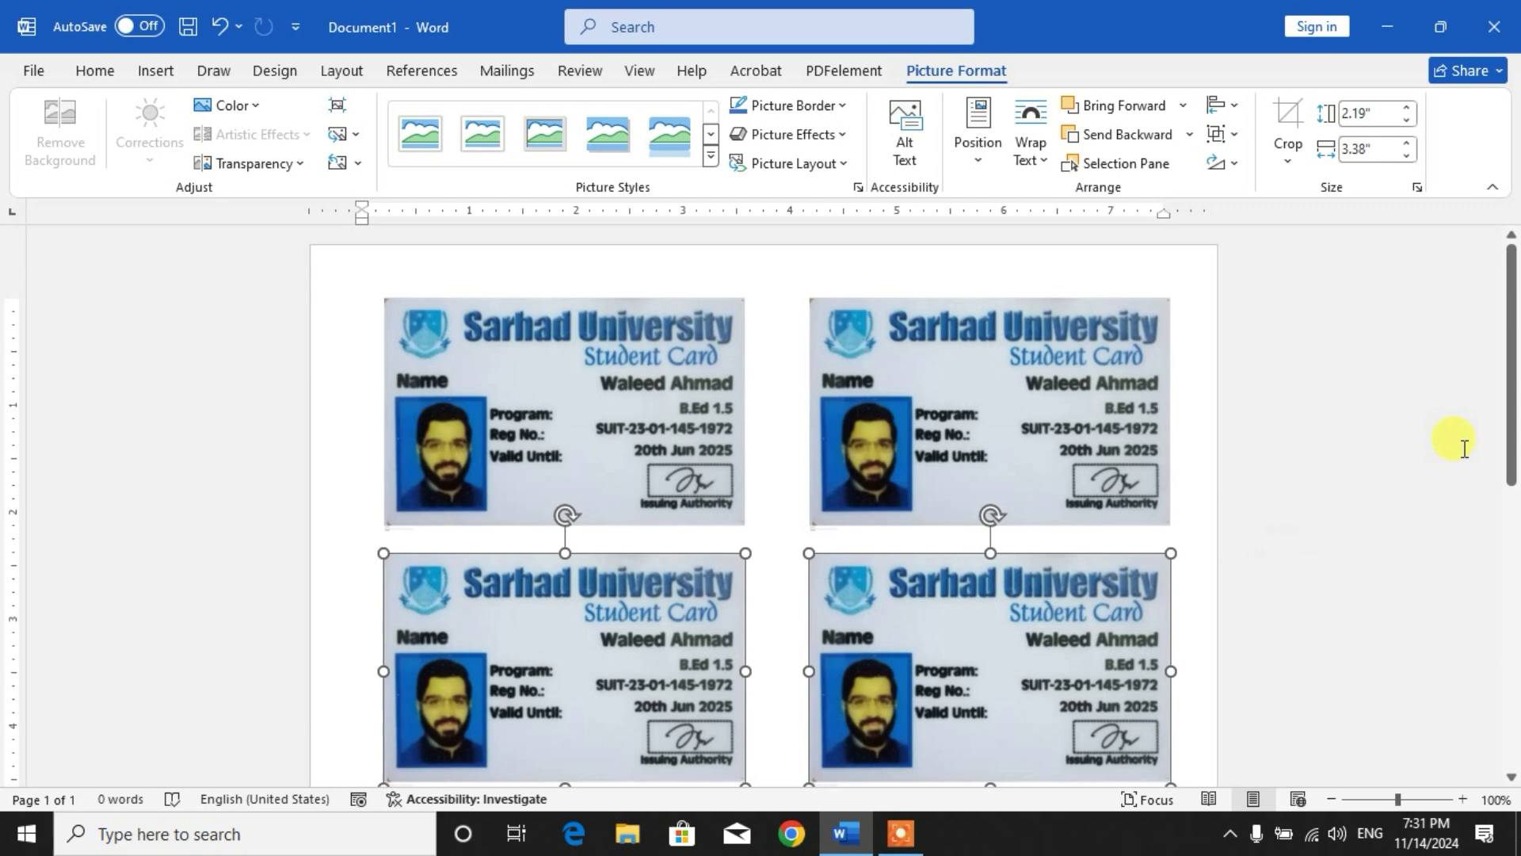
drag(1504, 401, 1510, 567)
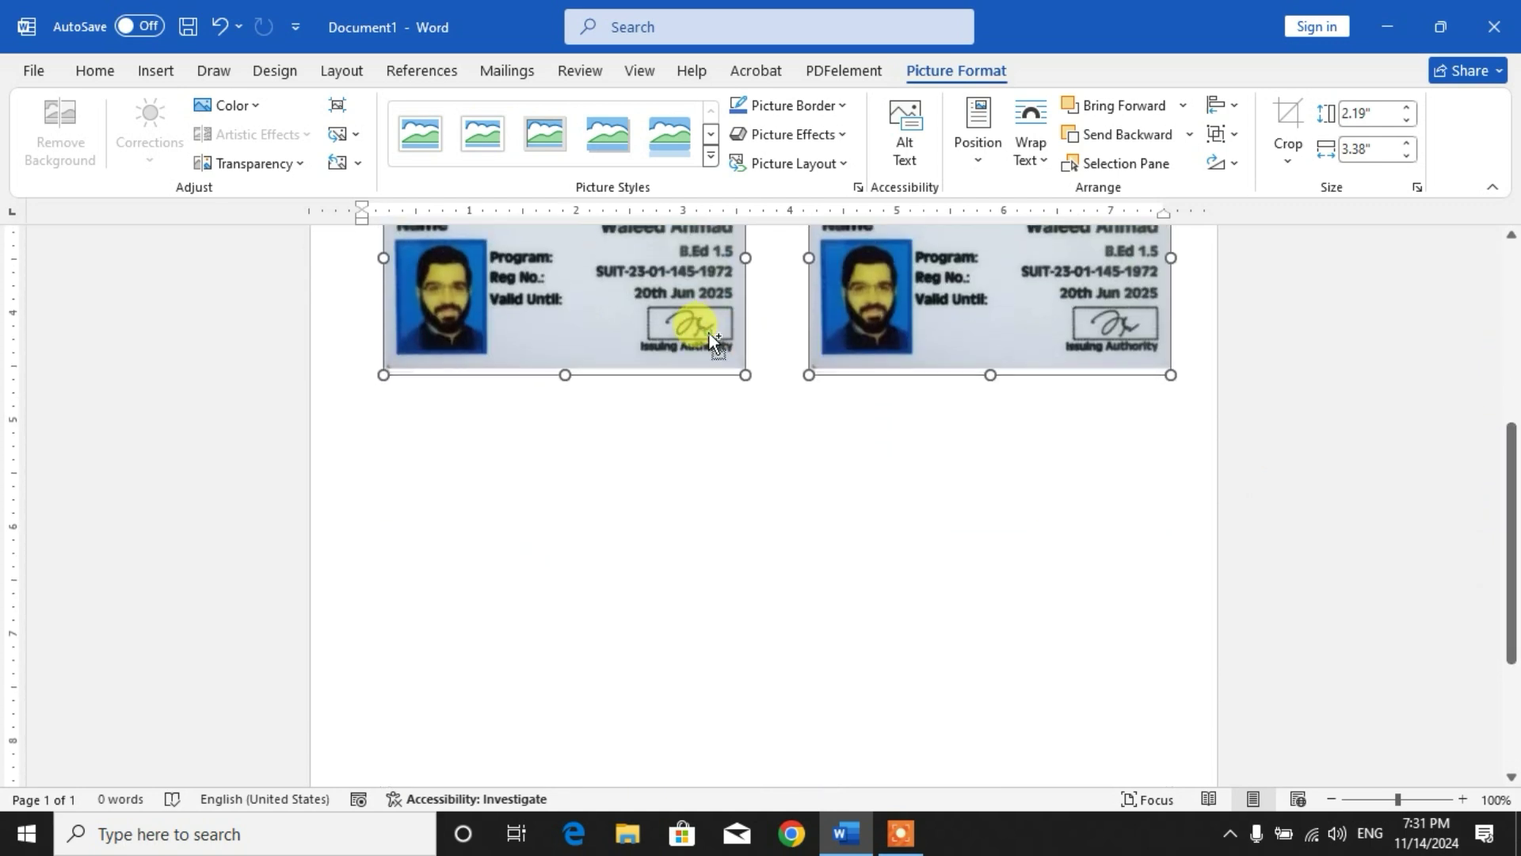
Step: Copy further card pairs downward until the rows reach the page bottom, then deselect
ctrl+drag(713, 341, 697, 578)
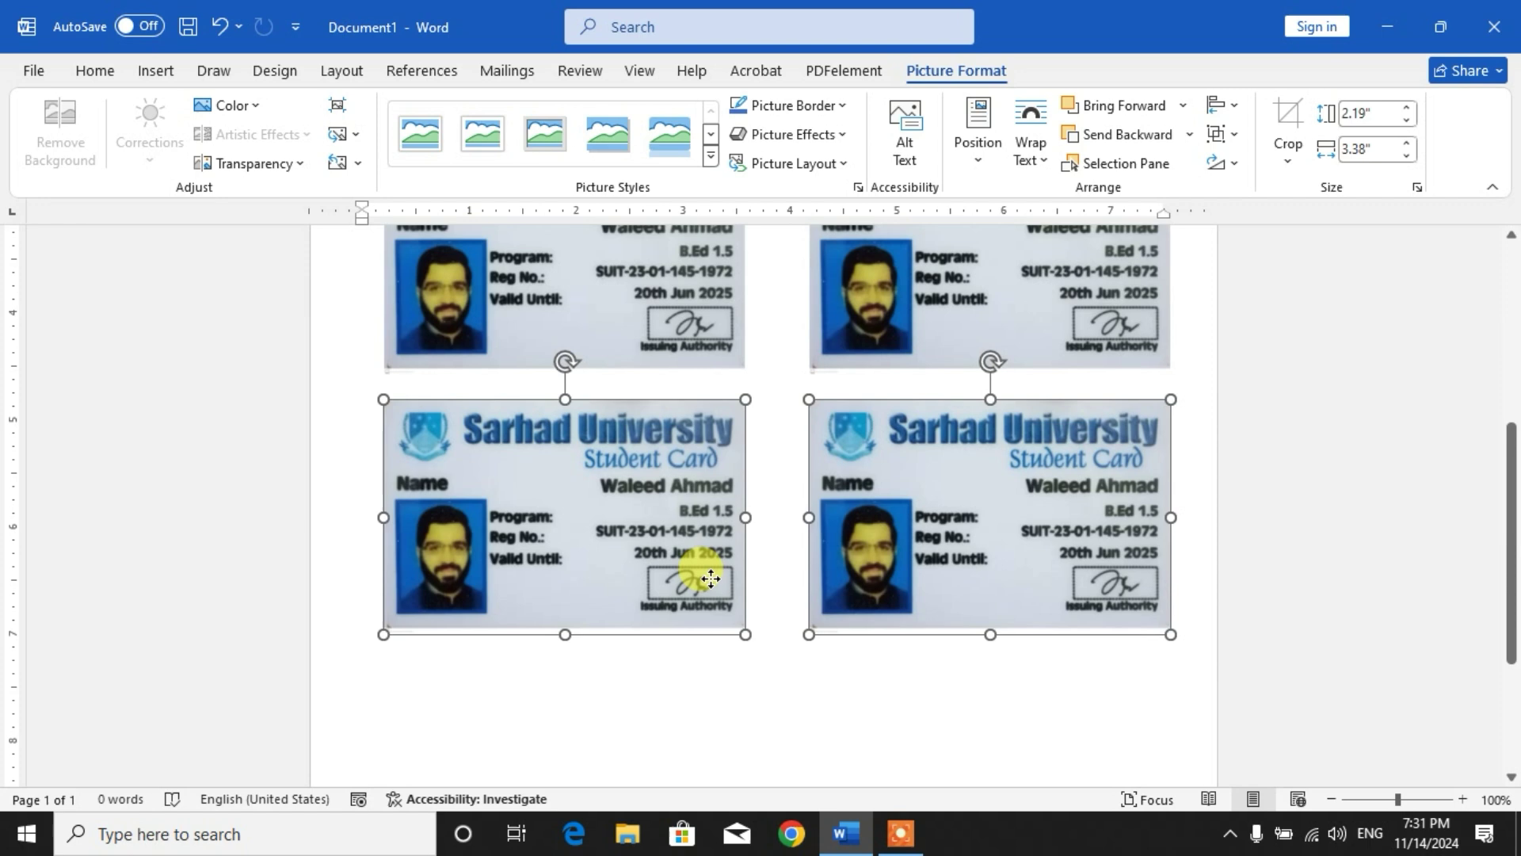
click(713, 577)
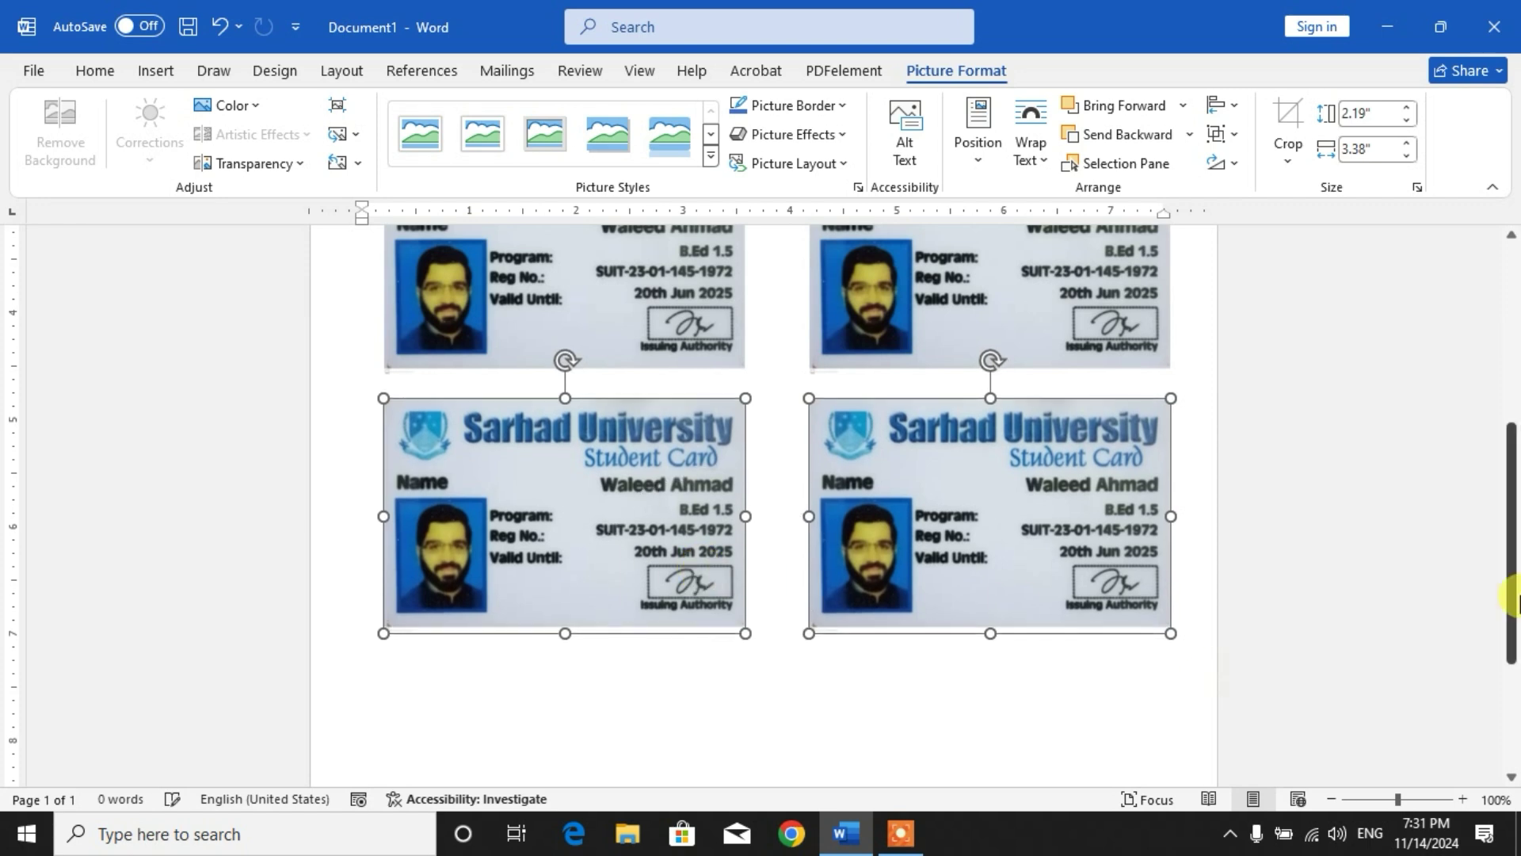
drag(1509, 583, 1502, 644)
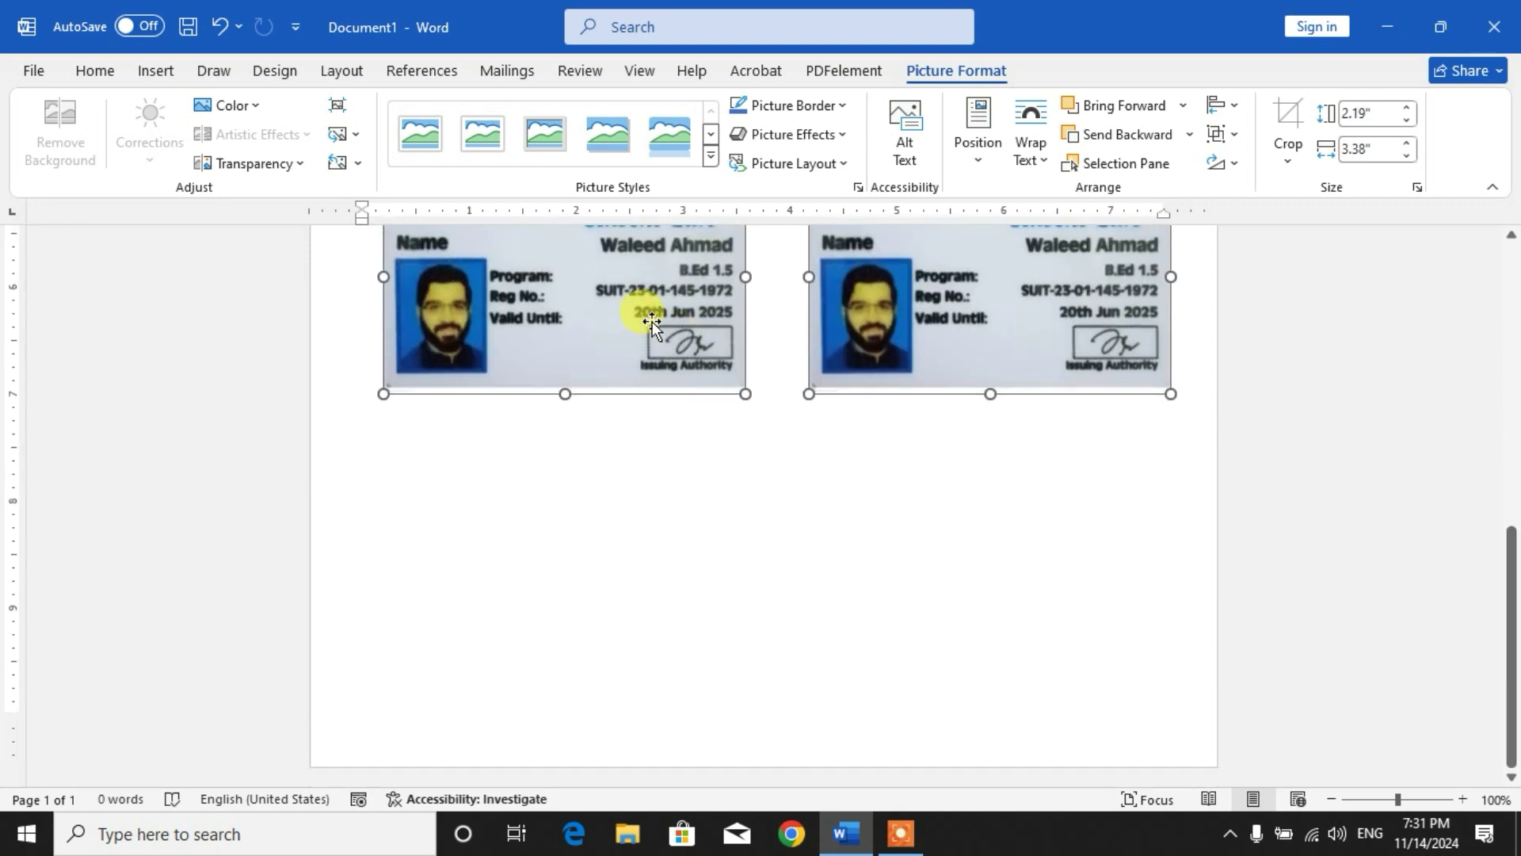
ctrl+drag(651, 321, 646, 588)
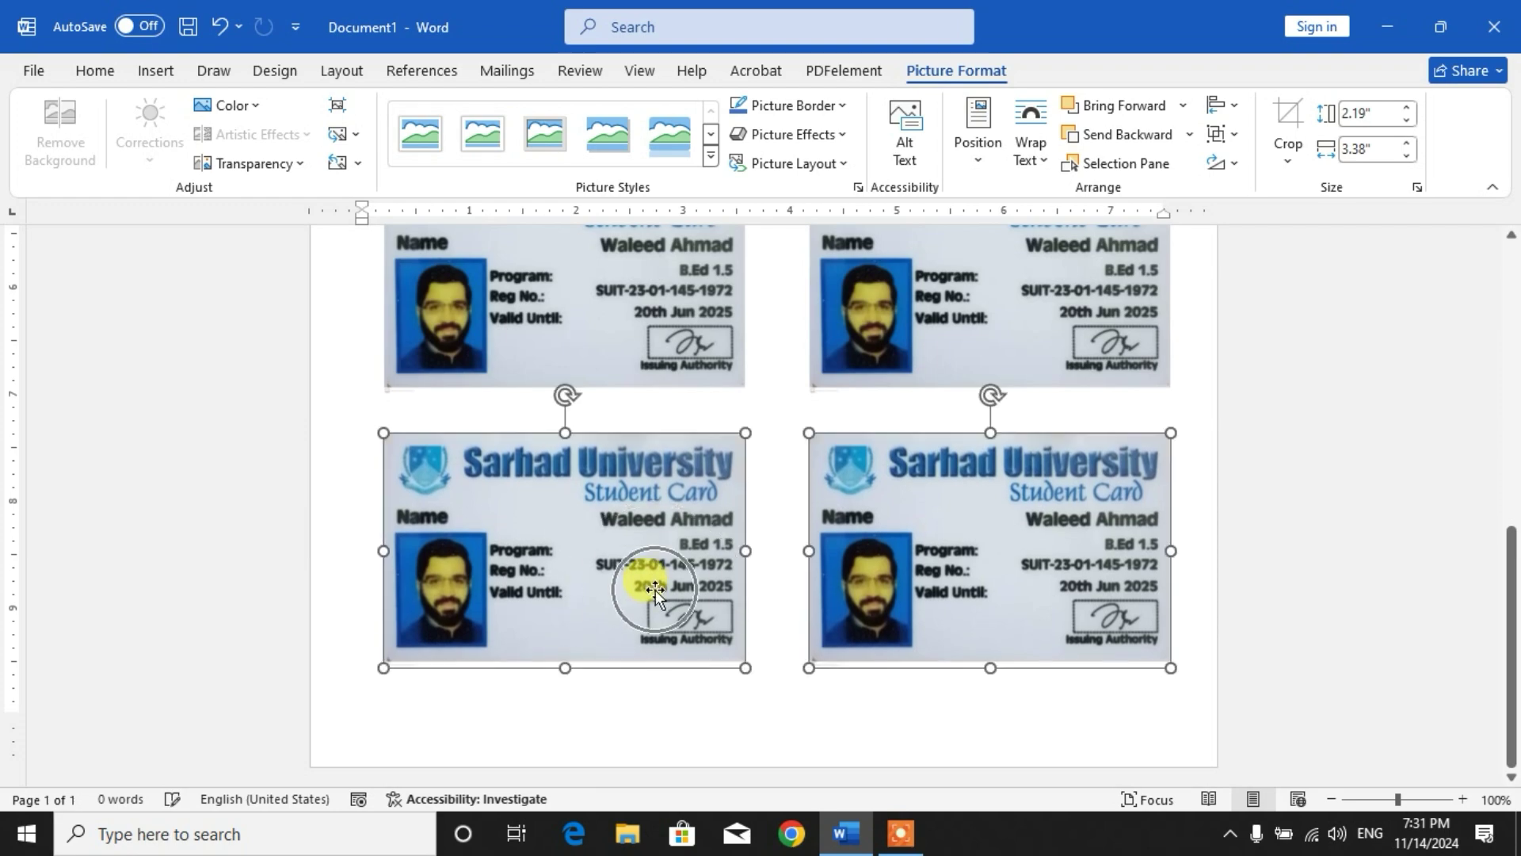
mouse_move(1507, 673)
mouse_down()
mouse_move(1515, 420)
mouse_move(1504, 662)
mouse_up()
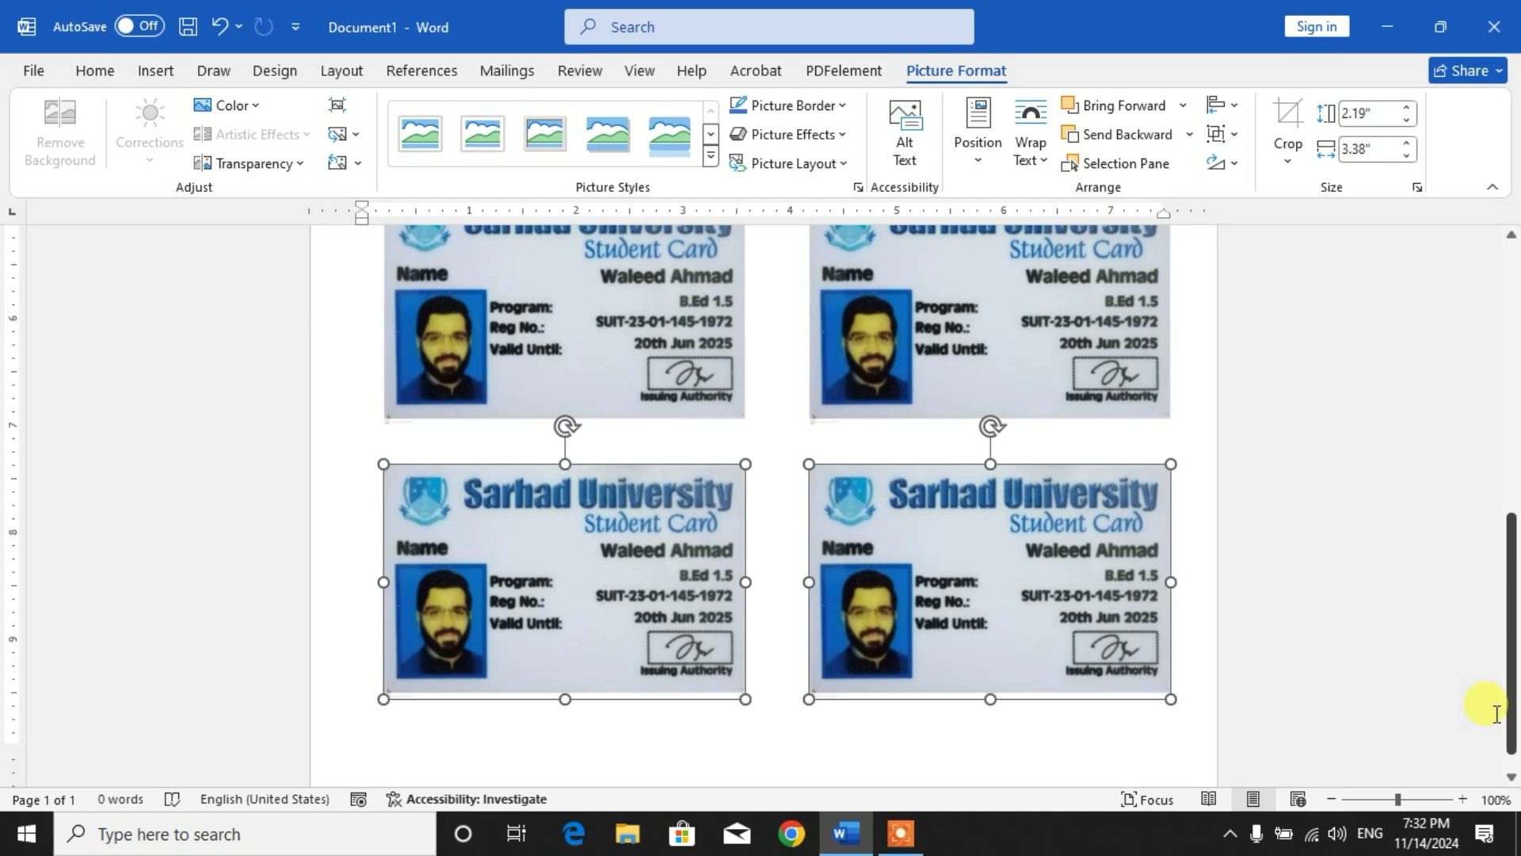
click(1197, 706)
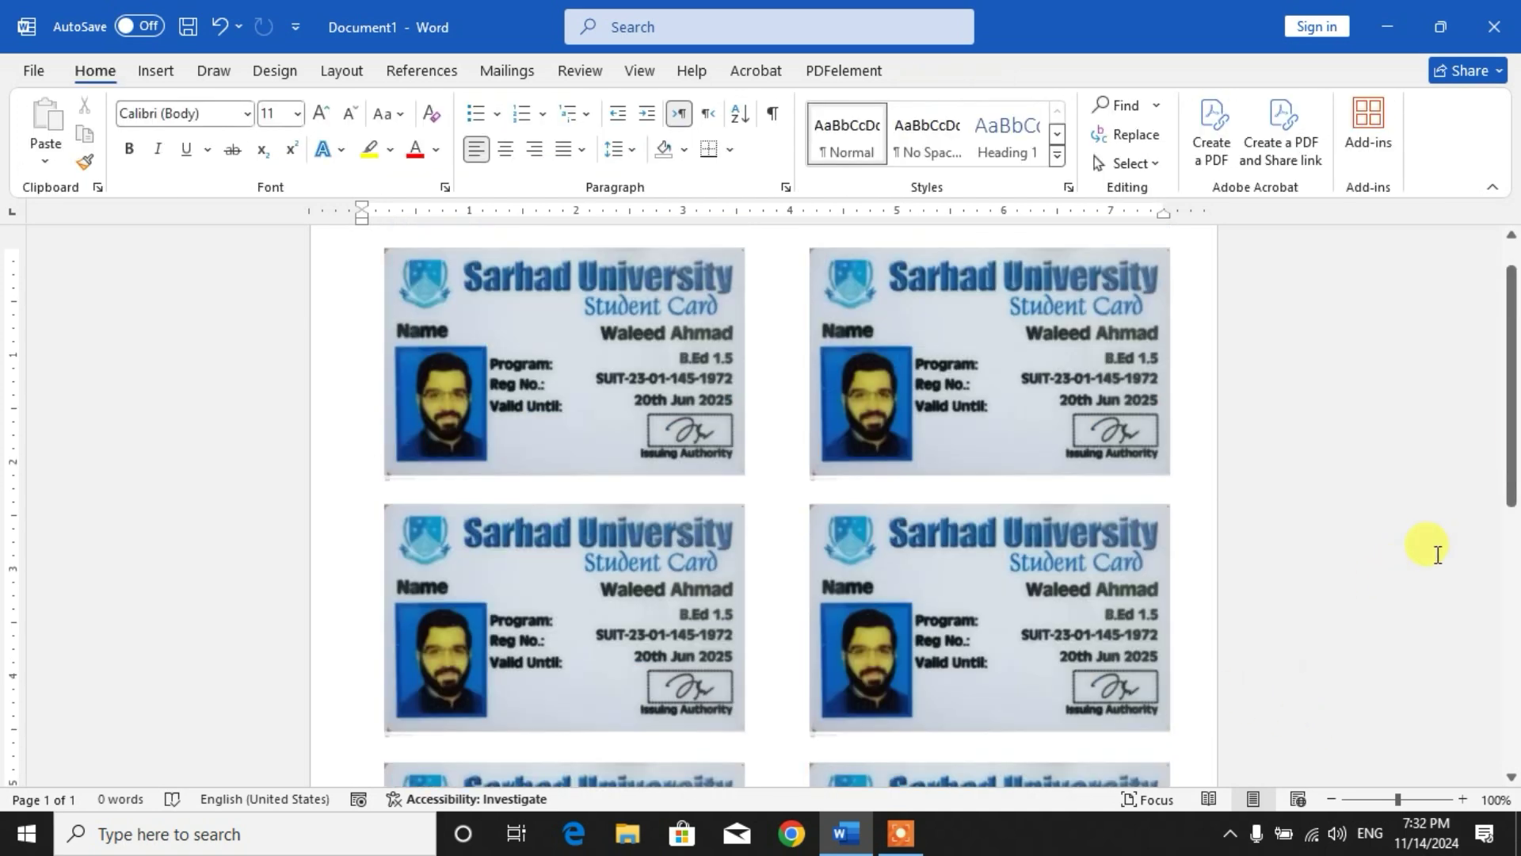
scroll(1513, 725, down, 2)
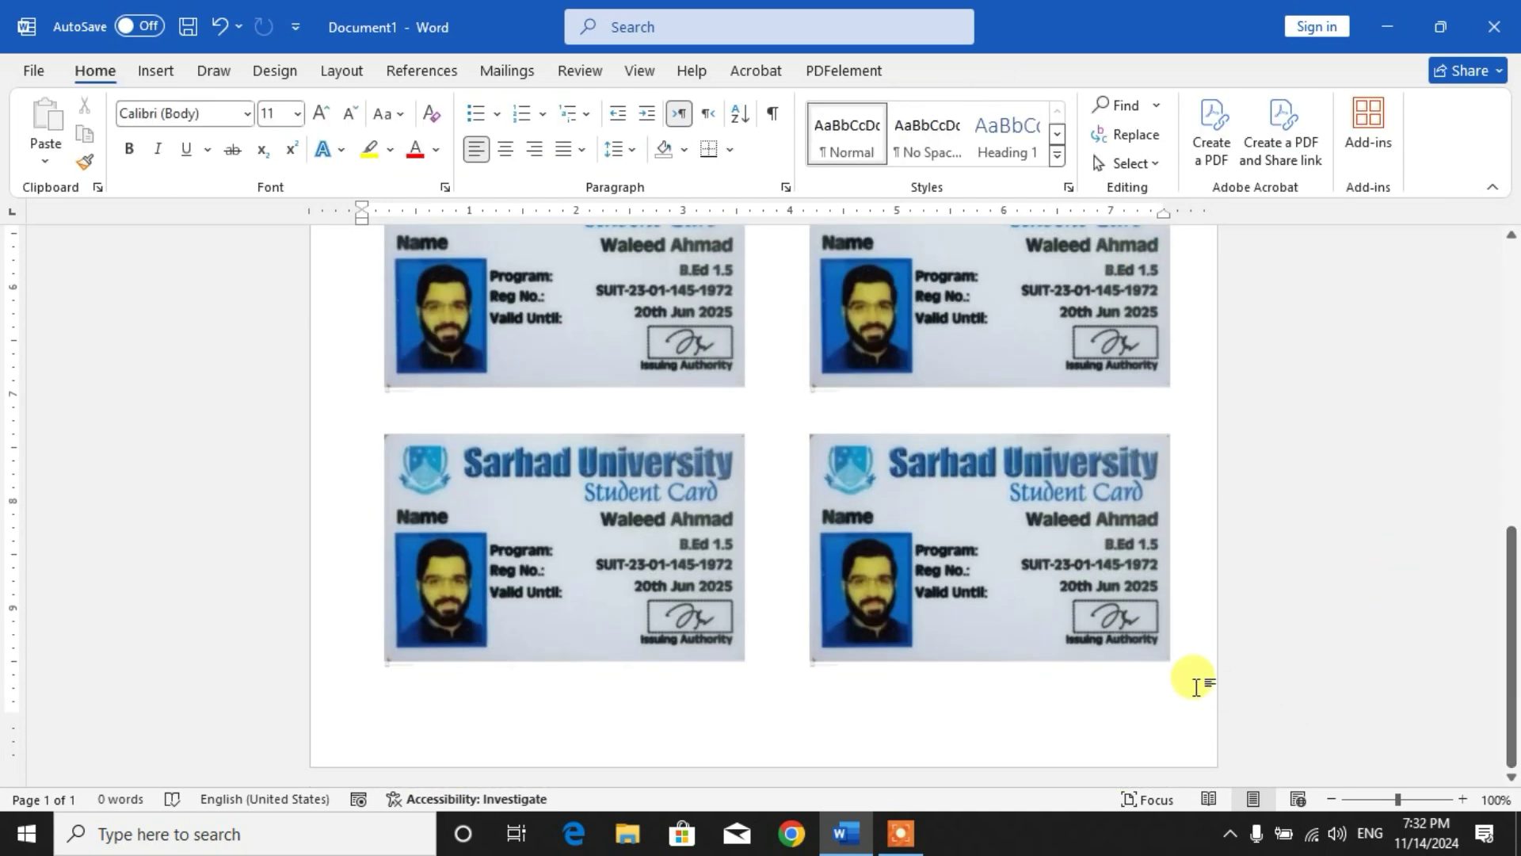
Step: Put the cursor below the last cards and insert a Page break from Layout > Breaks
double_click(1197, 686)
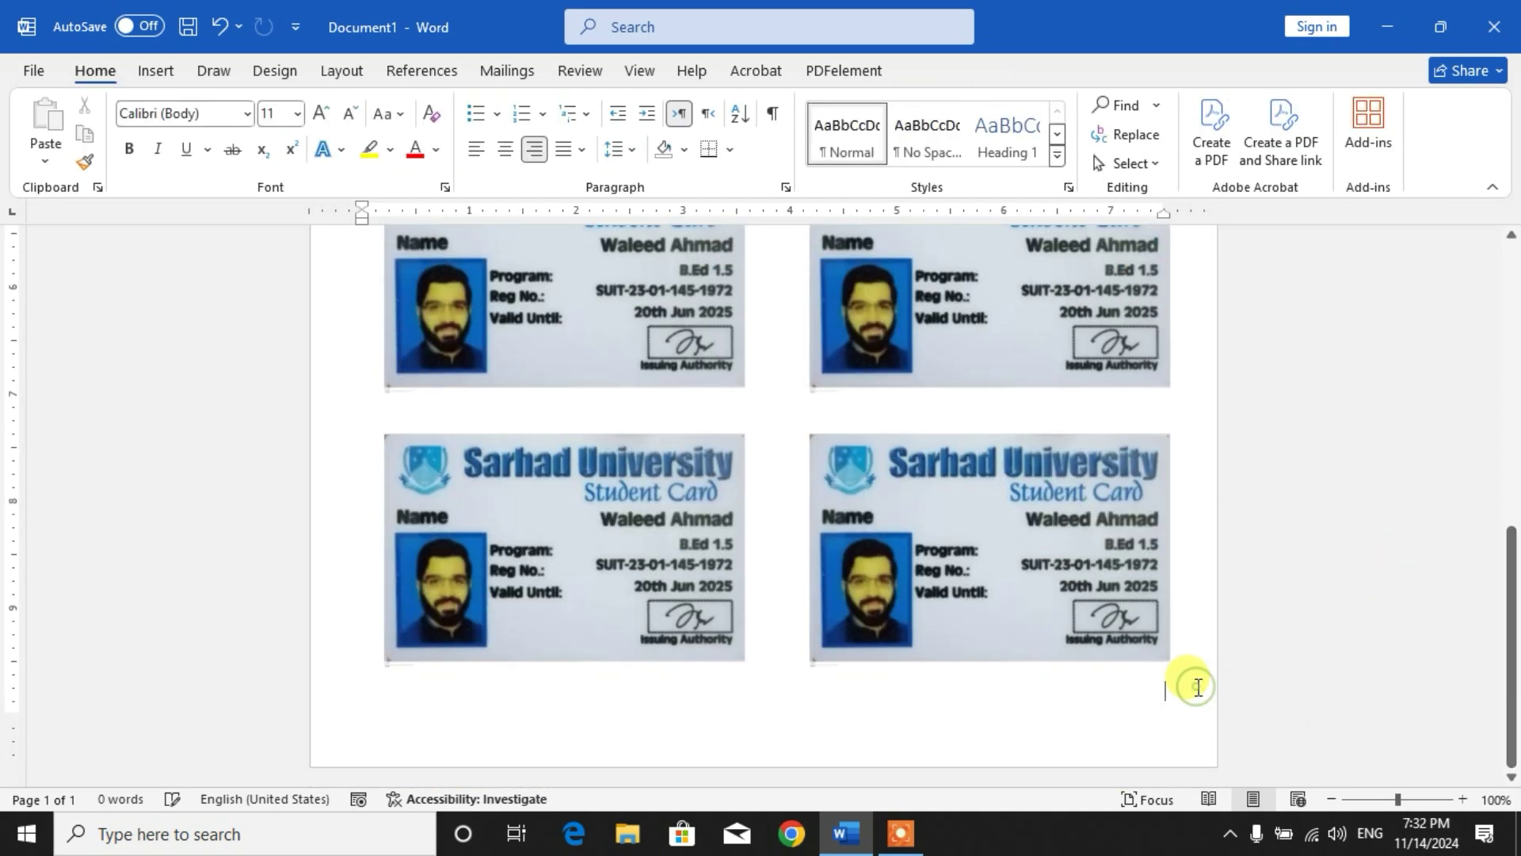
click(341, 78)
click(301, 105)
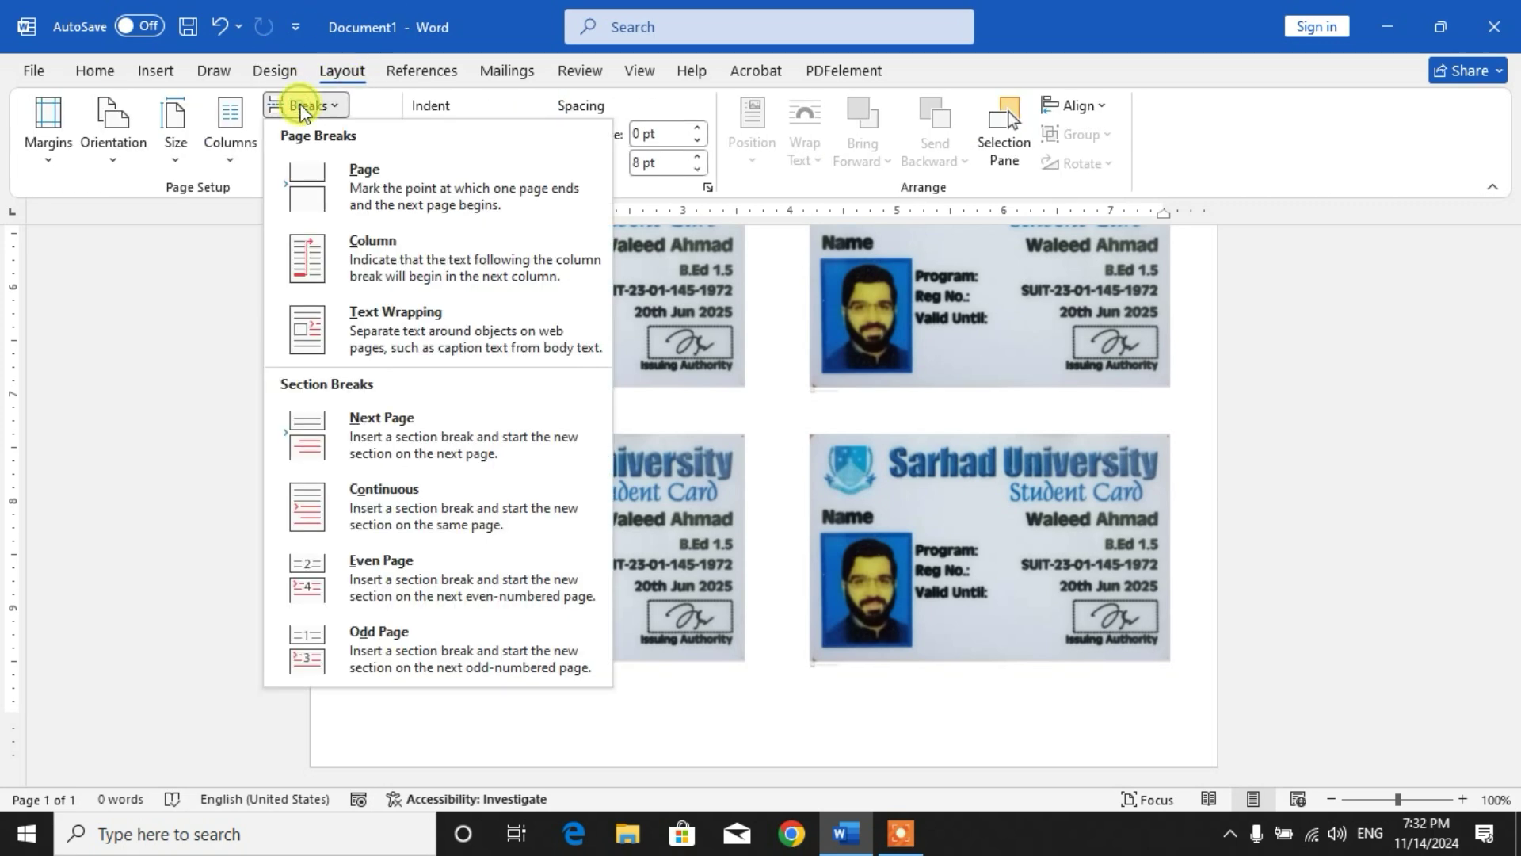
click(352, 178)
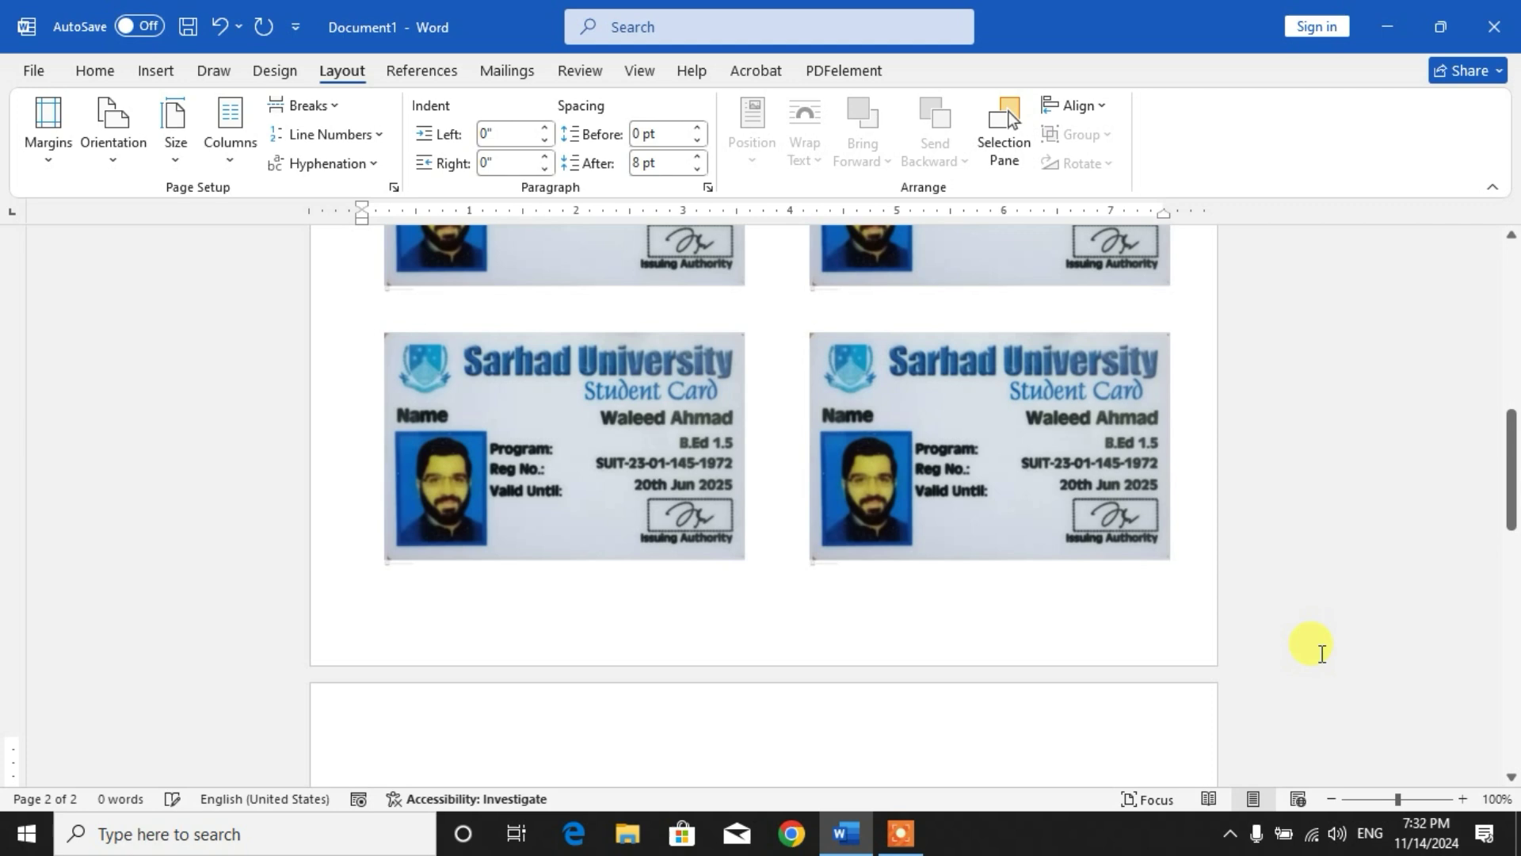
Step: Insert the card-back image 'CamScanner 11-14-2024 19.00_2' and shrink it to 2.1" x 3.35"
click(159, 71)
click(247, 147)
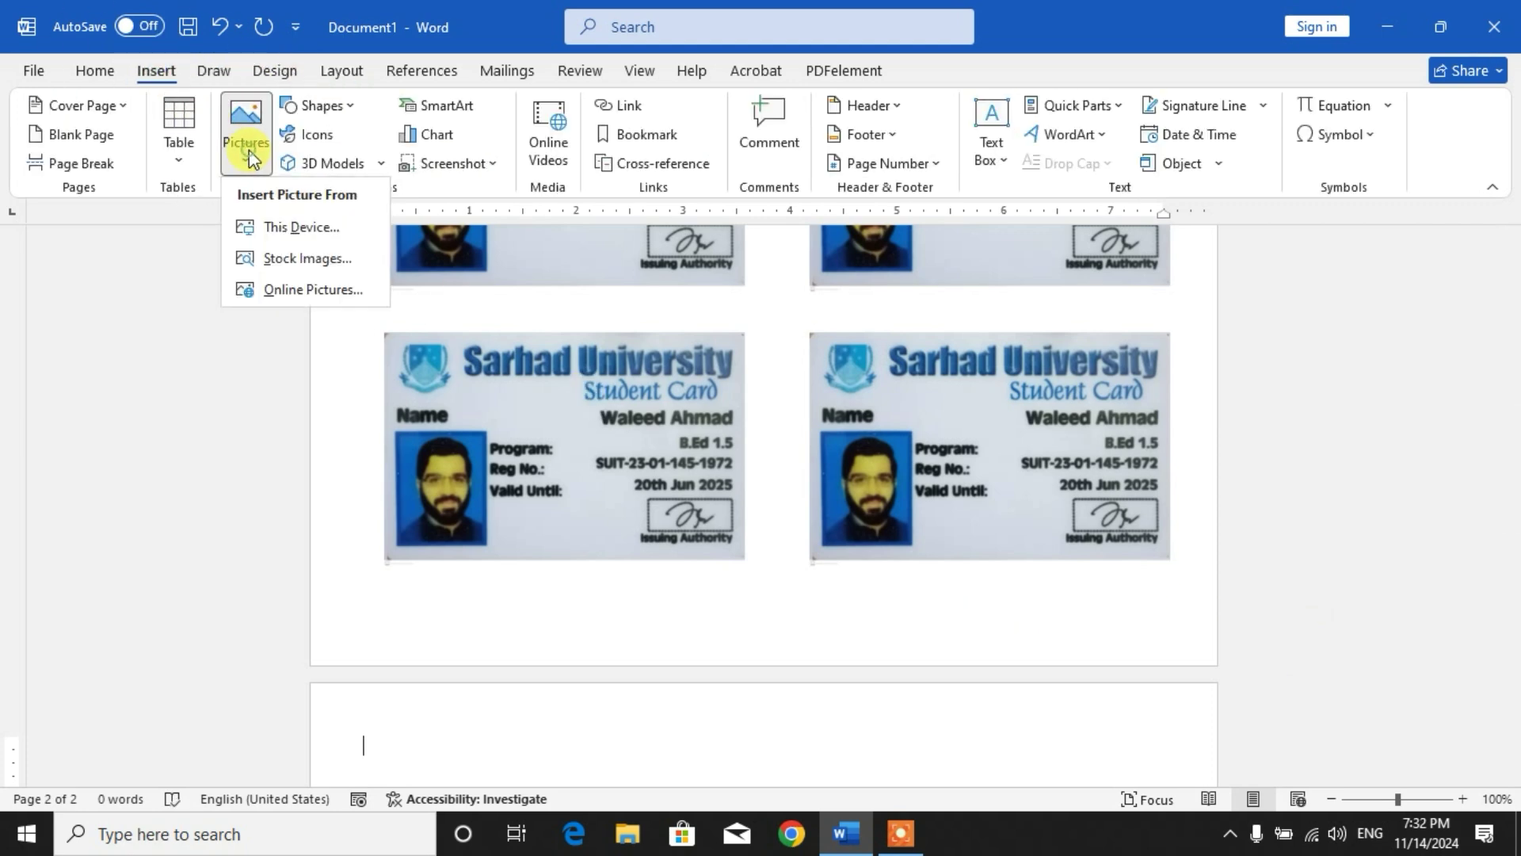
click(305, 228)
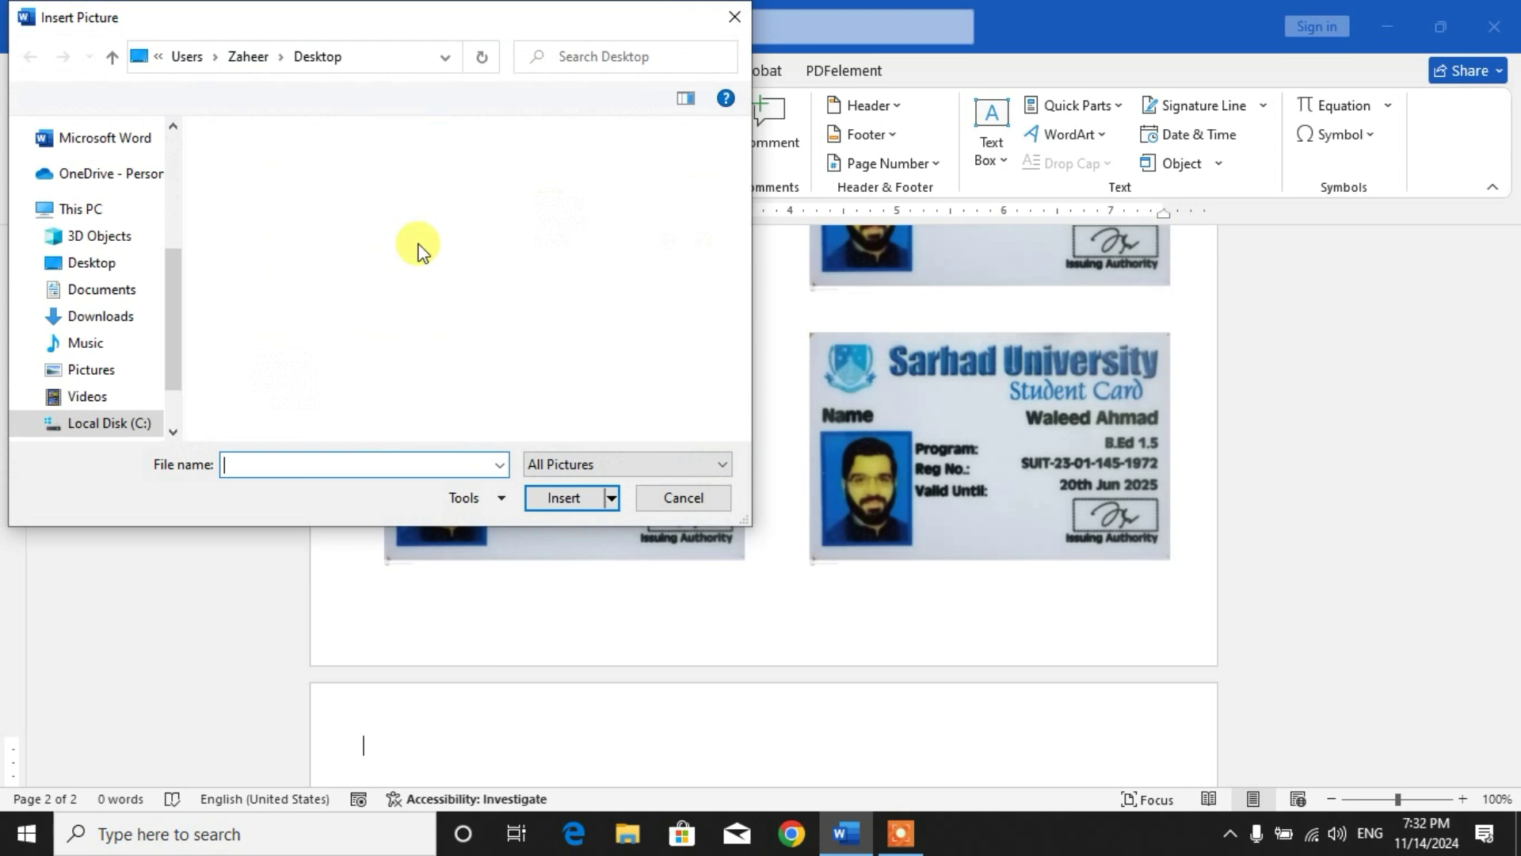
click(373, 211)
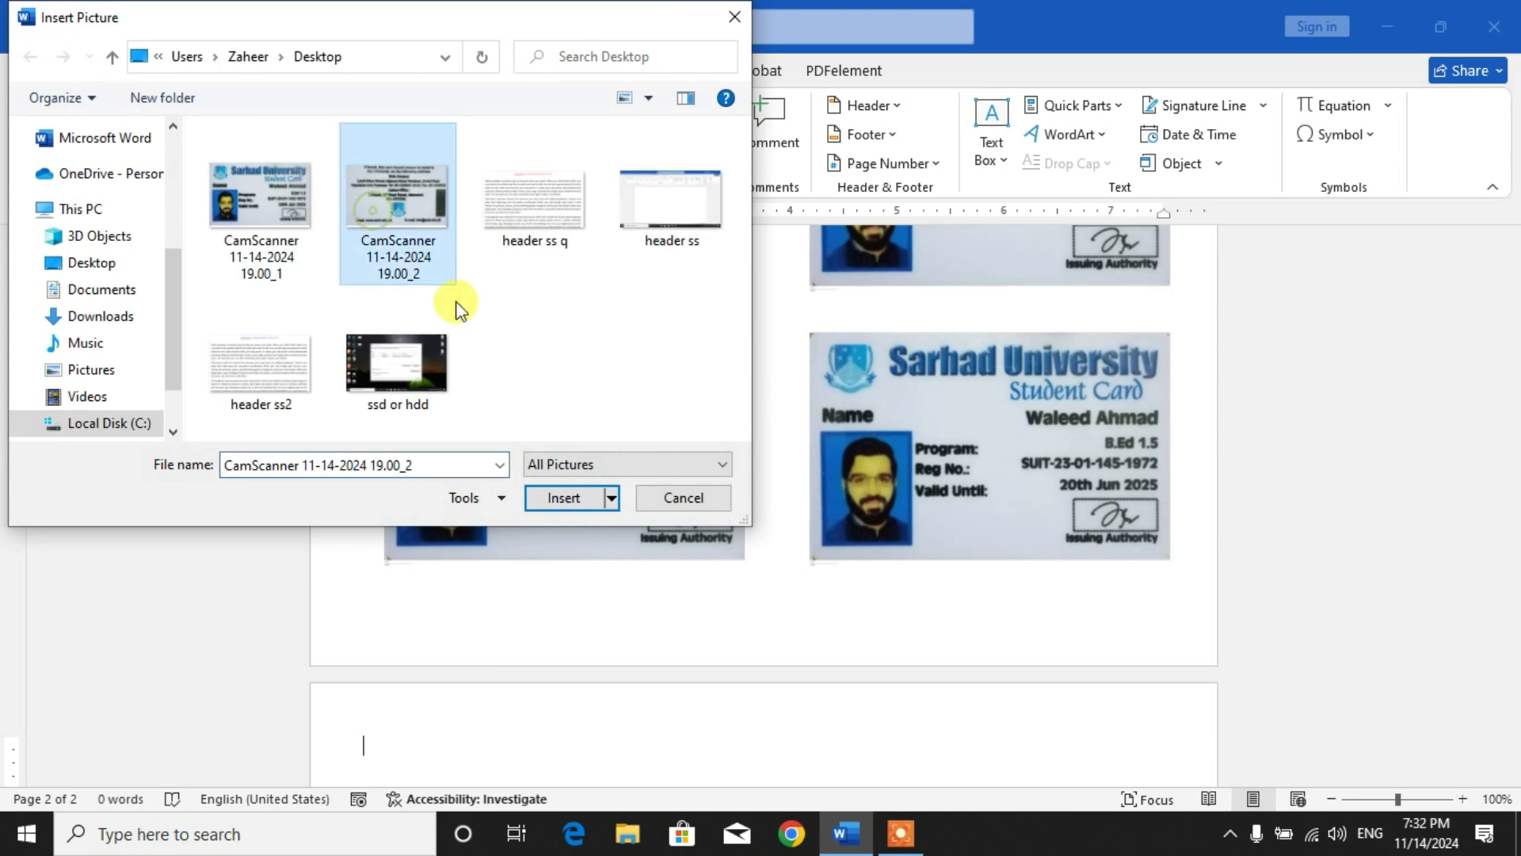
click(552, 501)
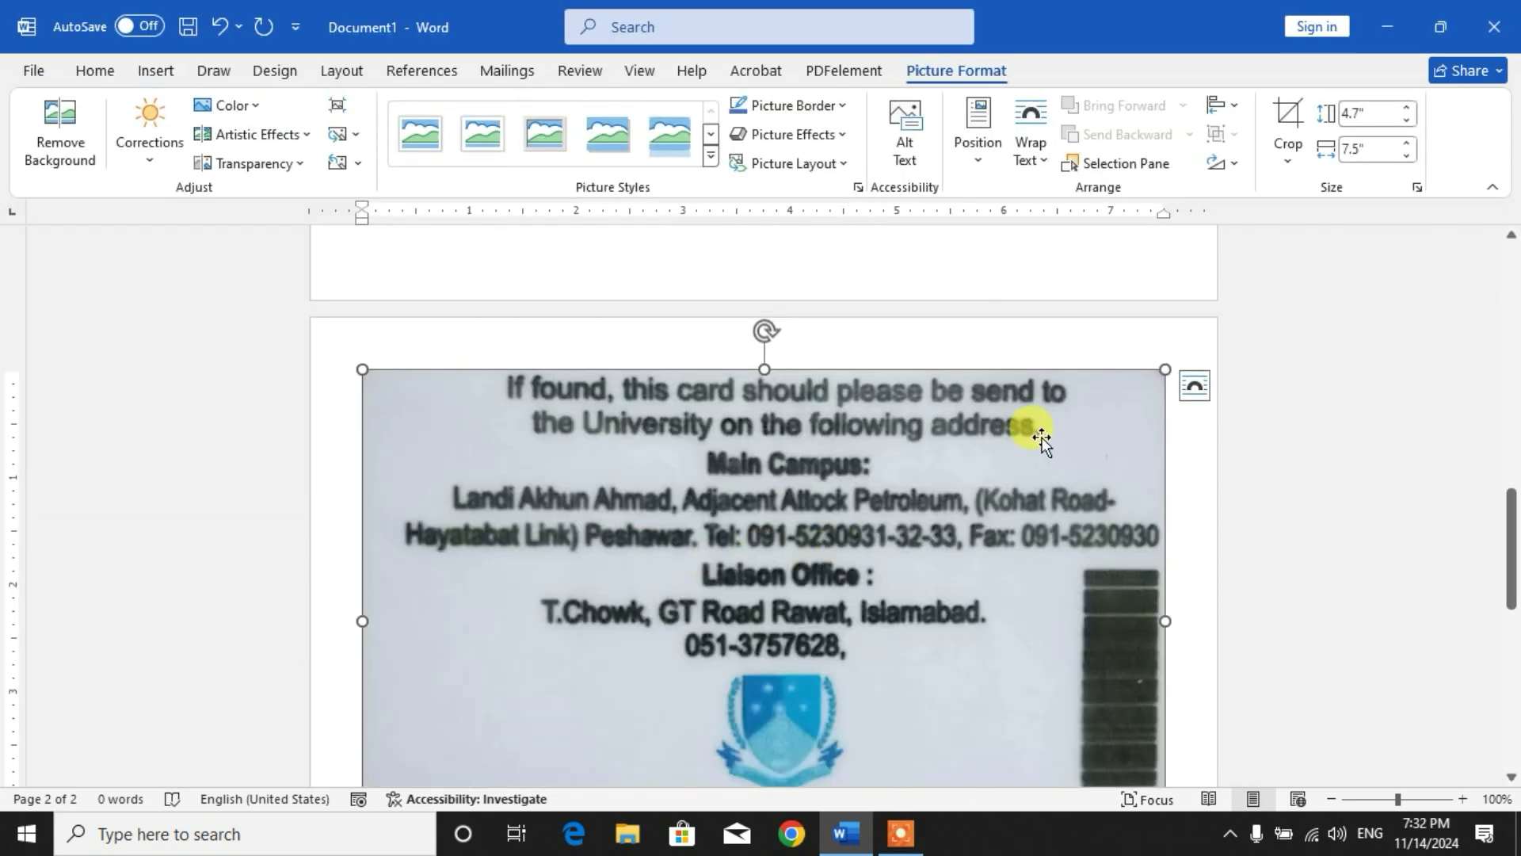
drag(1168, 372, 717, 464)
drag(830, 367, 721, 450)
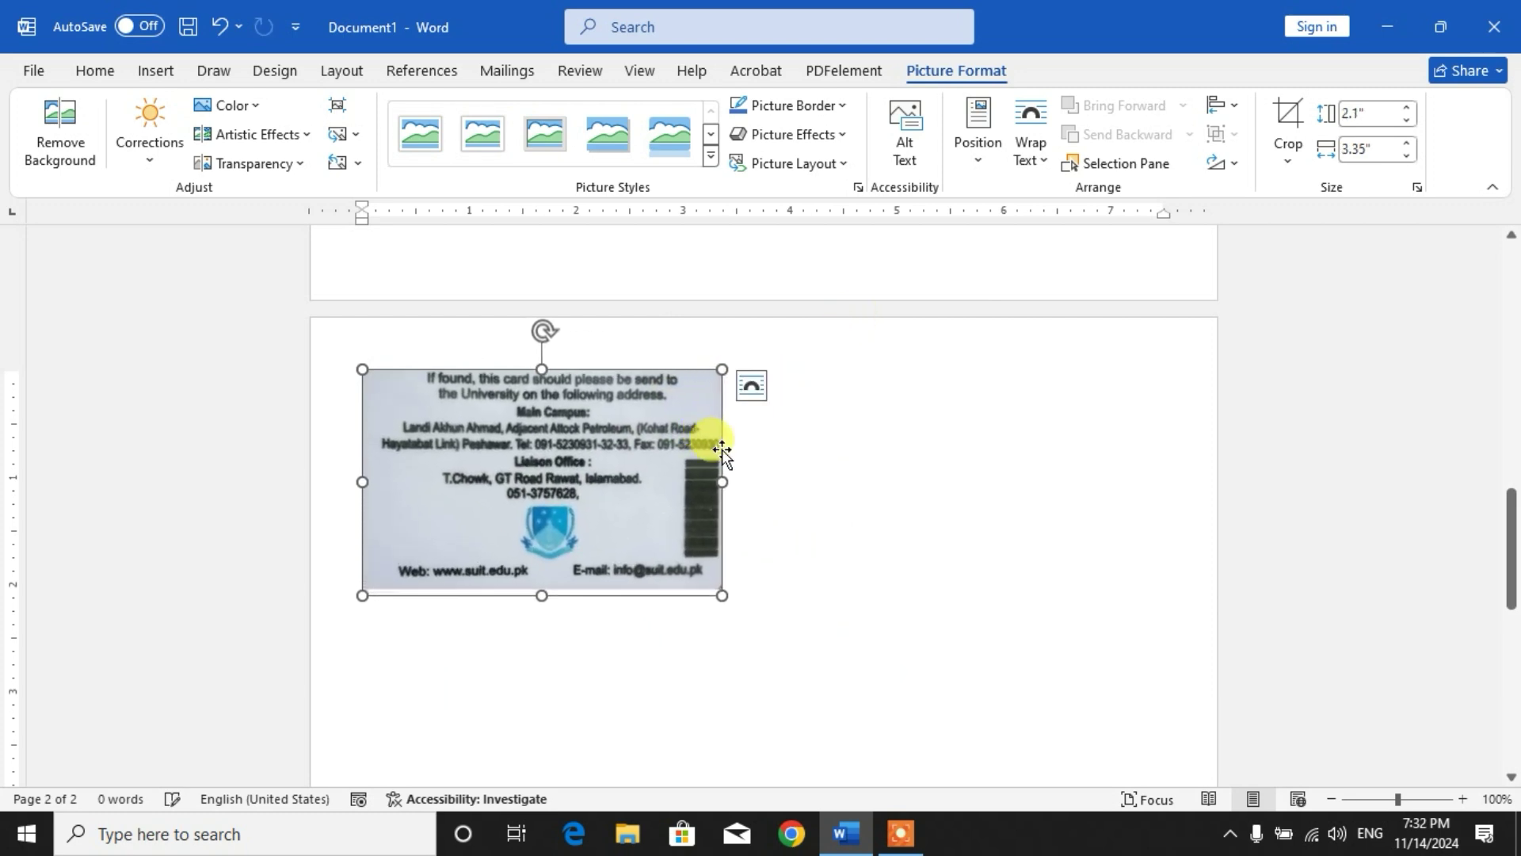
Step: Set the card-back picture's Layout Options to Square wrapping, then deselect it
click(752, 388)
click(756, 392)
click(759, 388)
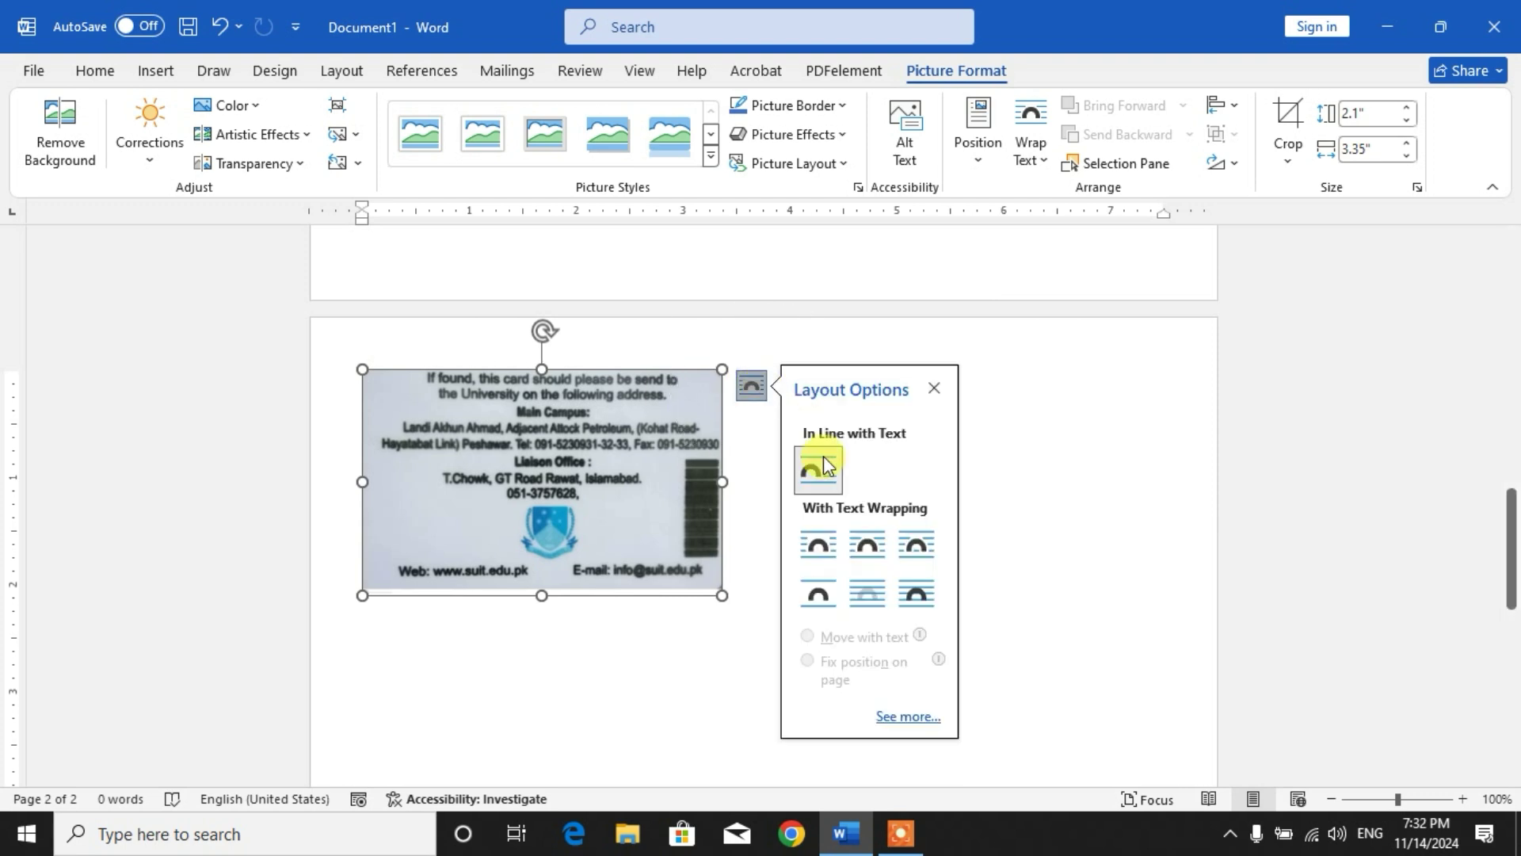
click(749, 385)
click(867, 549)
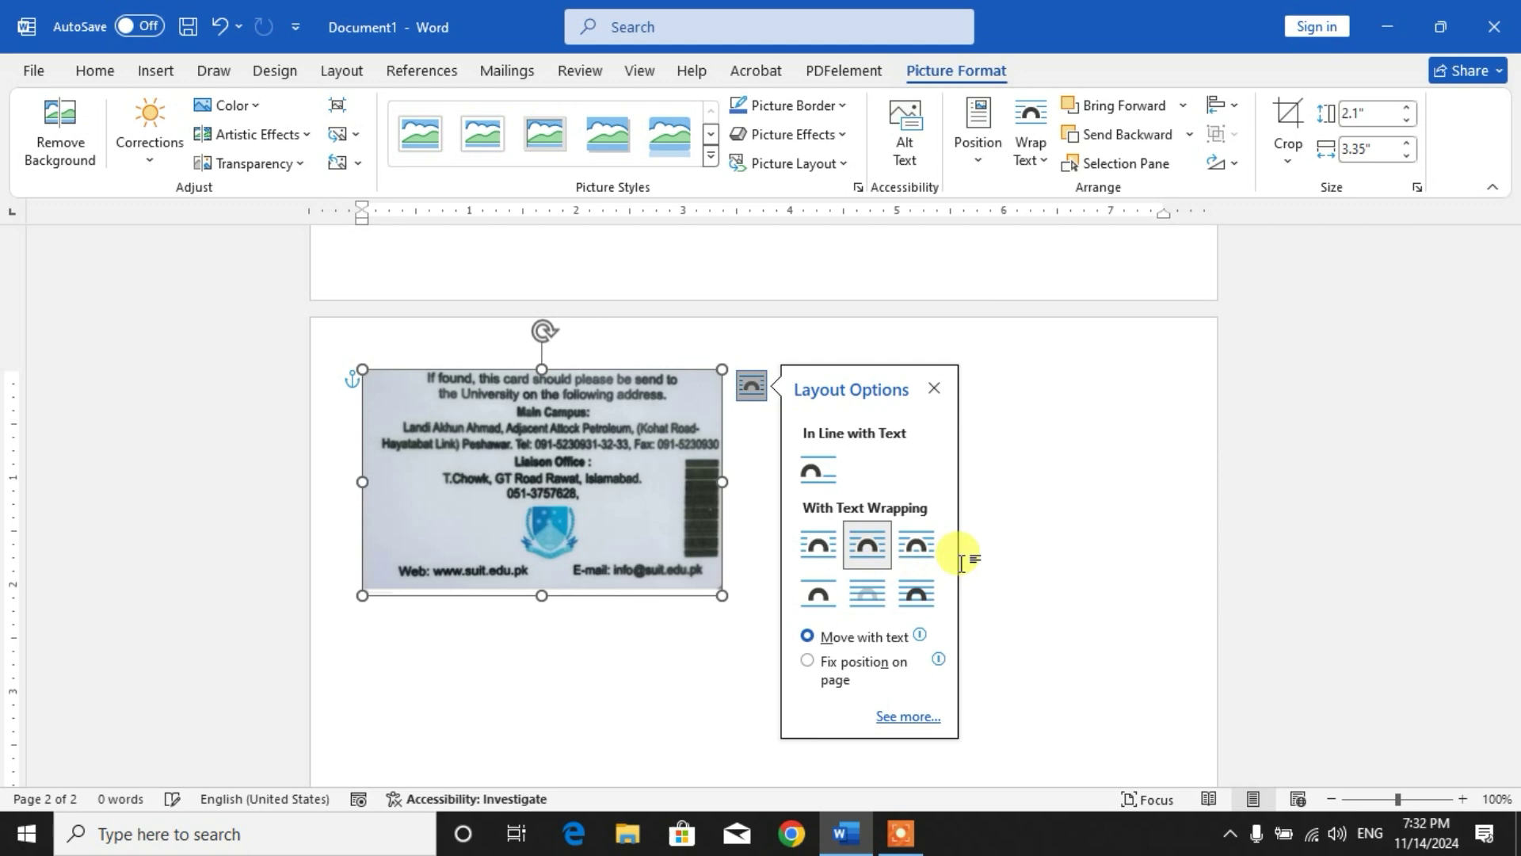
click(1220, 513)
drag(1511, 543, 1516, 179)
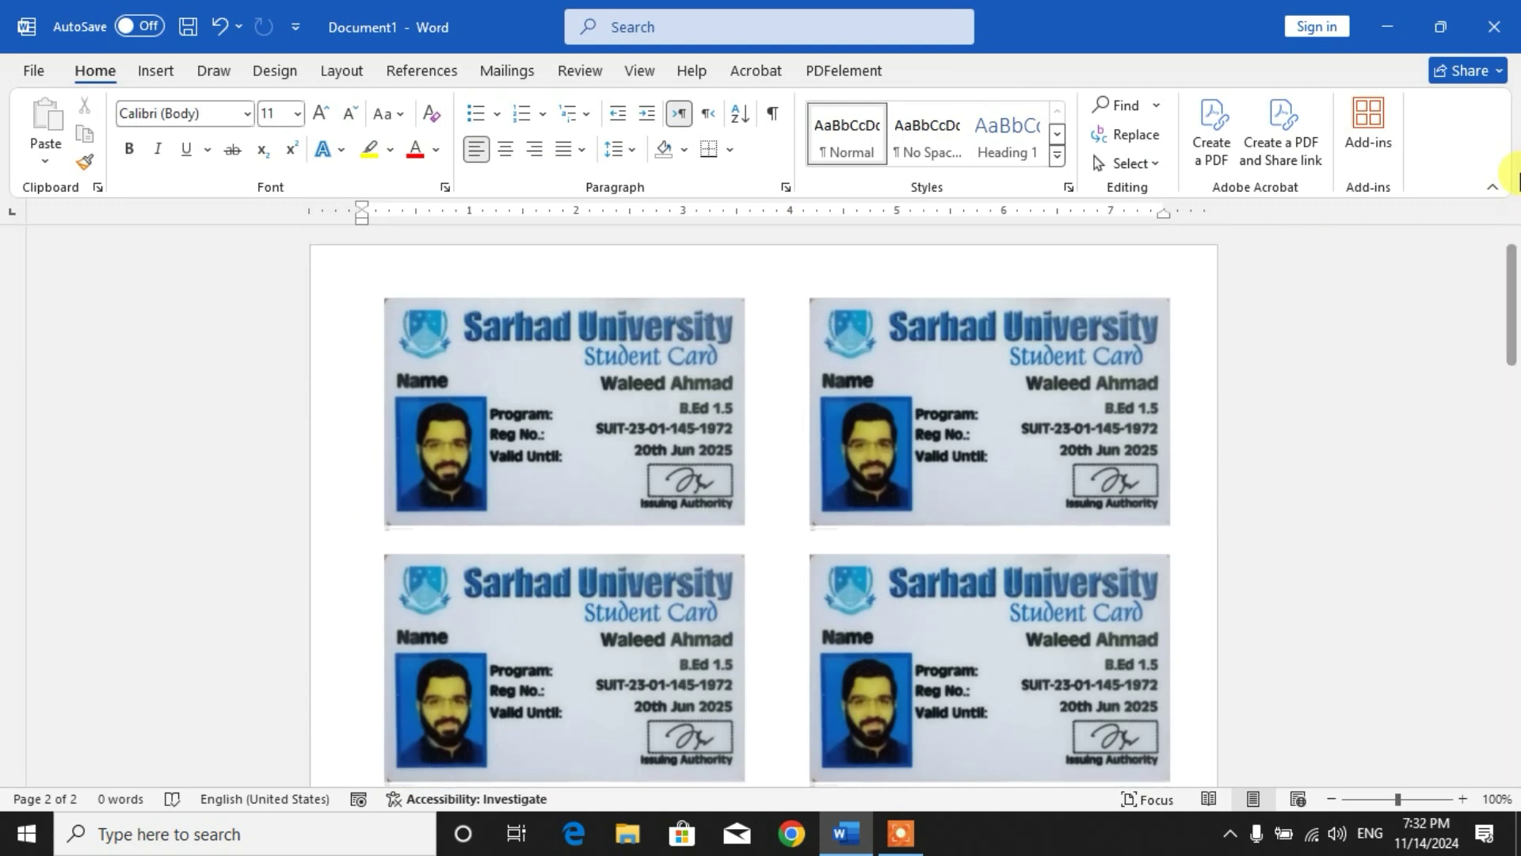
Step: Check a front card's size on the Picture Format tab
click(605, 378)
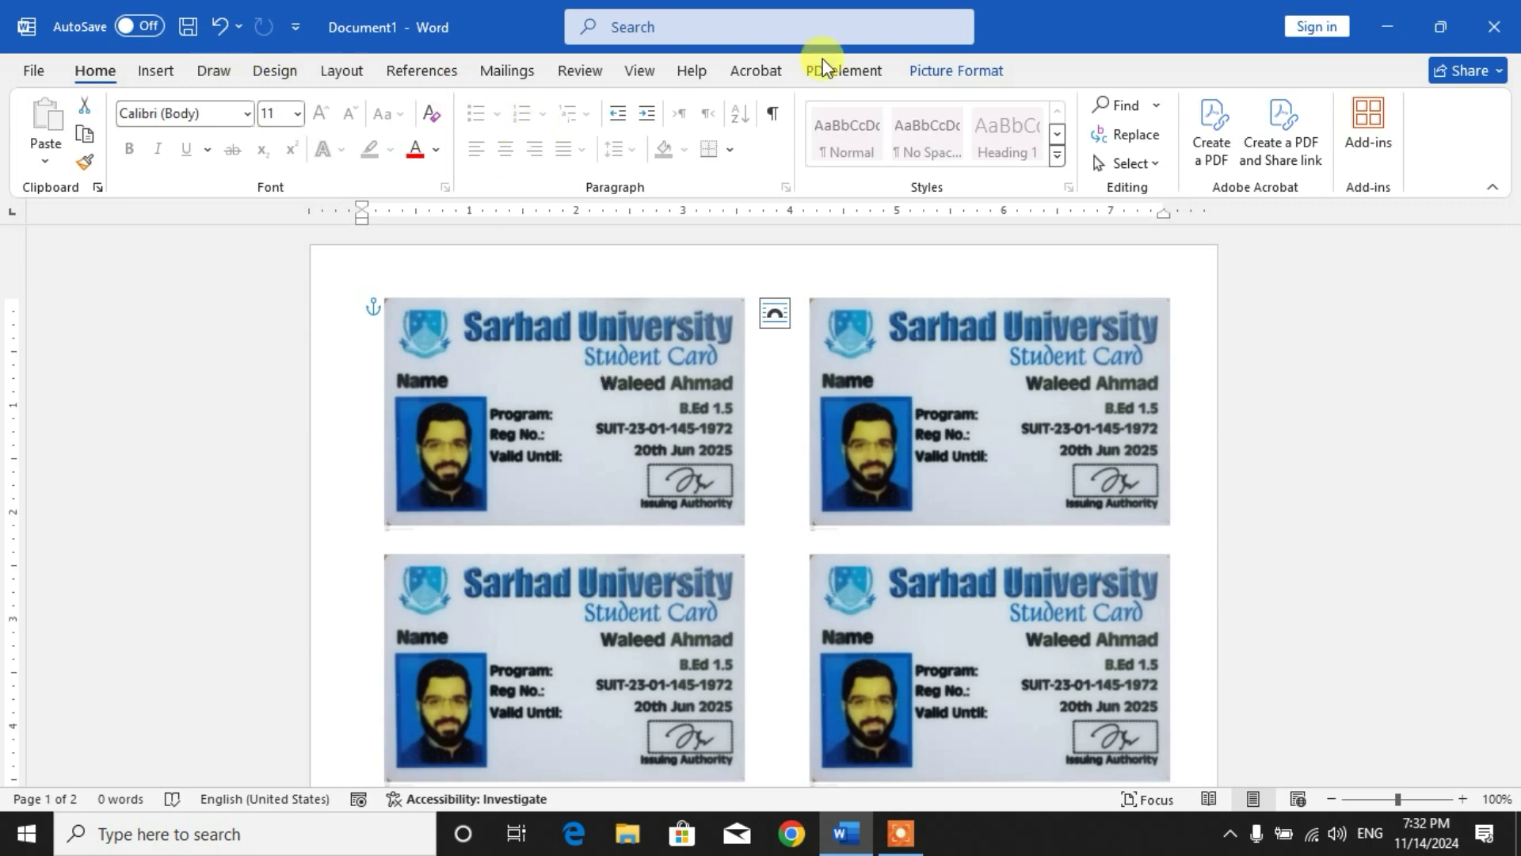
click(944, 68)
click(1349, 119)
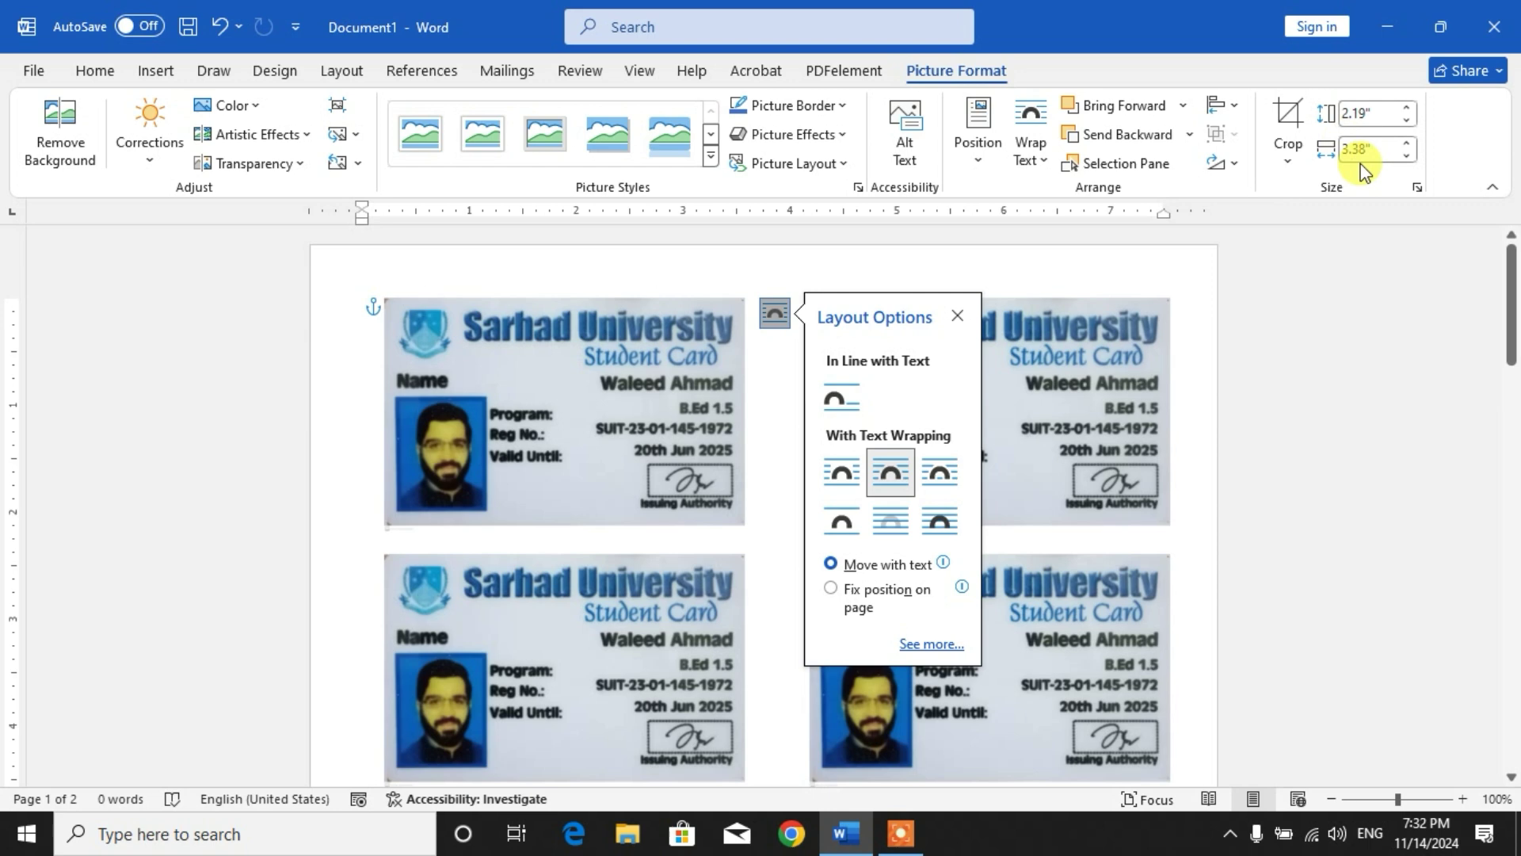
drag(1515, 273, 1513, 546)
Step: Set the card back's width to 3.38" and drag its height to 2.19"
click(504, 456)
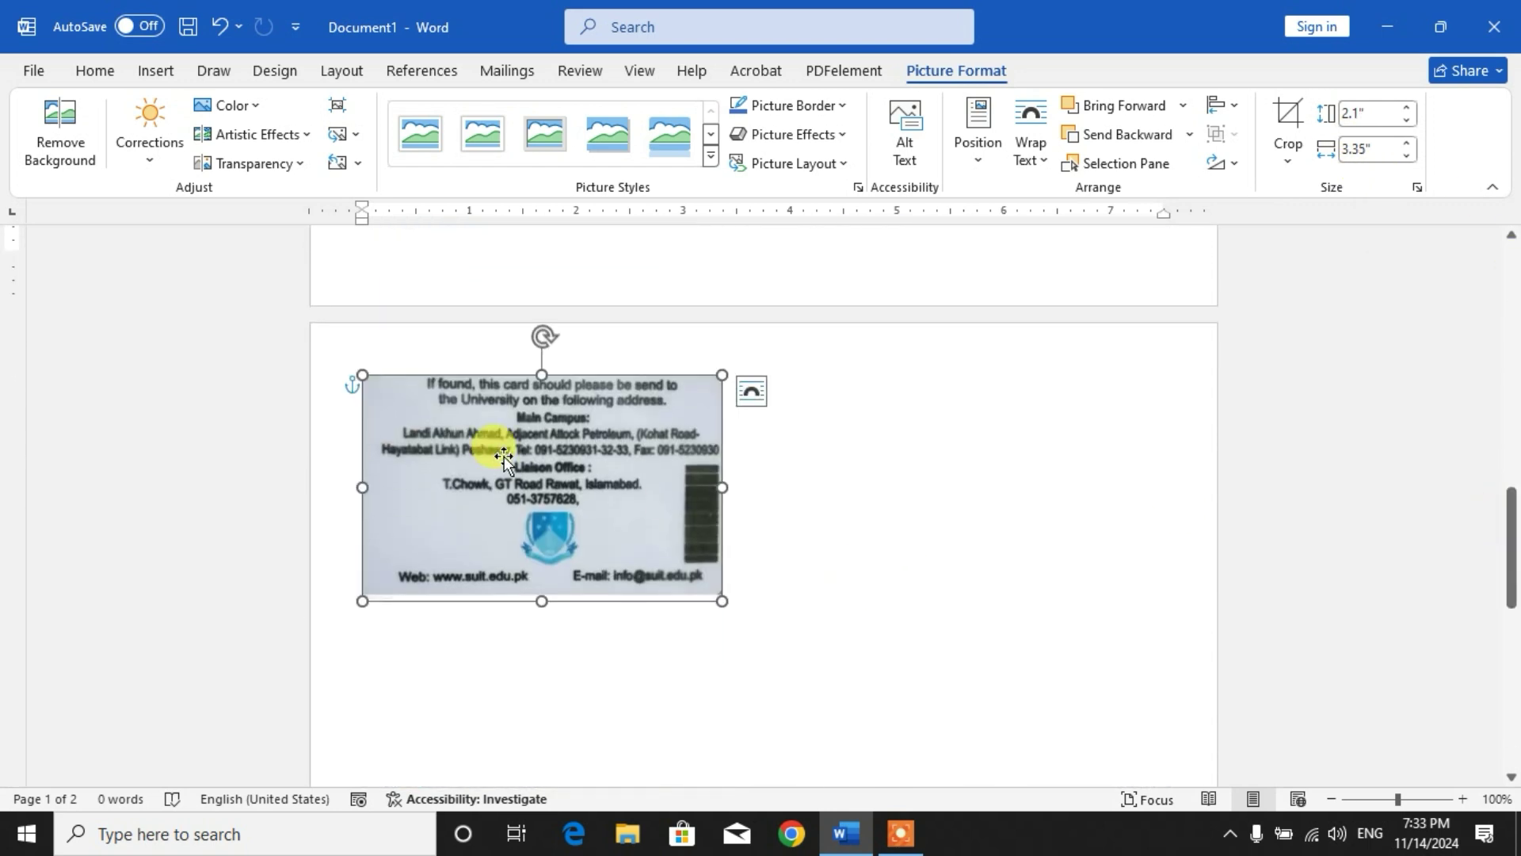
click(1366, 150)
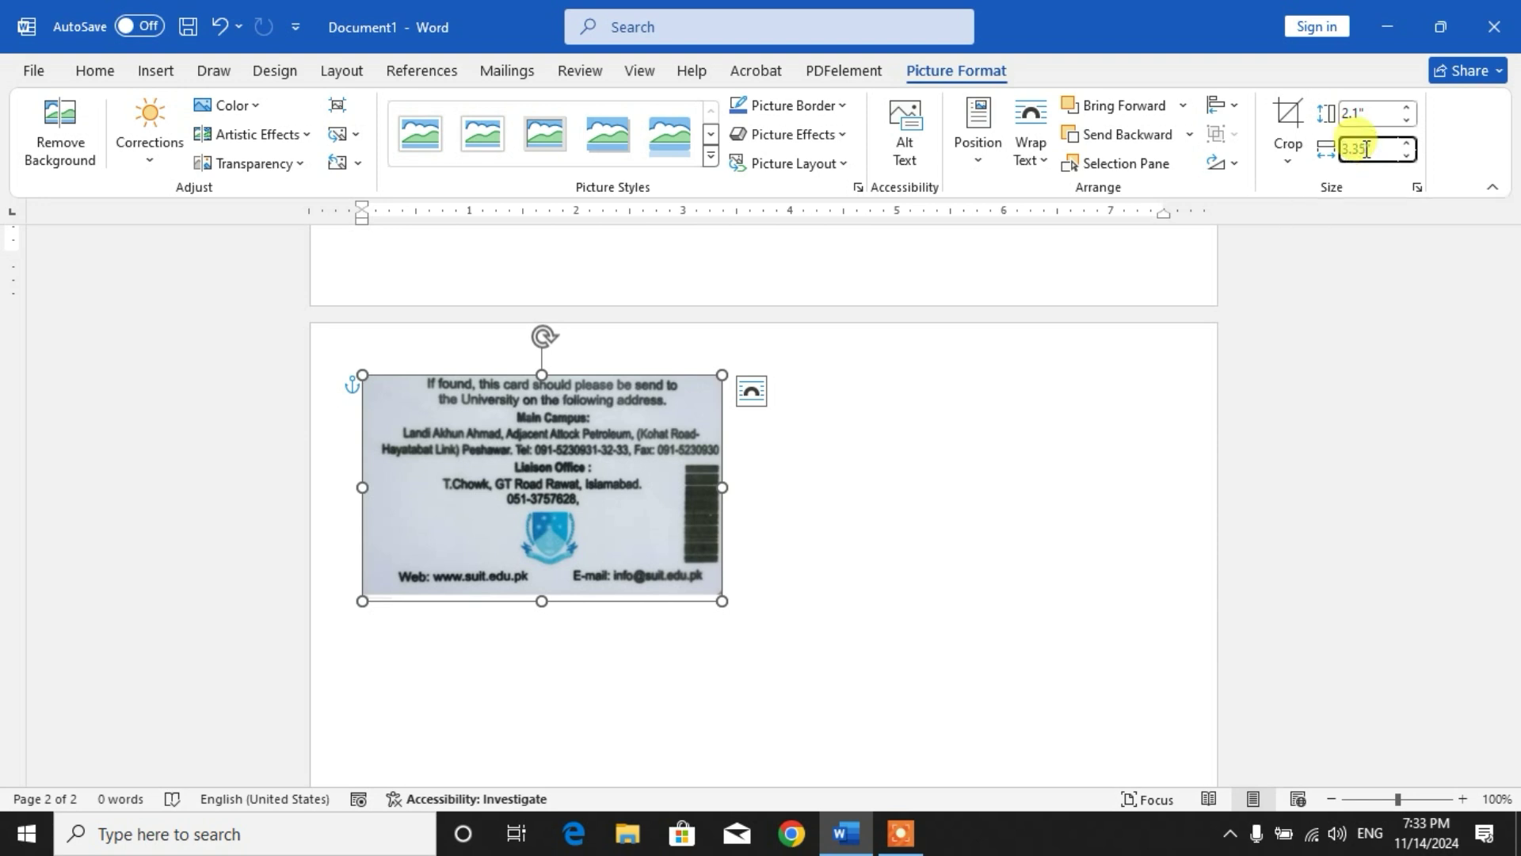
text(3.38)
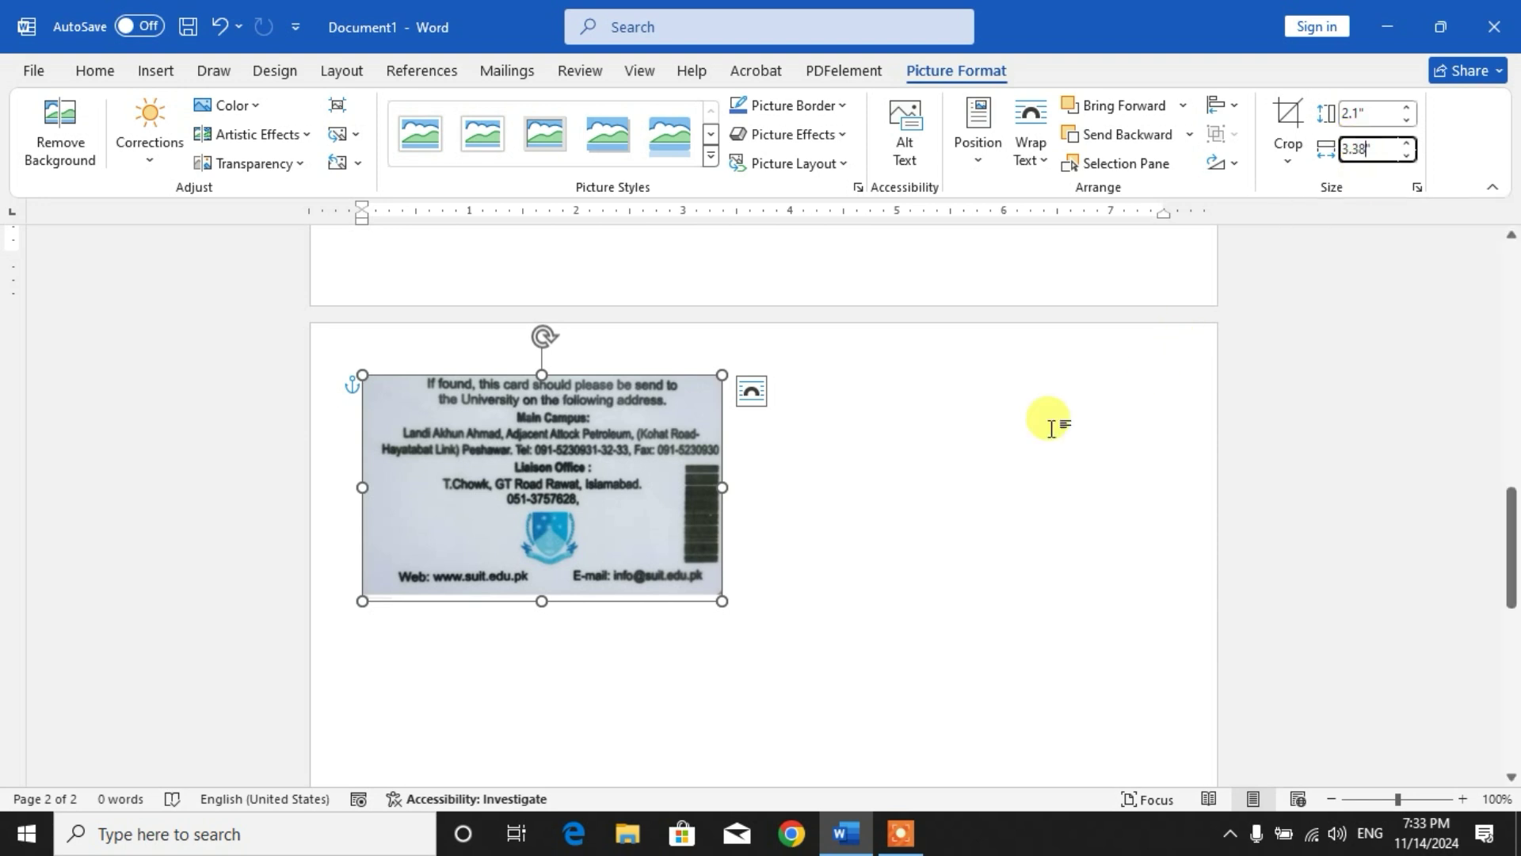
key(Return)
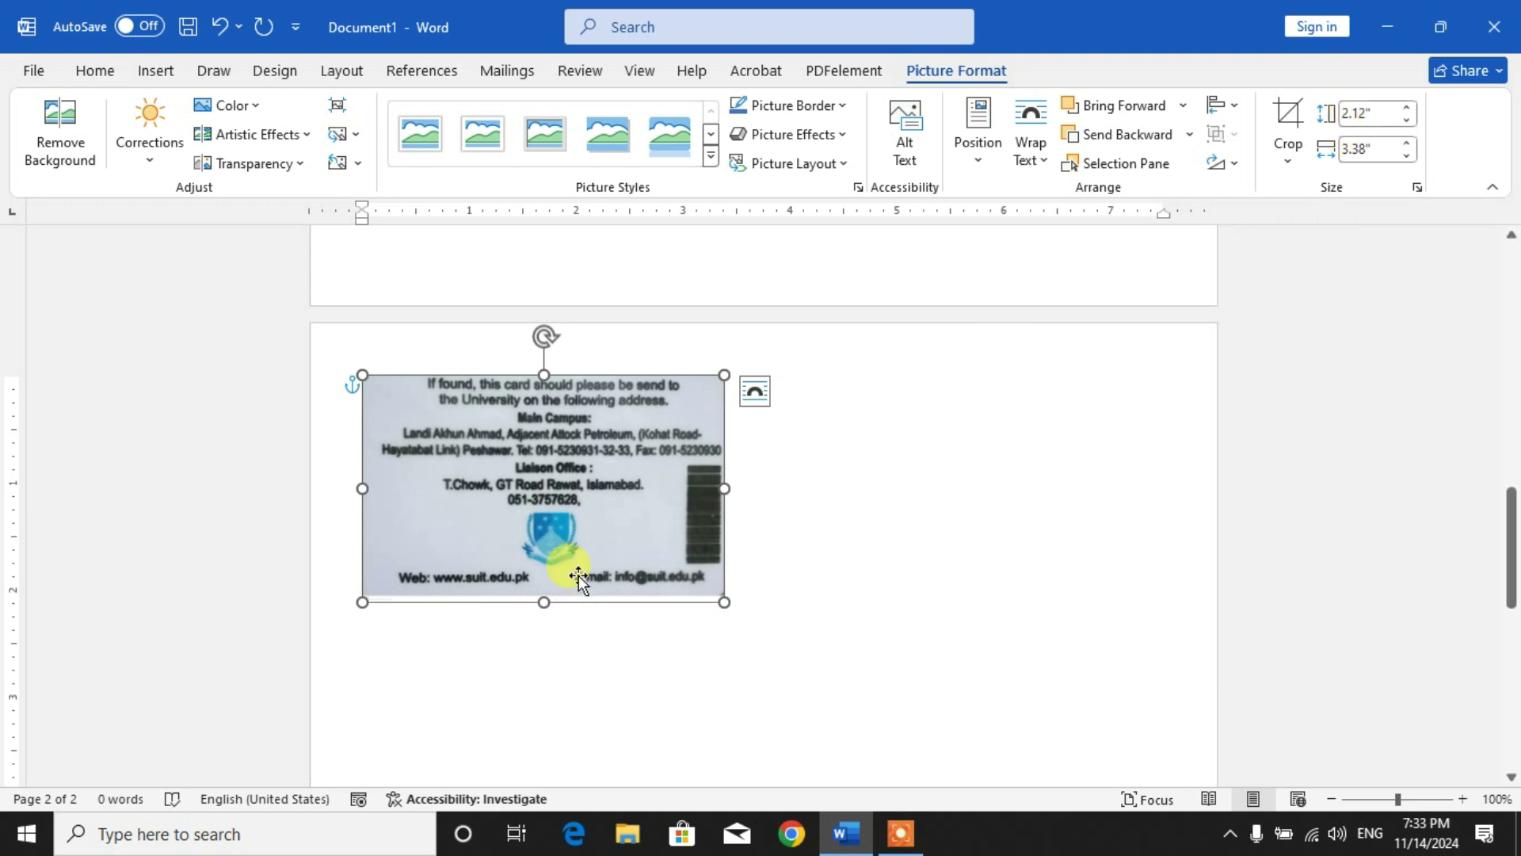
drag(544, 602, 543, 610)
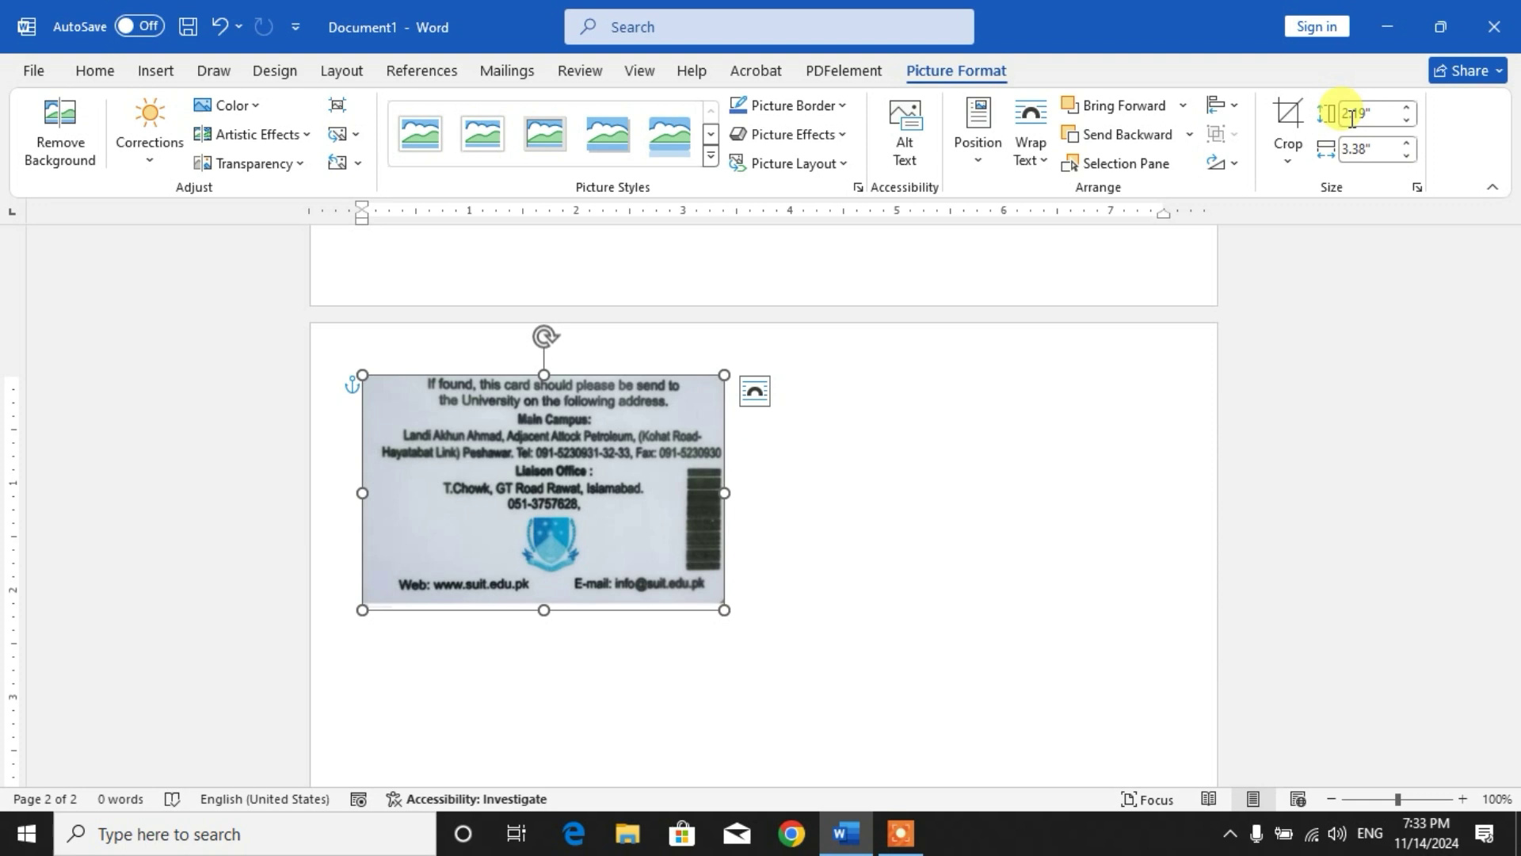
Step: Copy the card back beside the original and nudge both right so they sit evenly
click(1359, 150)
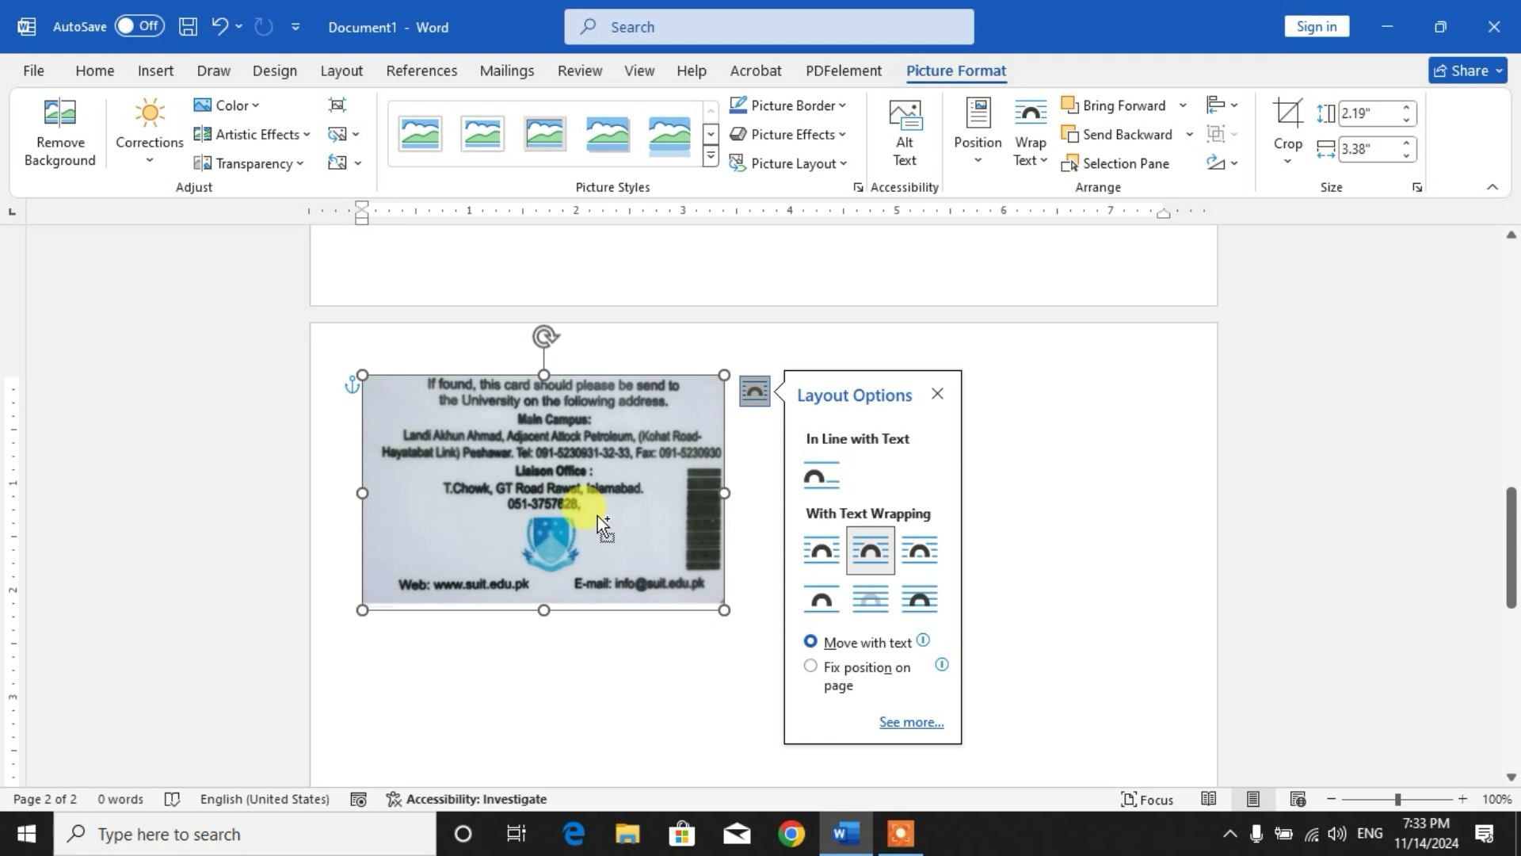
drag(598, 516, 1002, 494)
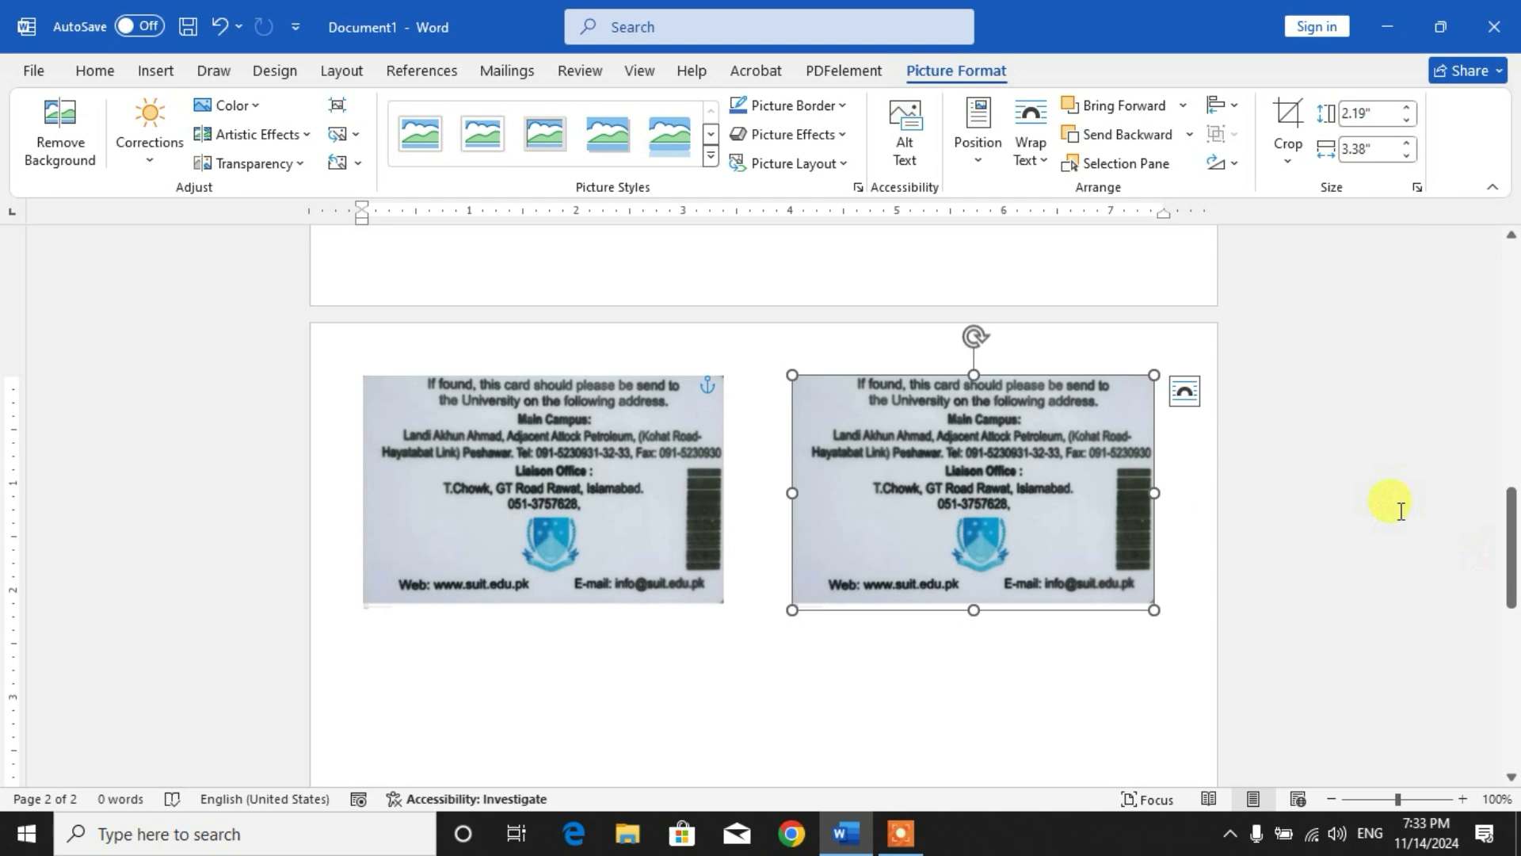
drag(1509, 549, 1513, 478)
drag(1035, 677, 1048, 678)
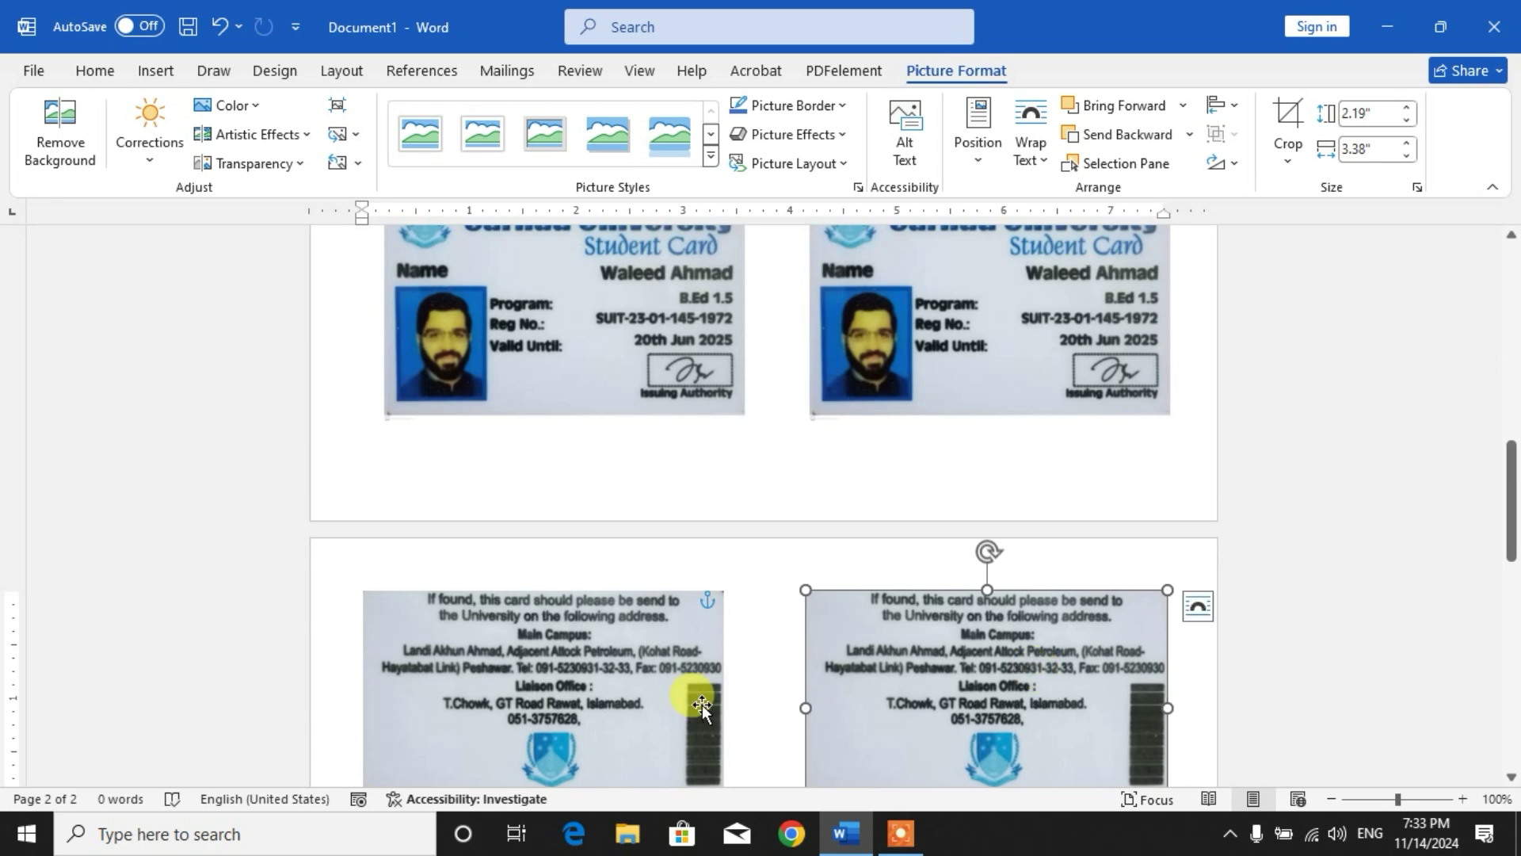
drag(548, 696, 563, 697)
drag(1513, 452, 1512, 563)
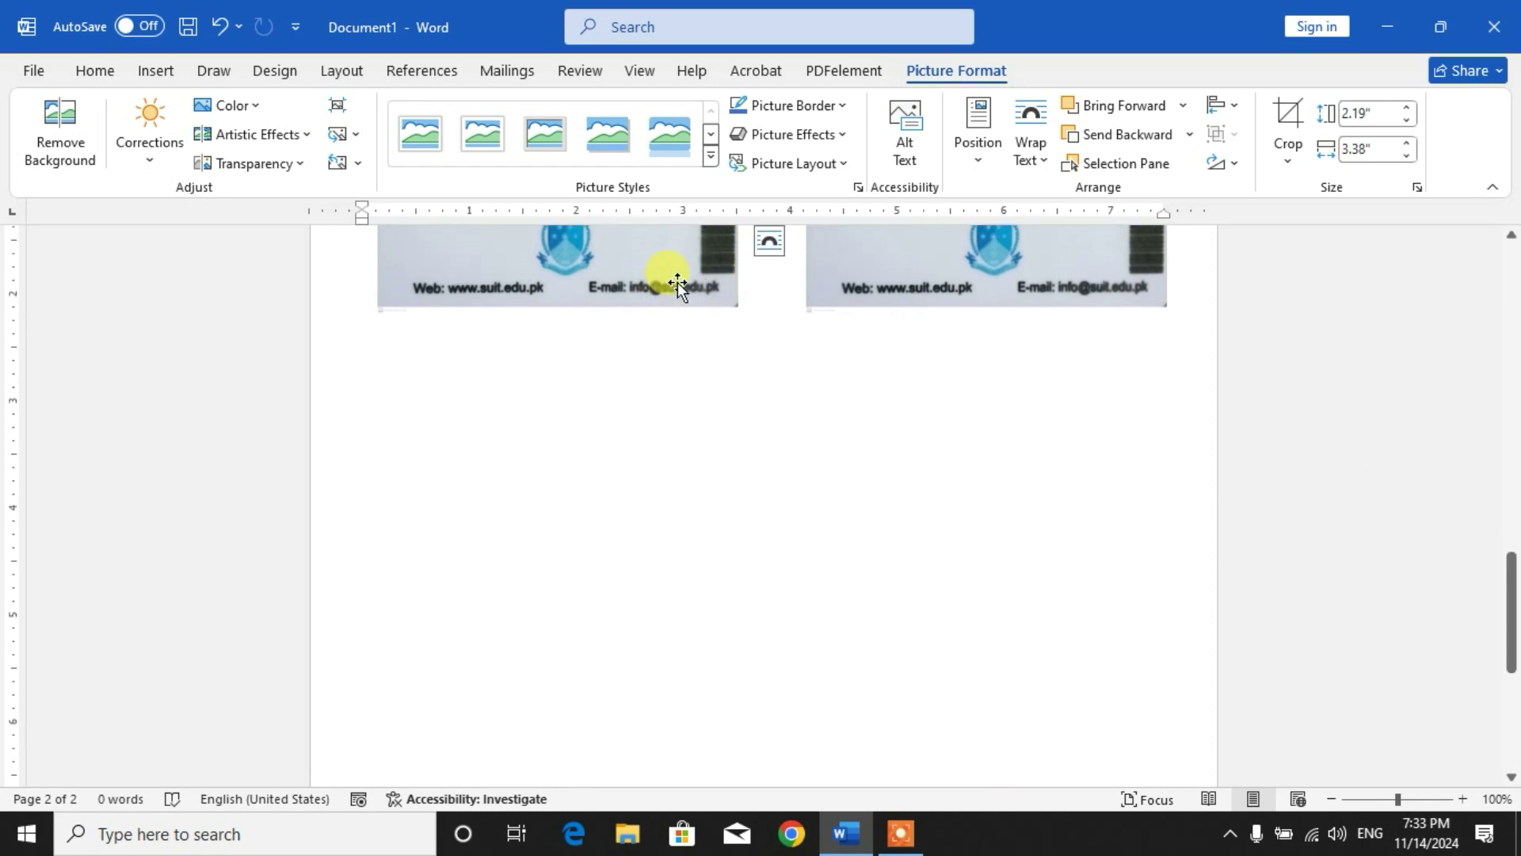
Step: Line up the left and right card backs side by side on page two
drag(1515, 602, 1486, 549)
drag(588, 445, 625, 399)
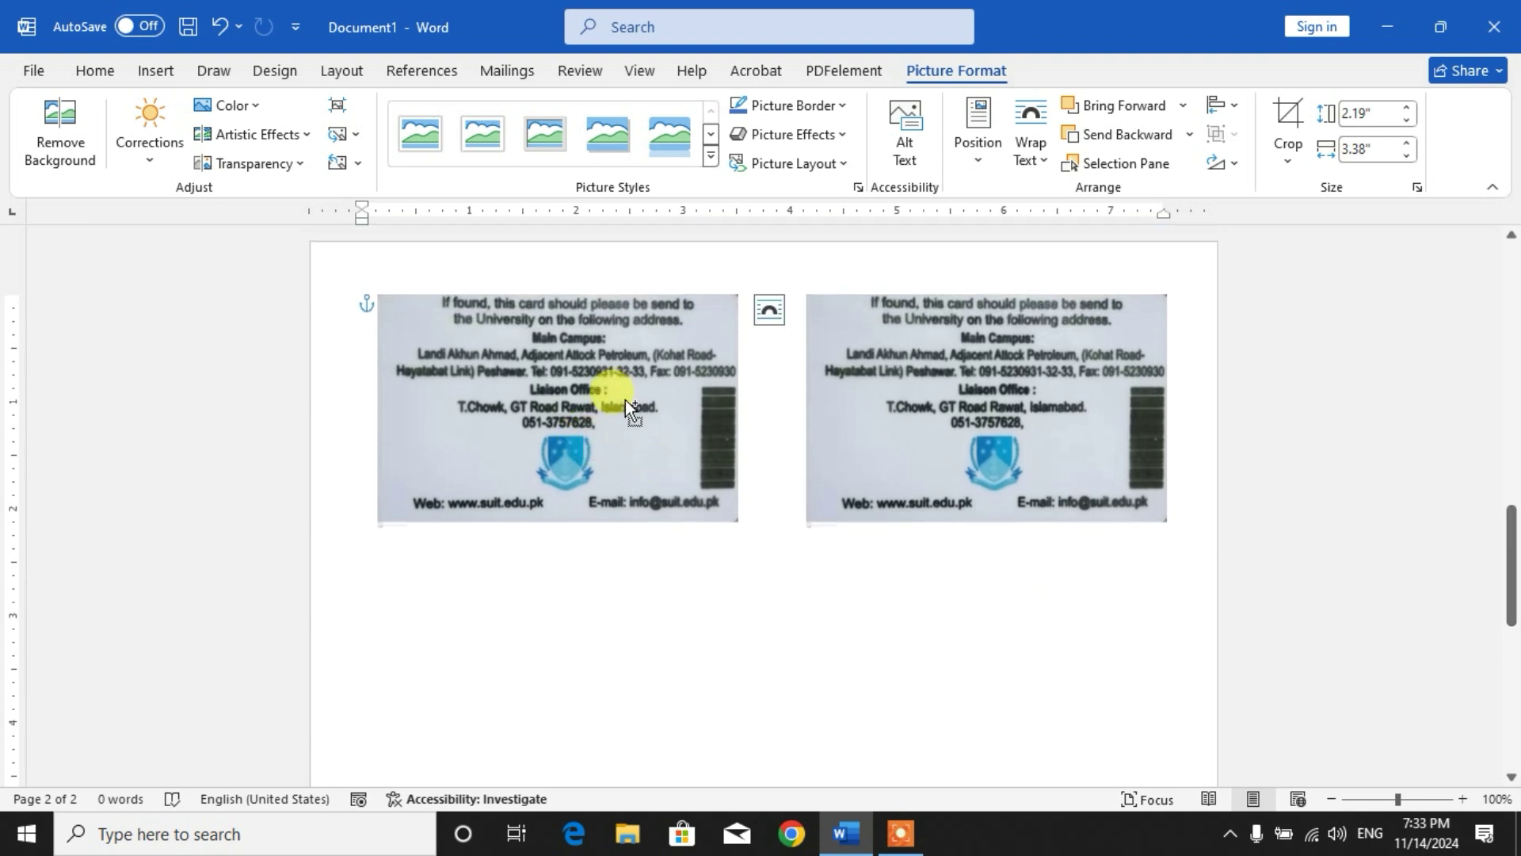
drag(904, 416, 922, 430)
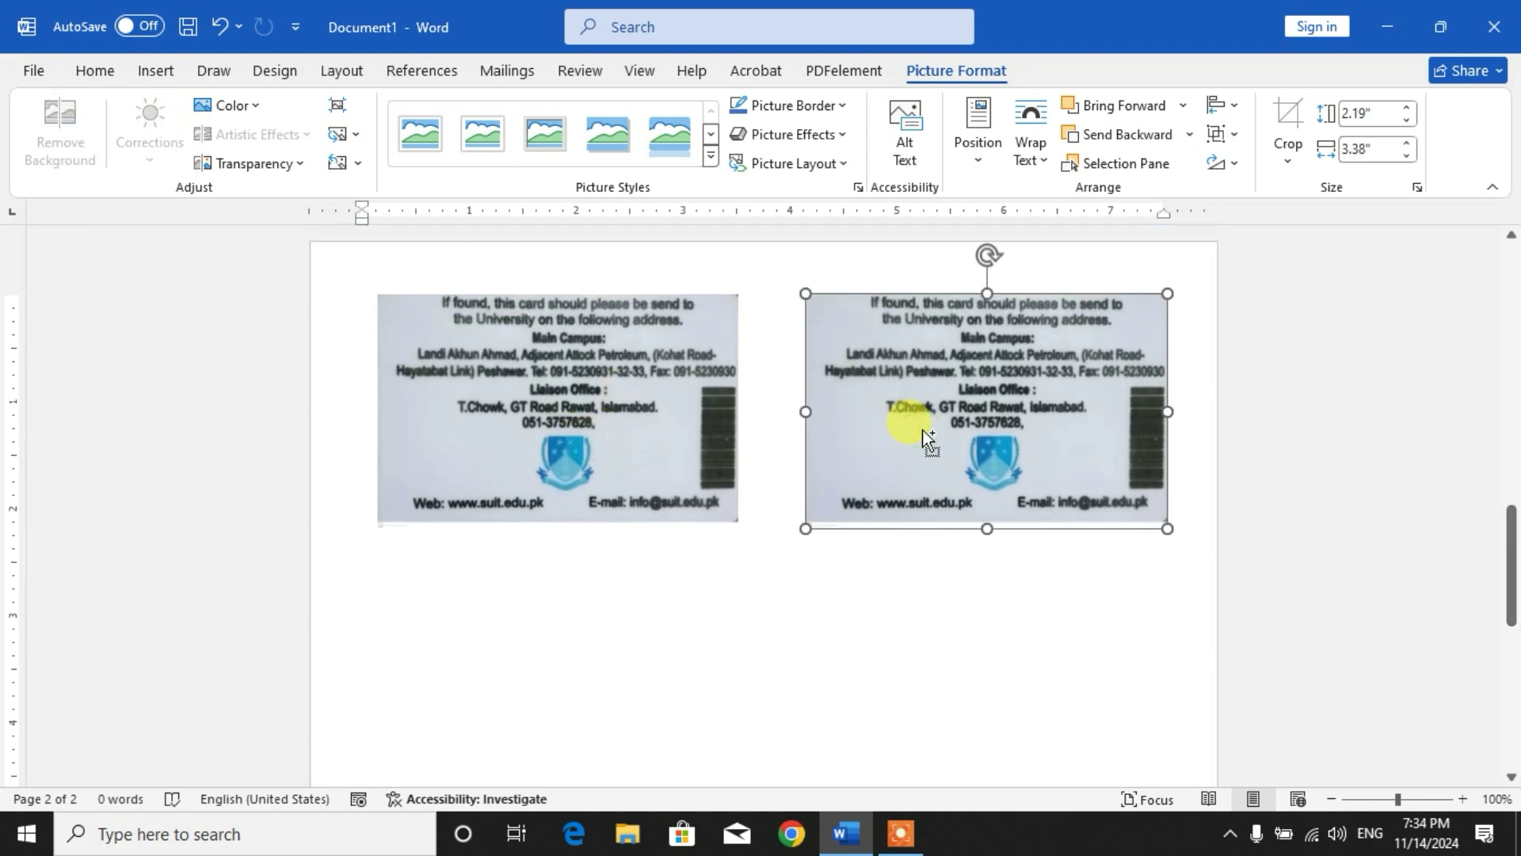
Step: Copy the pair of card backs into three more rows down page two
drag(608, 439, 656, 715)
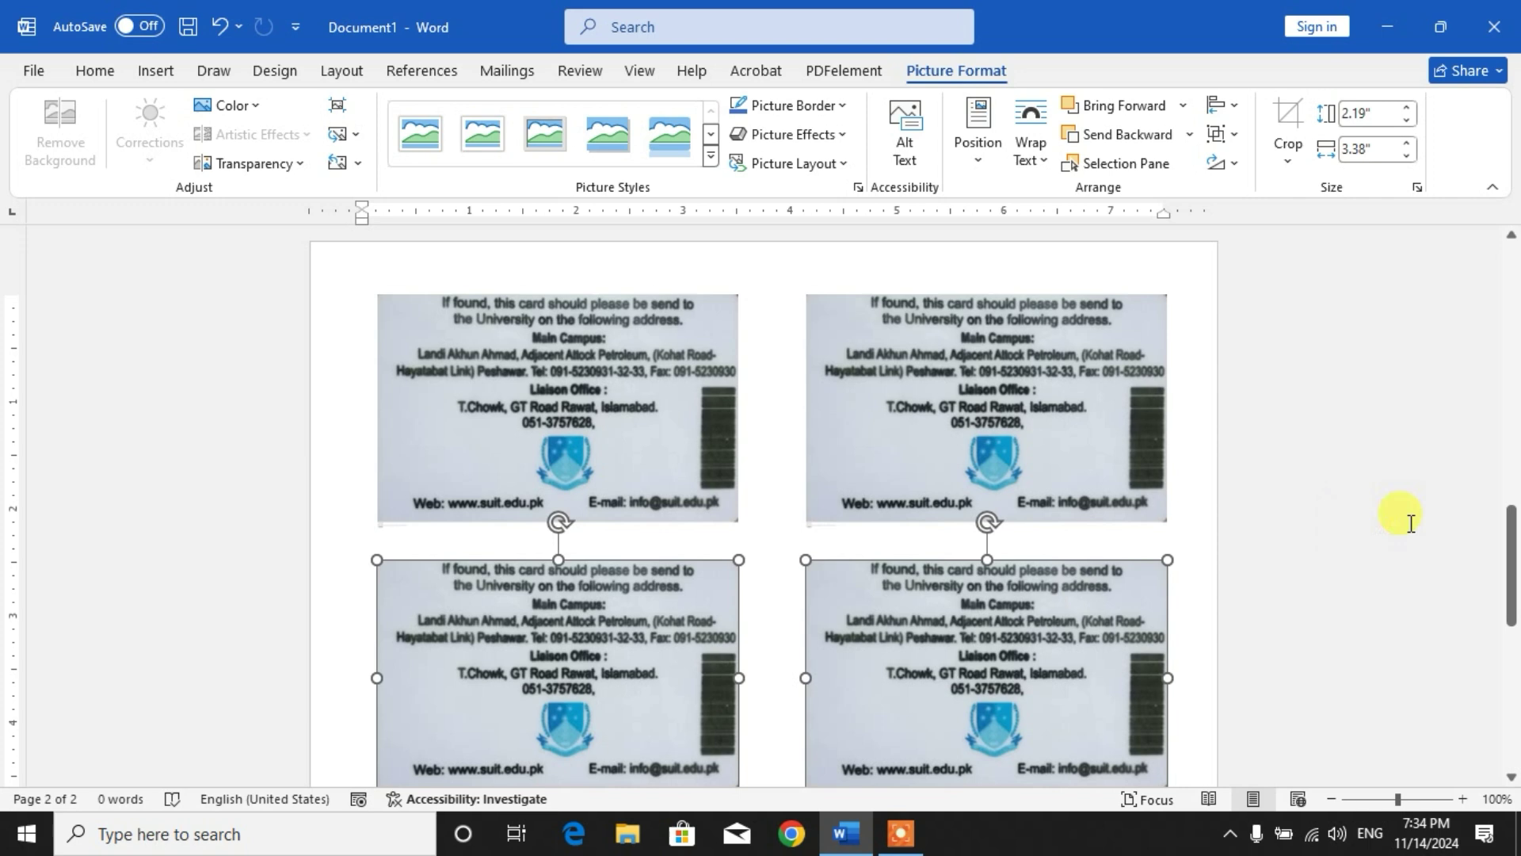
drag(1509, 545, 1511, 675)
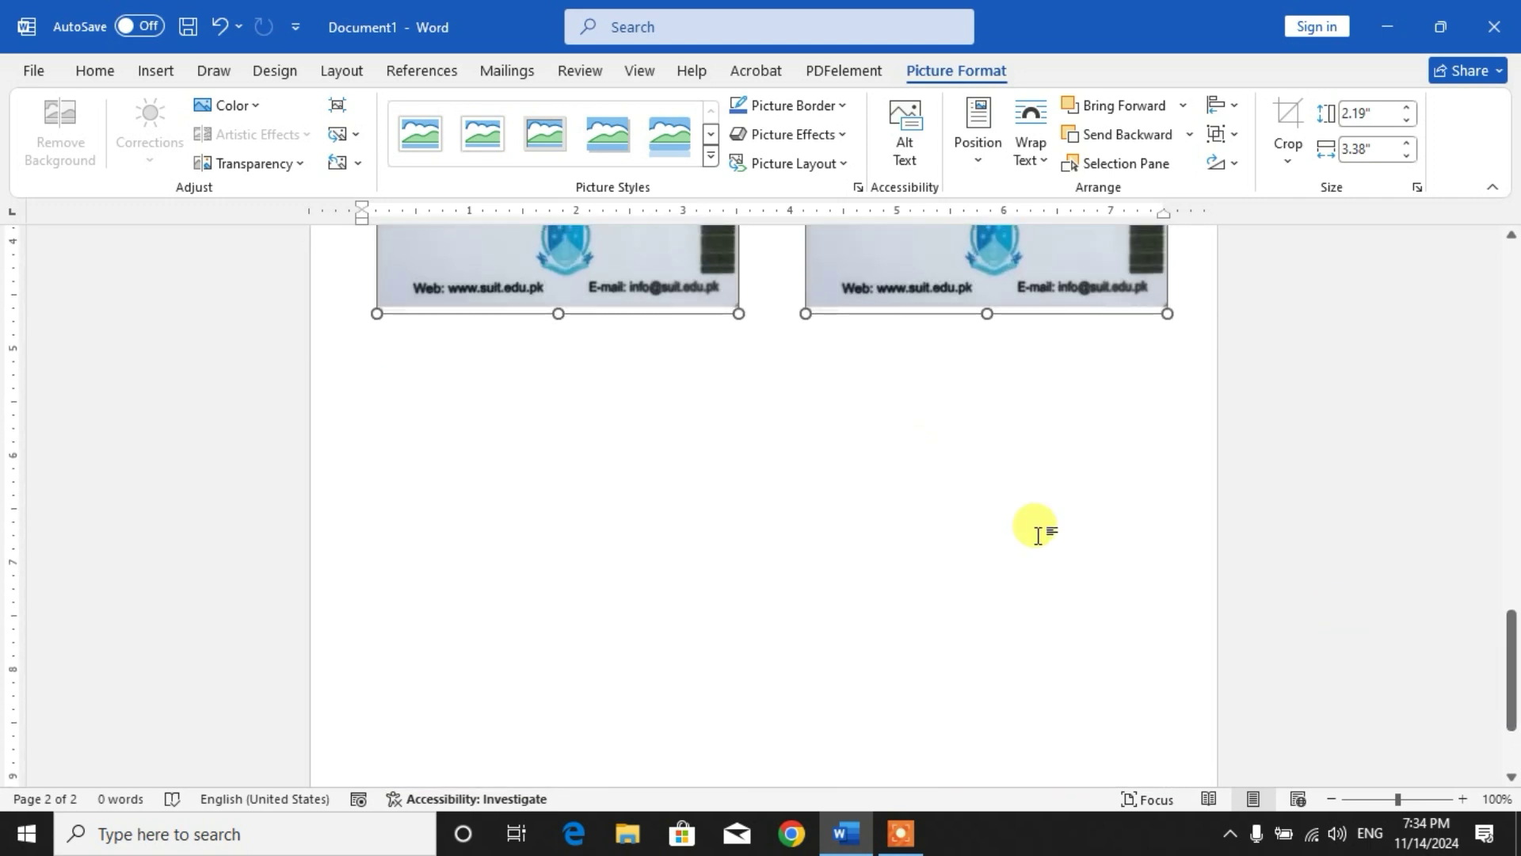
drag(640, 245, 640, 466)
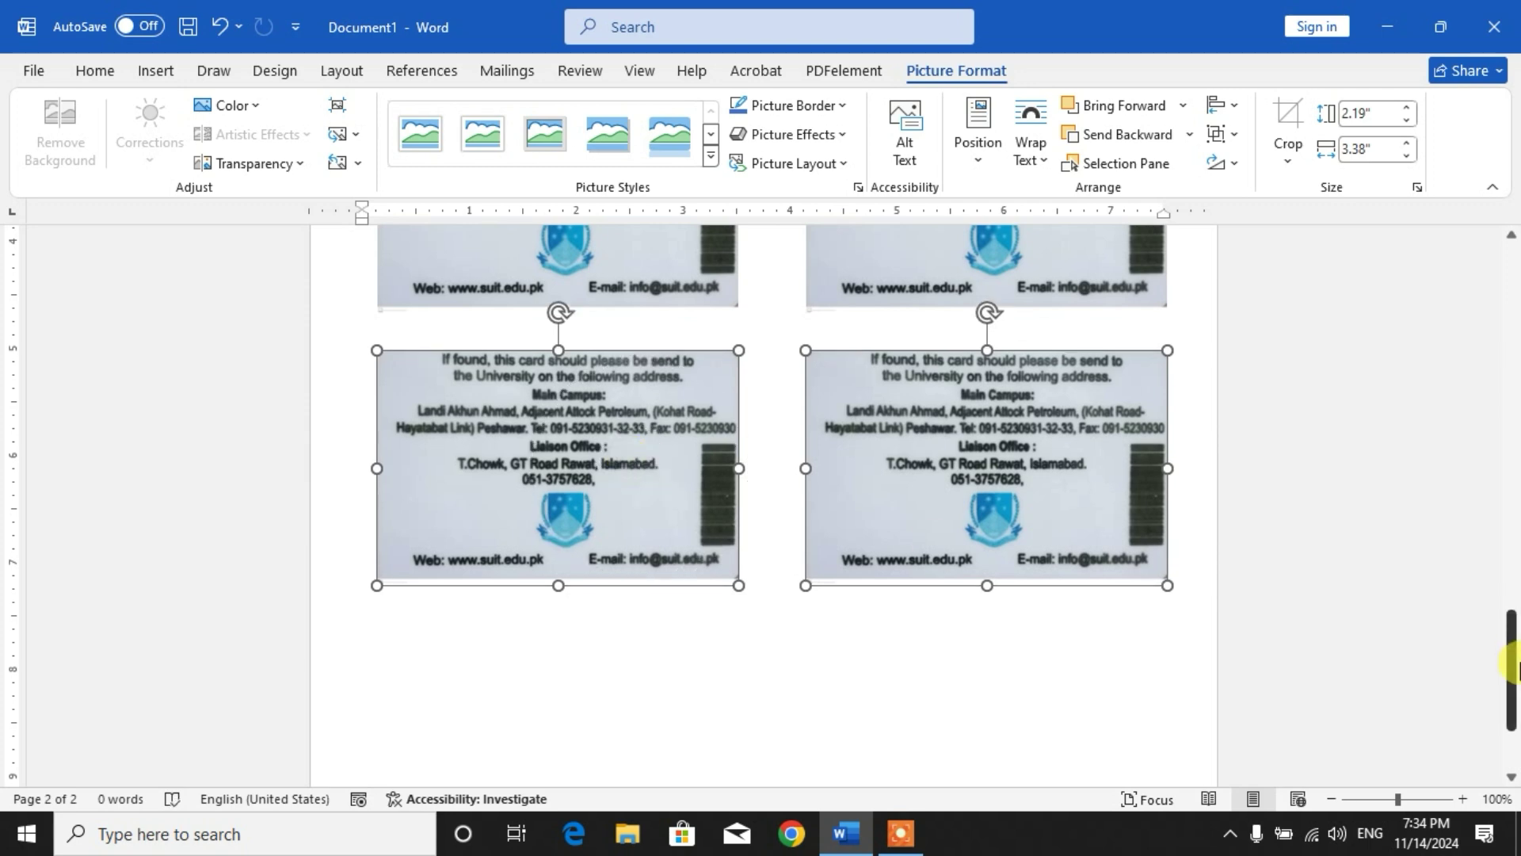
drag(1513, 670, 1513, 764)
drag(638, 331, 639, 582)
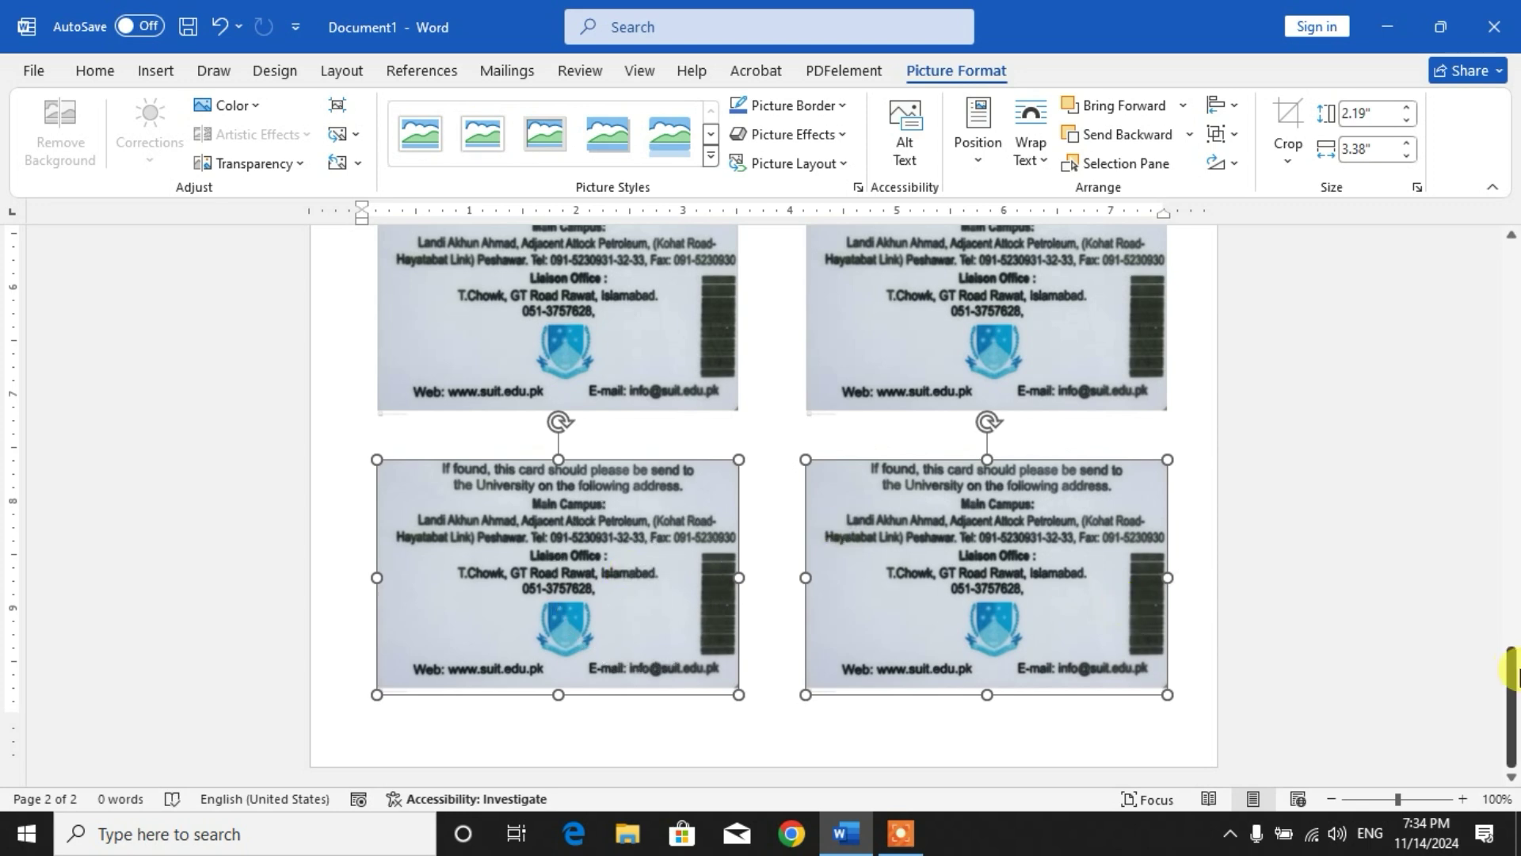
Step: Zoom out to 50% to view both pages and undo the last two card moves
click(1511, 669)
click(1333, 797)
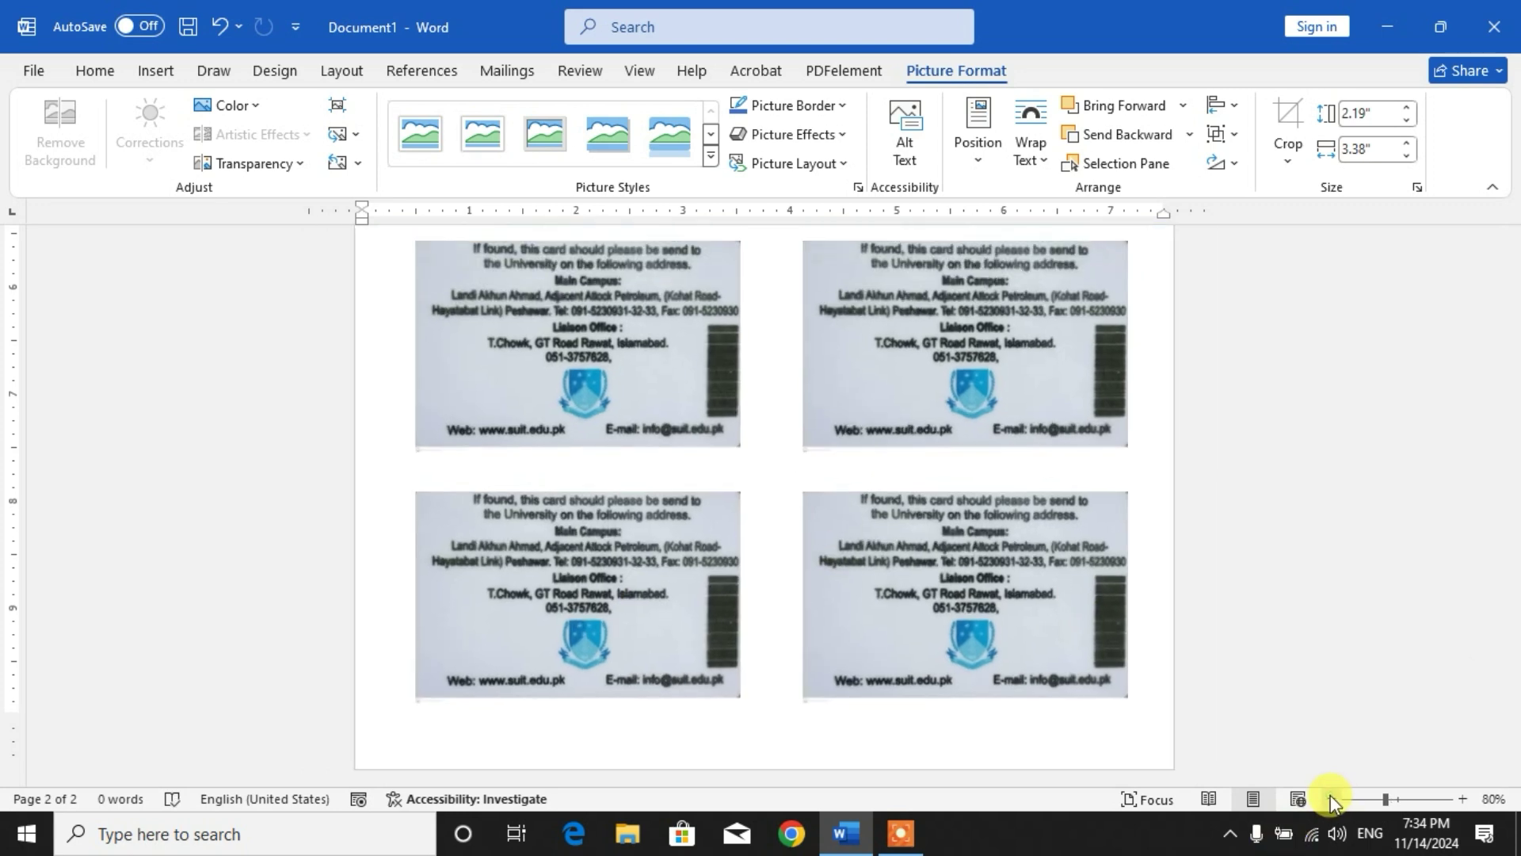
click(1329, 796)
click(1330, 796)
click(1329, 796)
click(1329, 795)
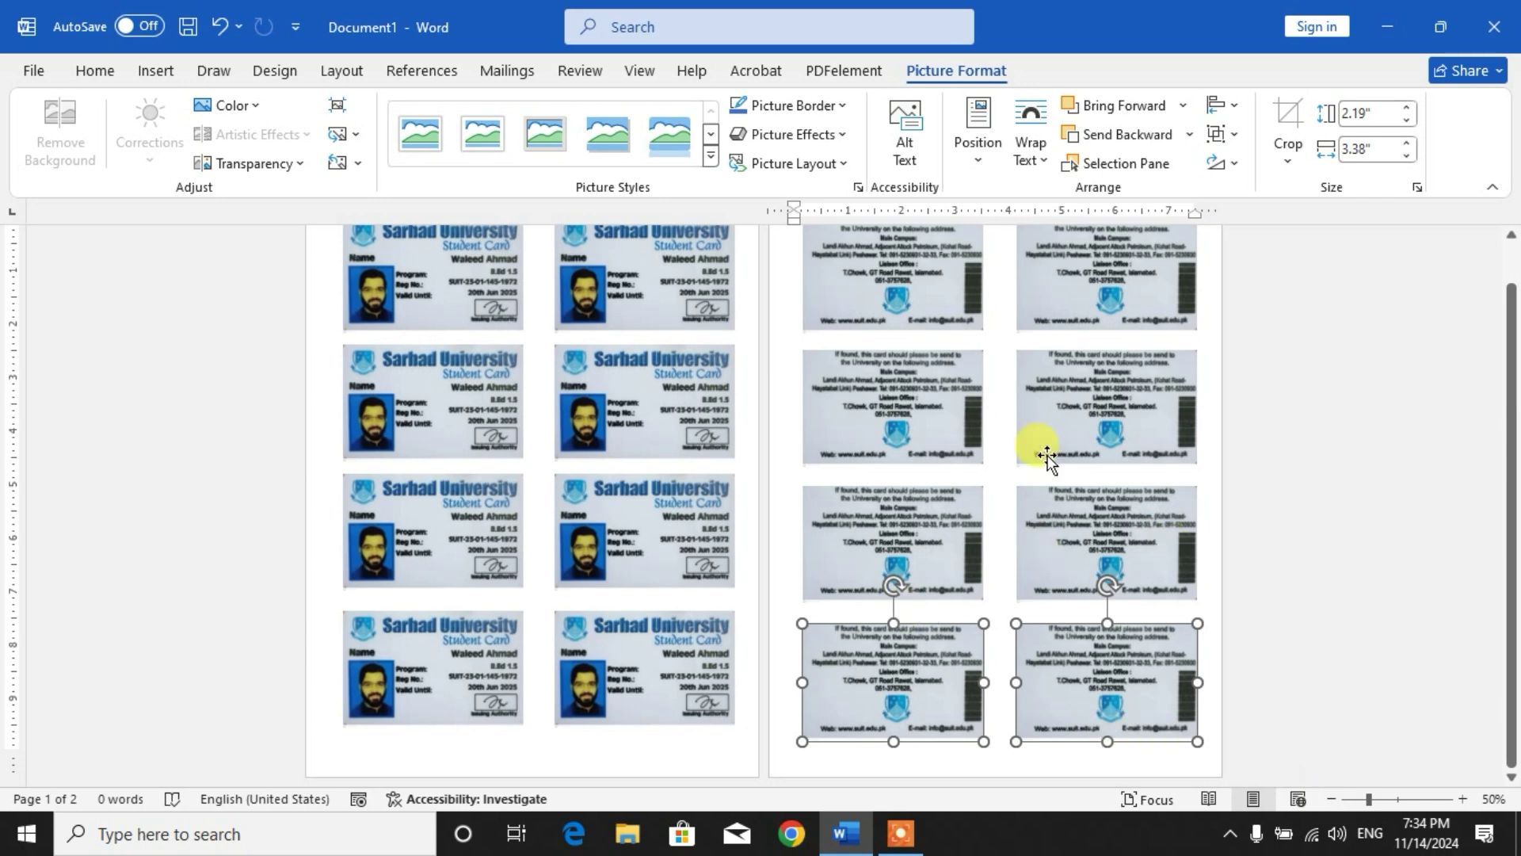
click(924, 396)
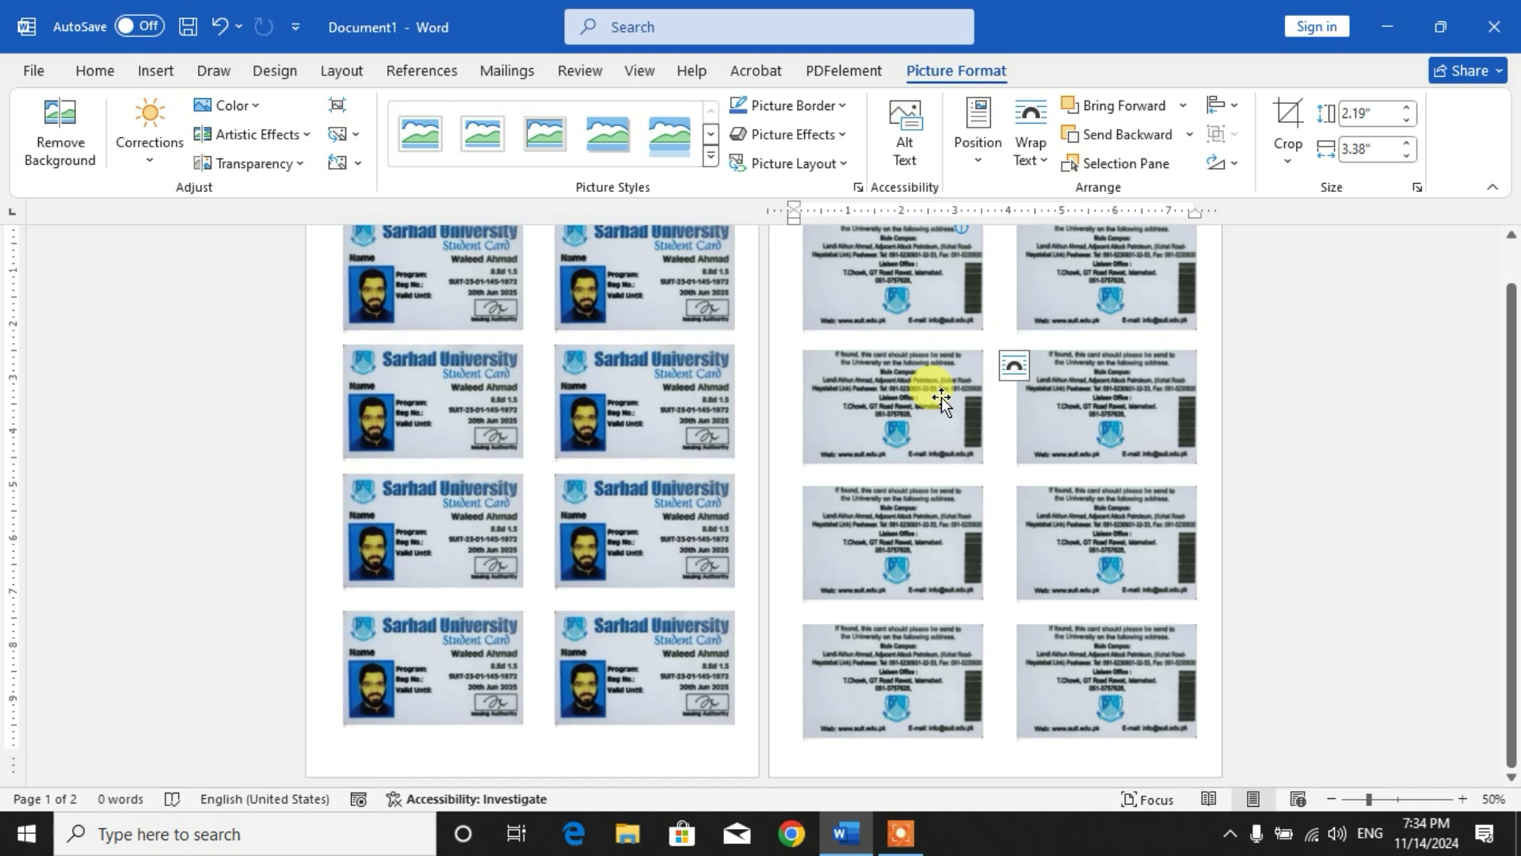
key(ctrl+z)
key(ctrl+z)
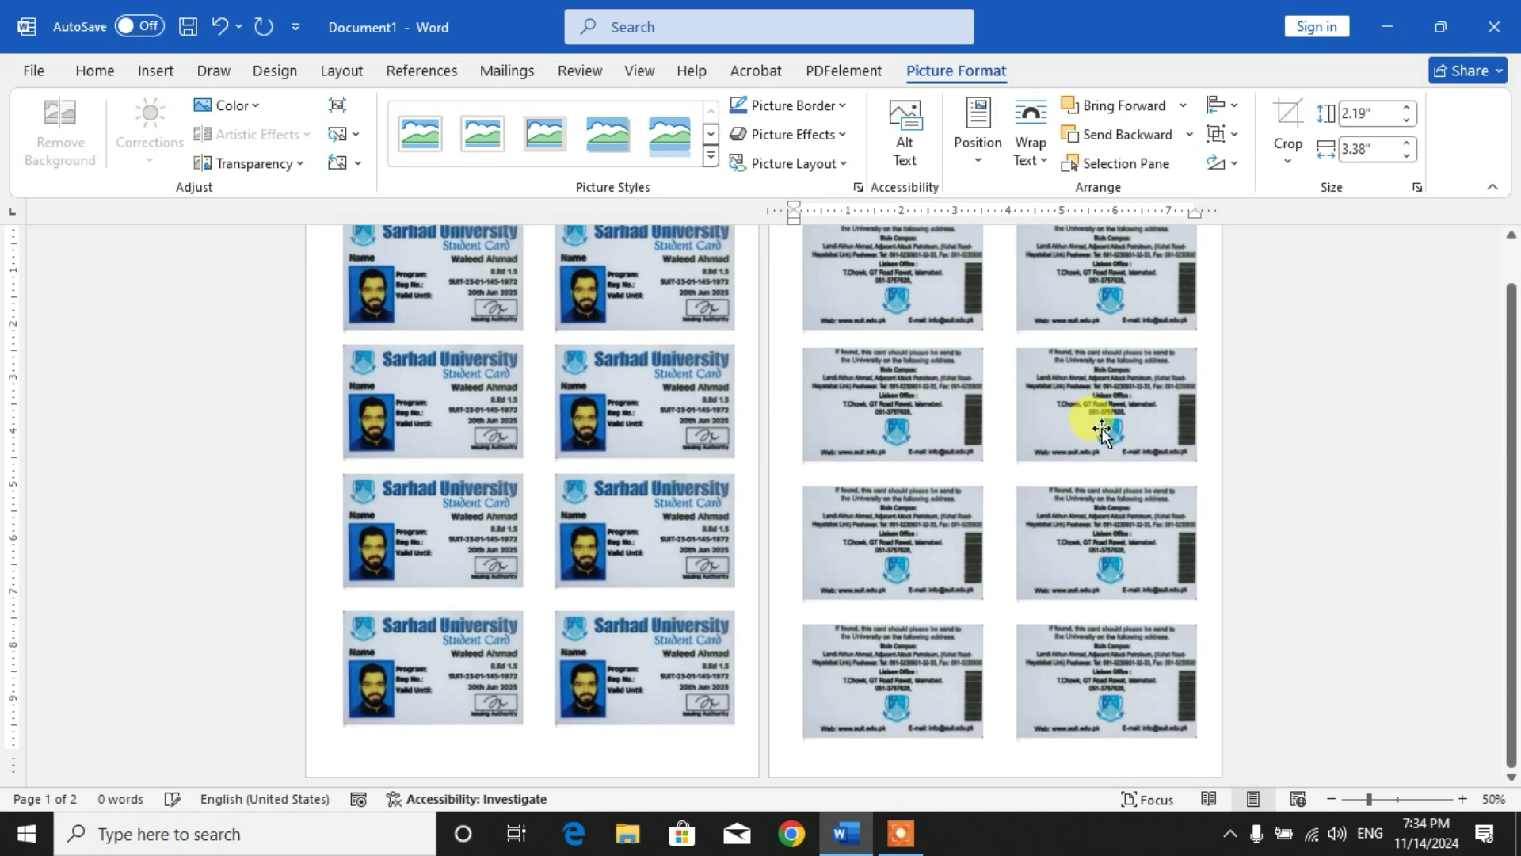
key(ctrl+z)
key(ctrl+z)
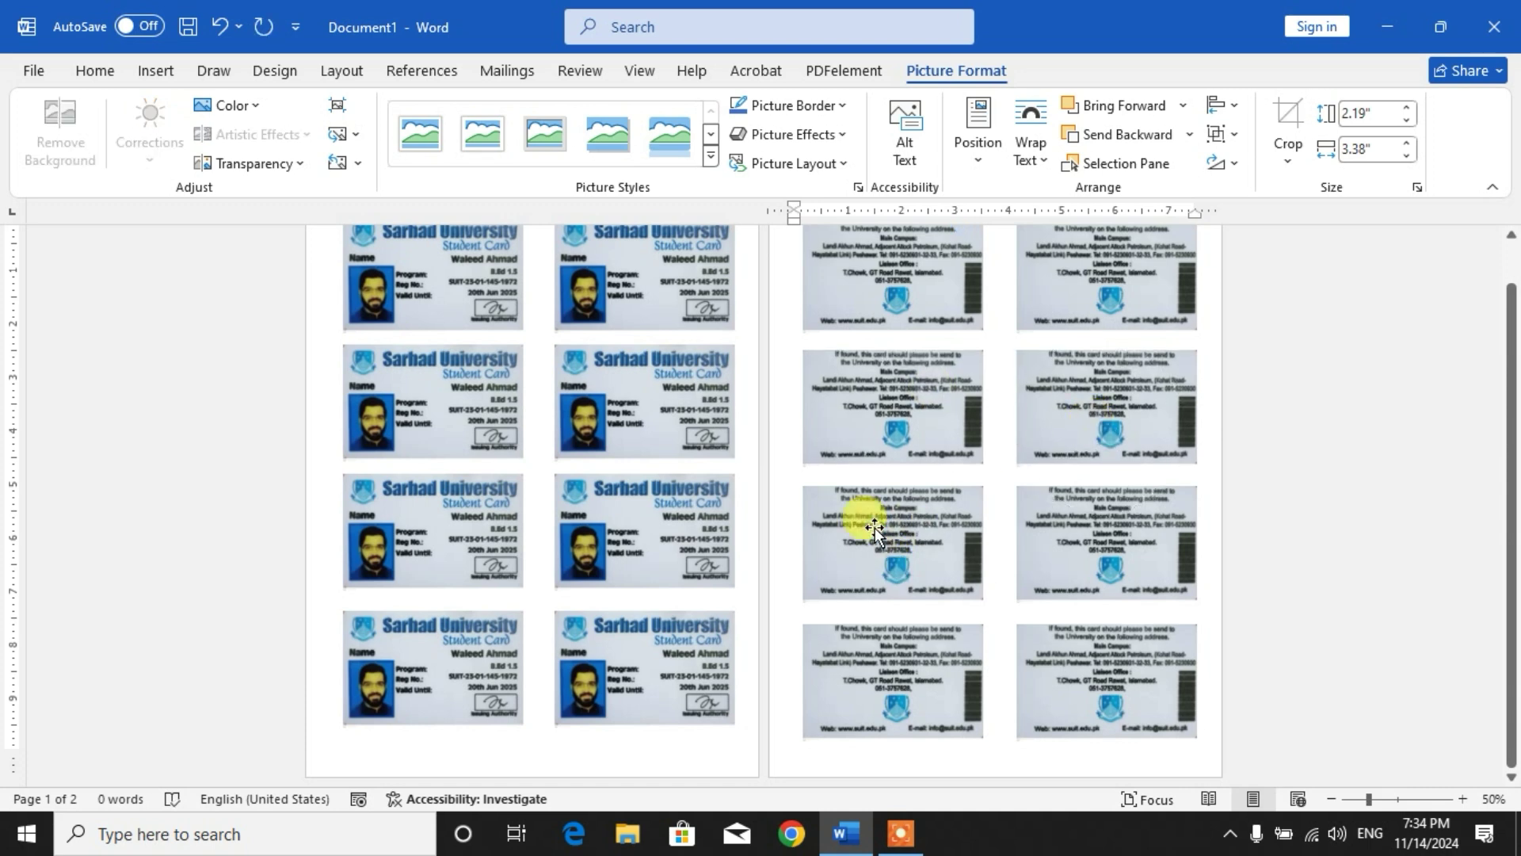
Step: Reposition the row-three right card back into line with its row
click(874, 527)
scroll(896, 520, up, 1)
click(999, 538)
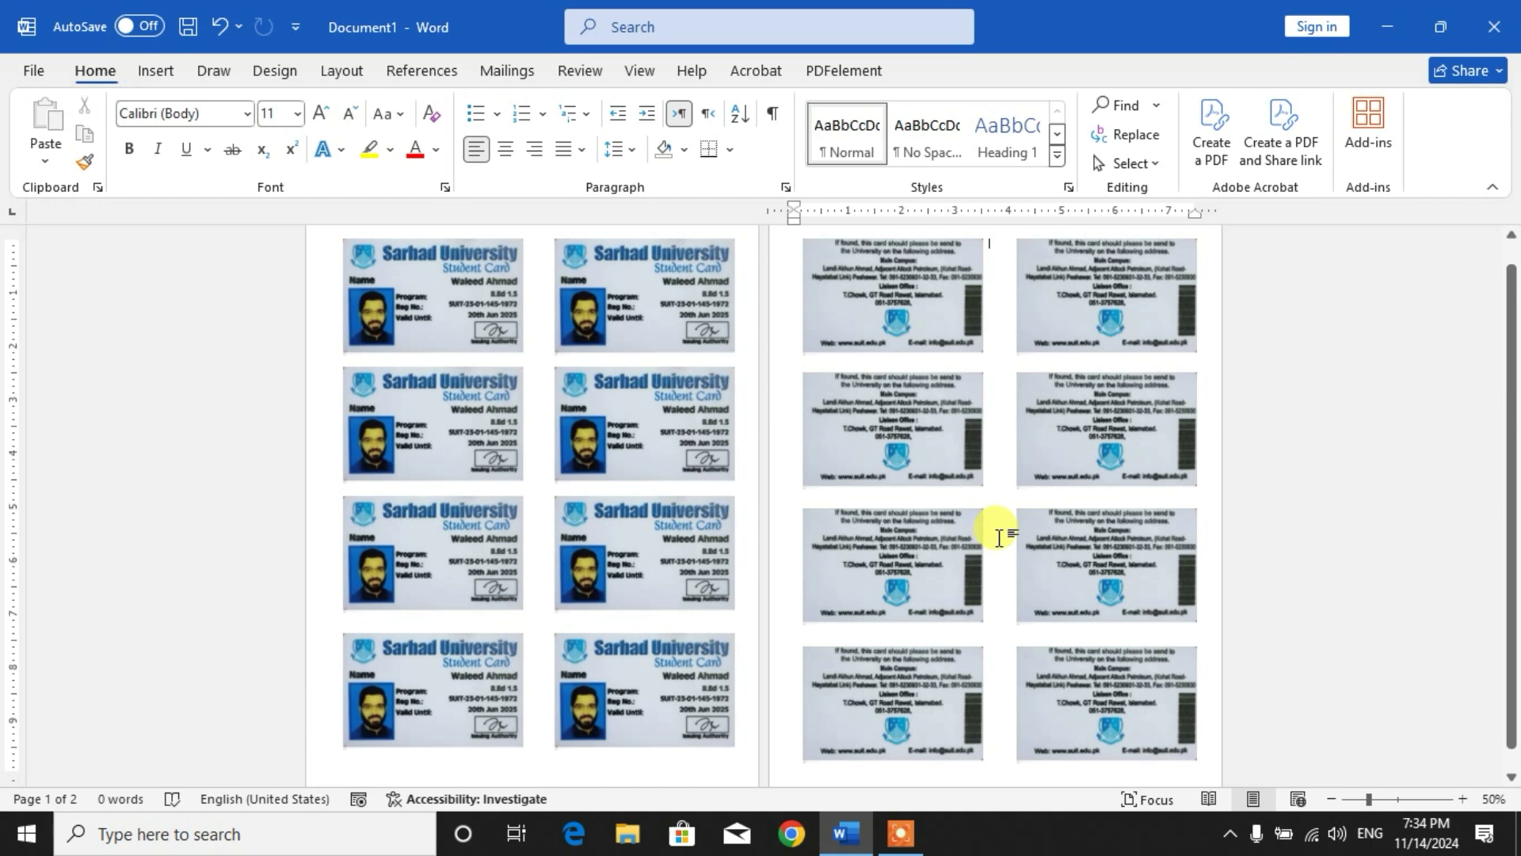
click(1031, 553)
key(ctrl+z)
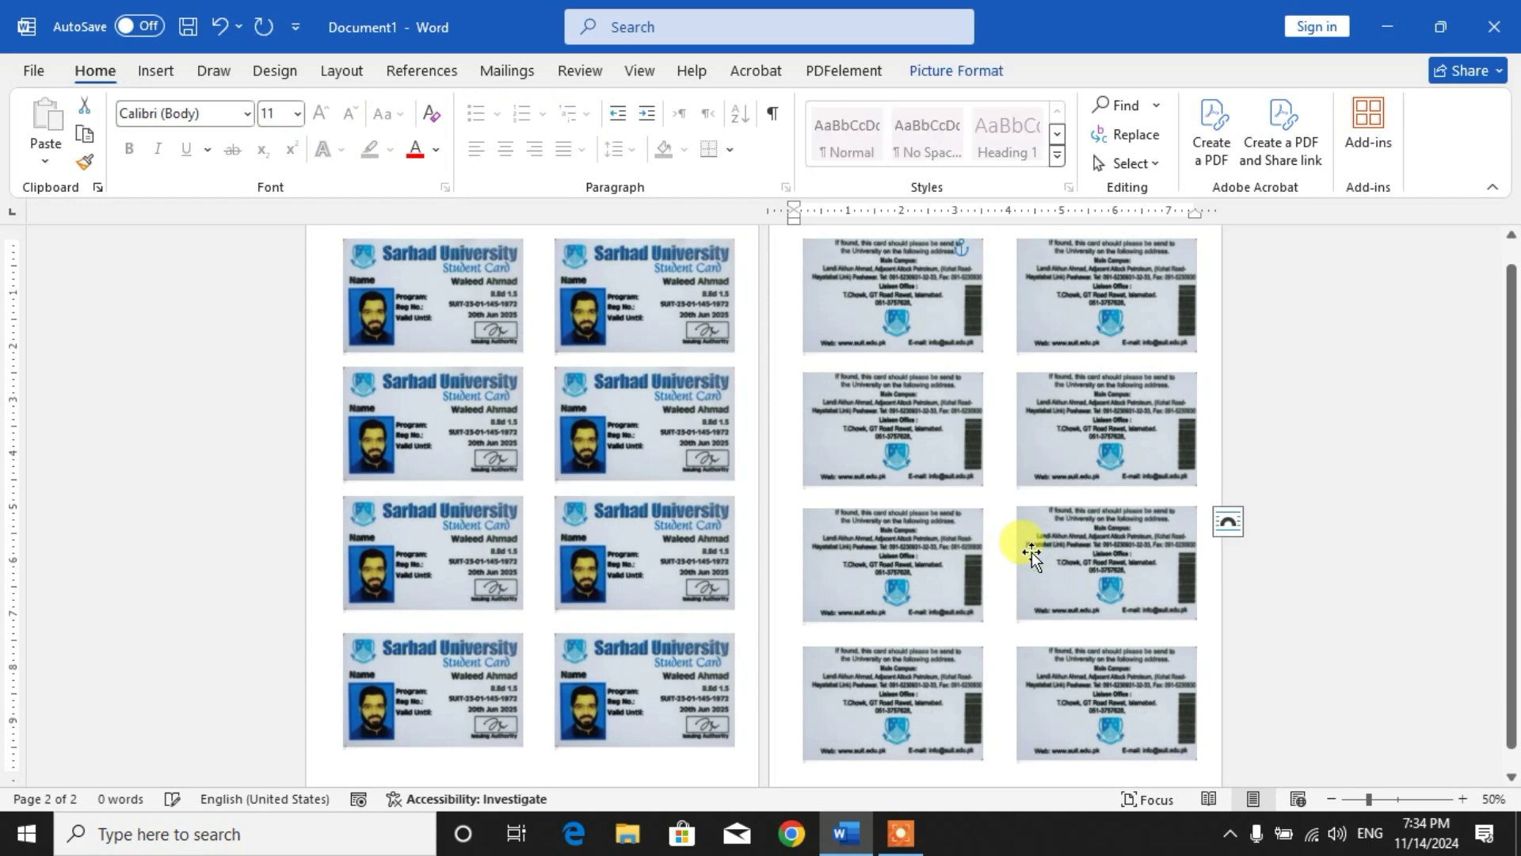
drag(1031, 551, 947, 562)
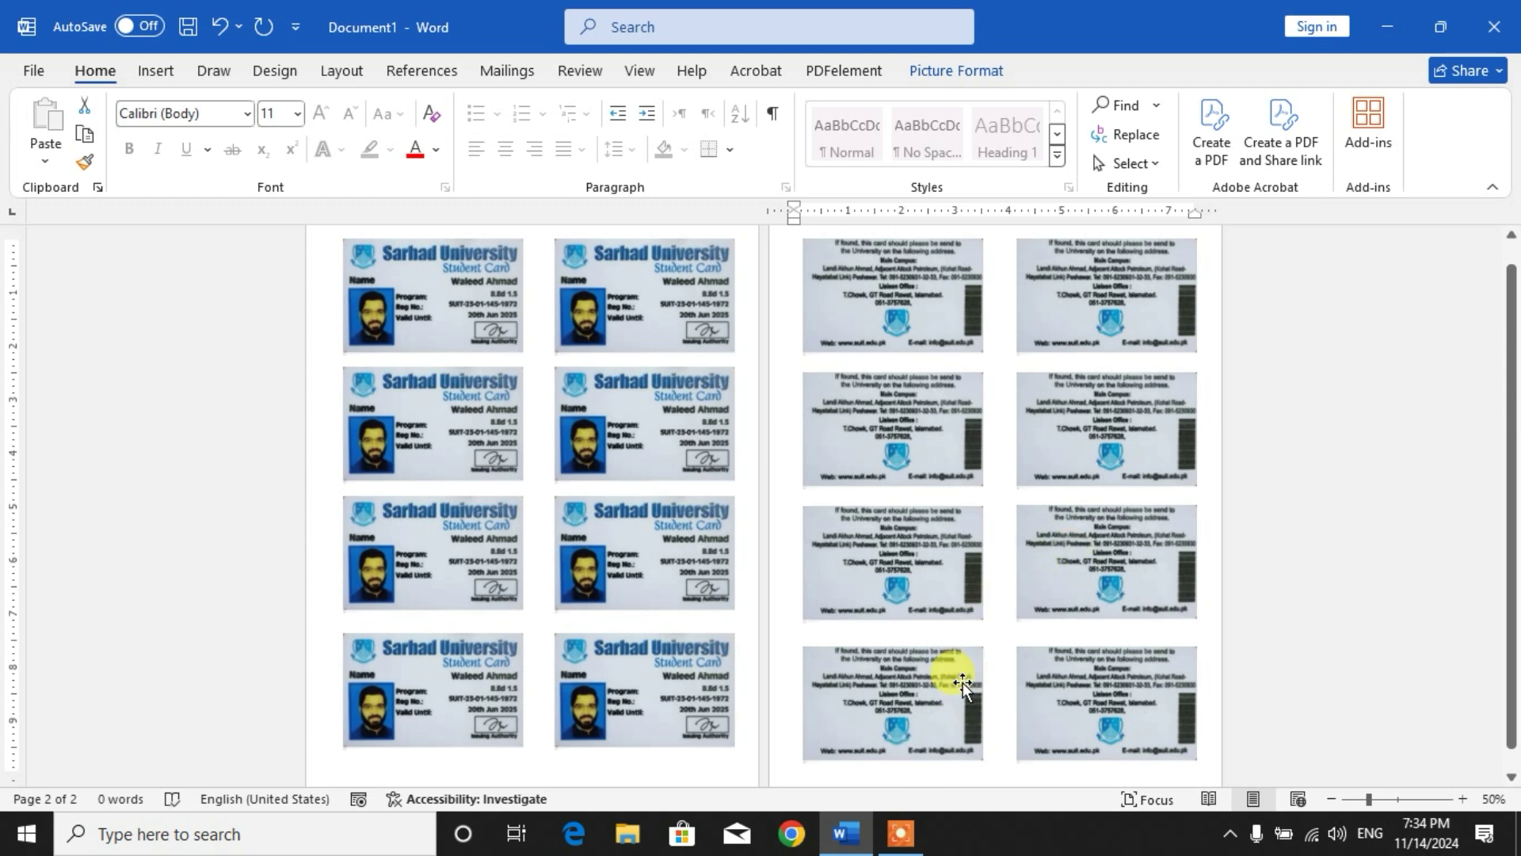
Step: Nudge the bottom row of card backs up two steps
drag(963, 683, 1034, 696)
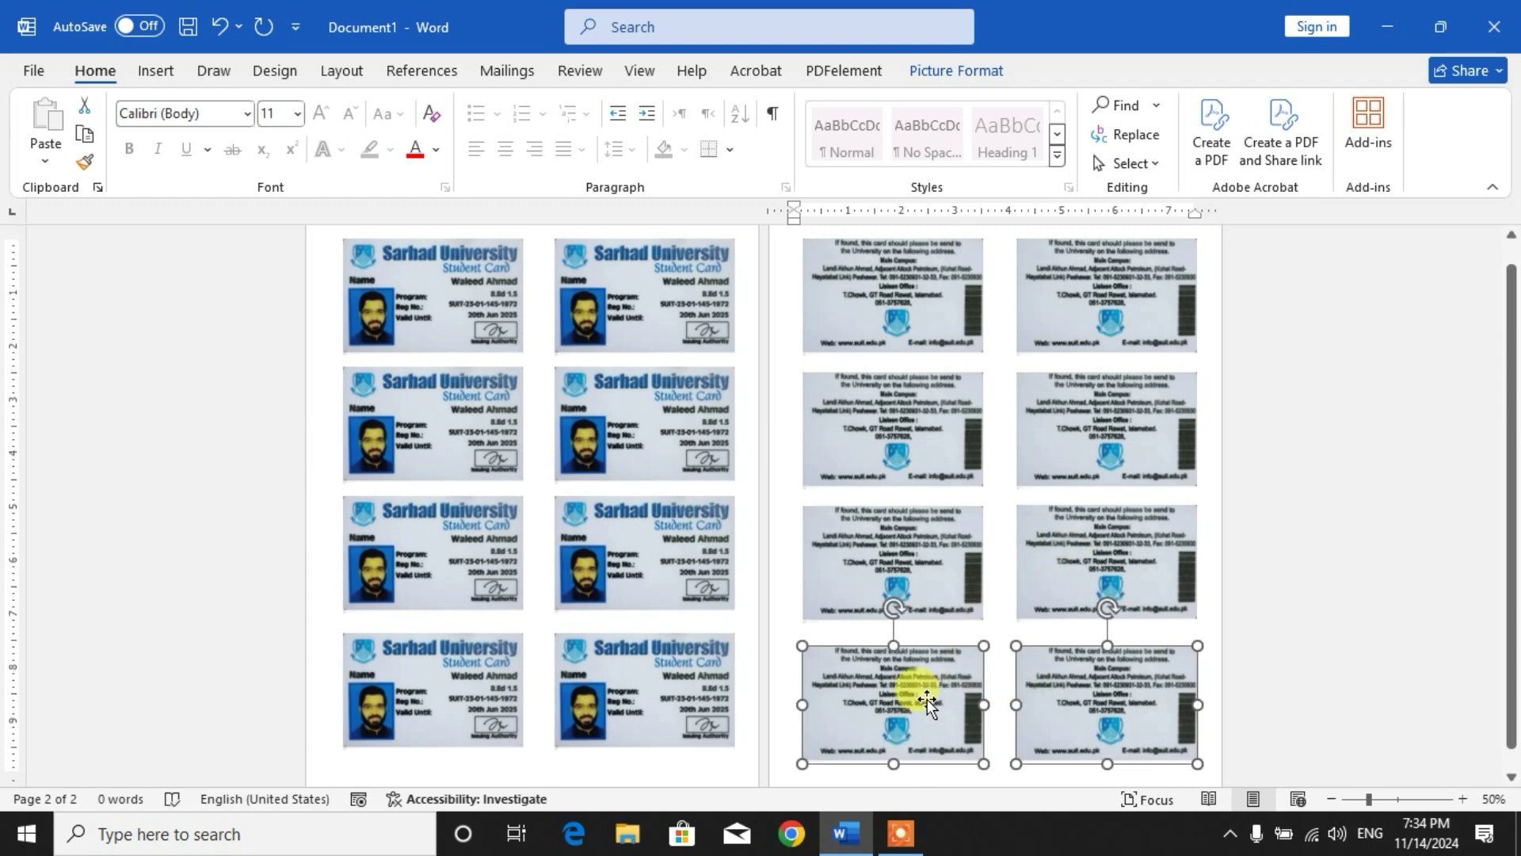
key(Up)
key(Up)
key(Up)
key(Up)
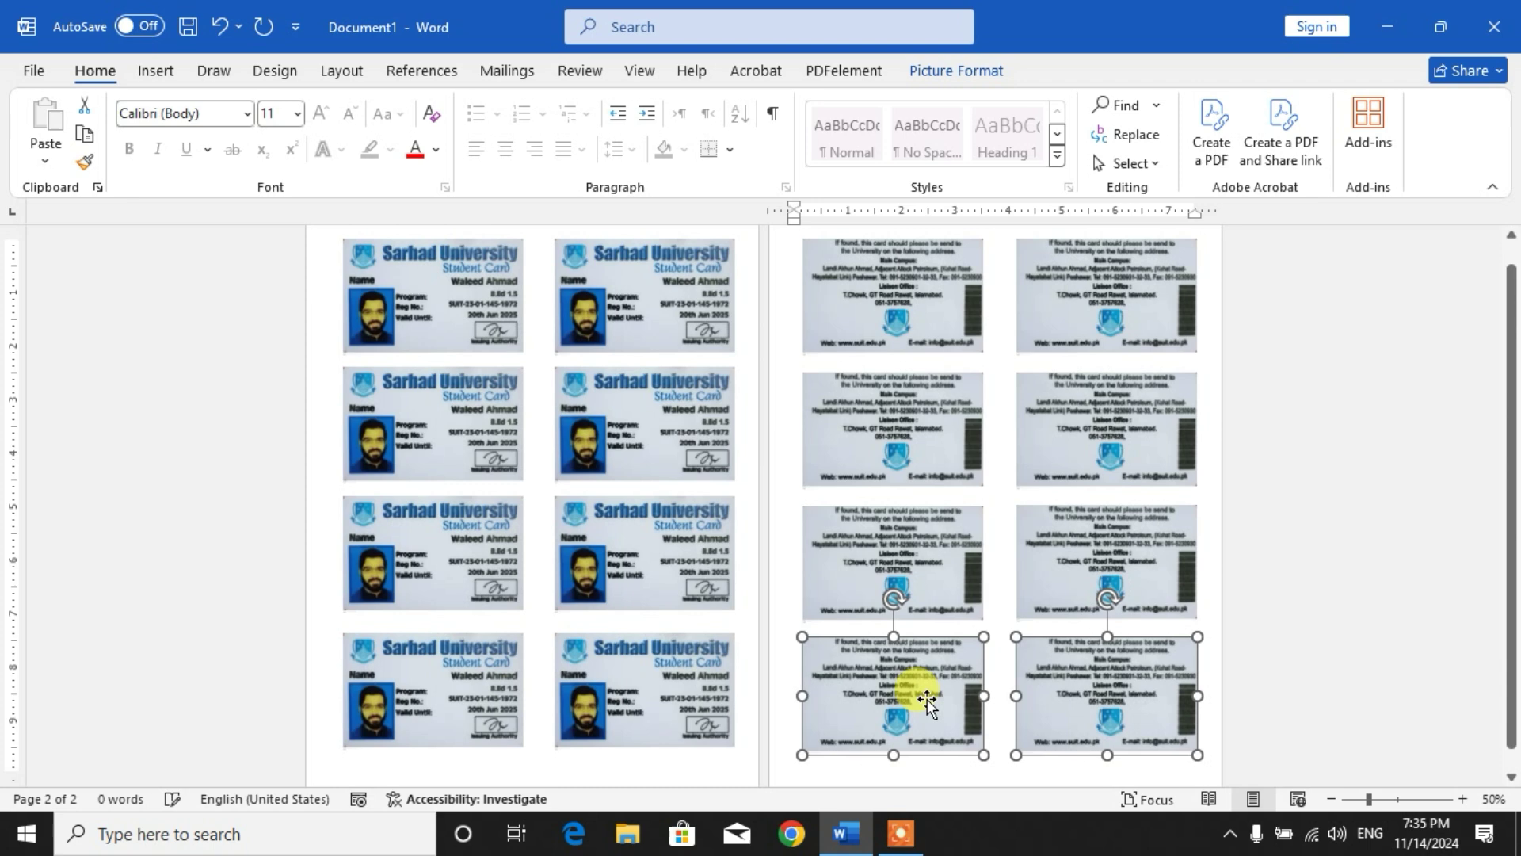
key(Up)
key(Up)
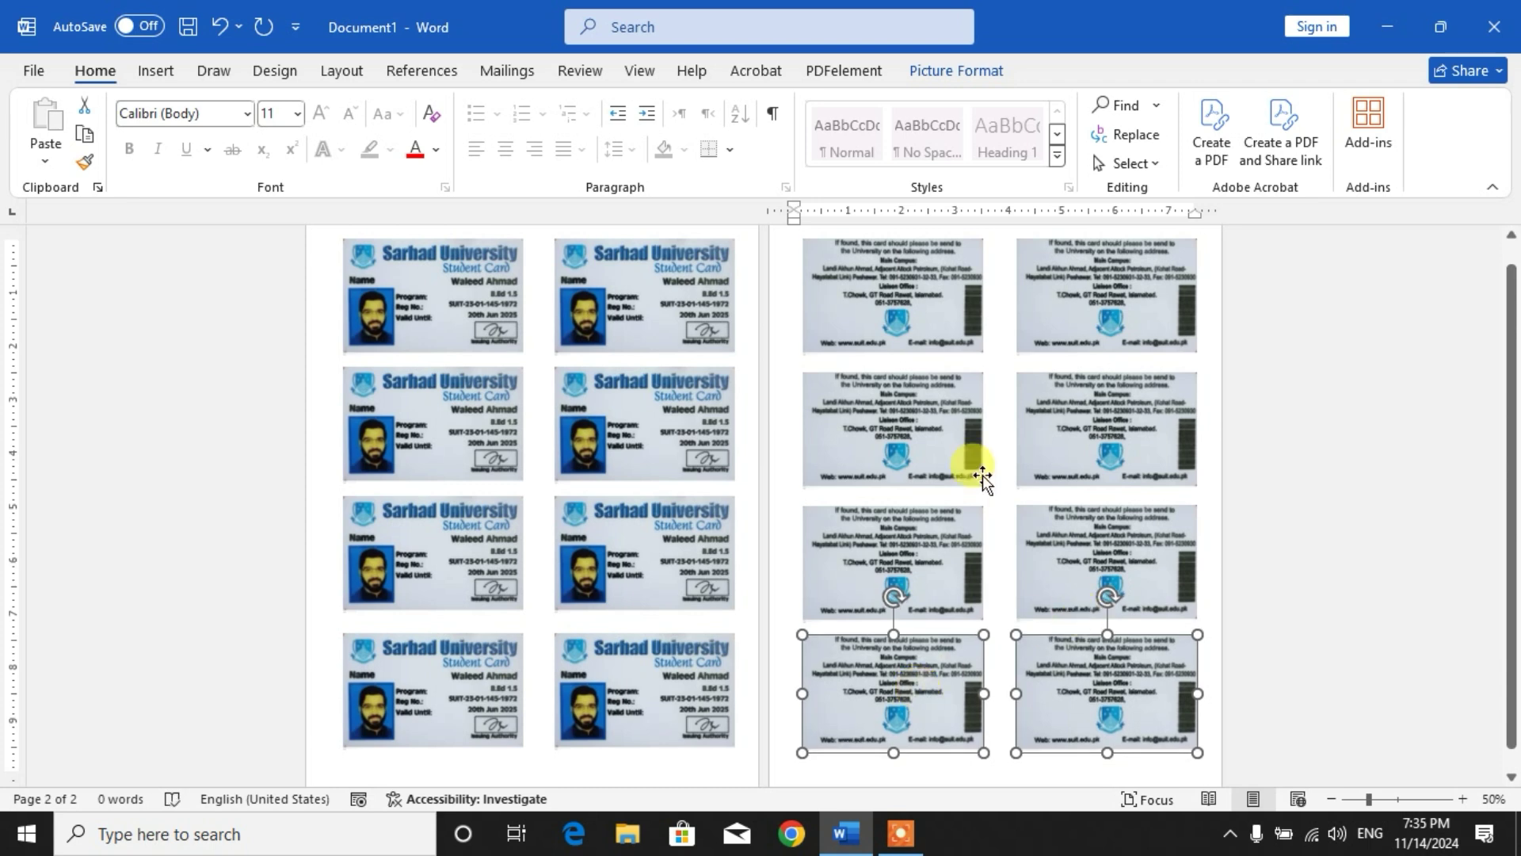
click(990, 448)
Step: Nudge the row-two pair of card backs up one step
click(924, 441)
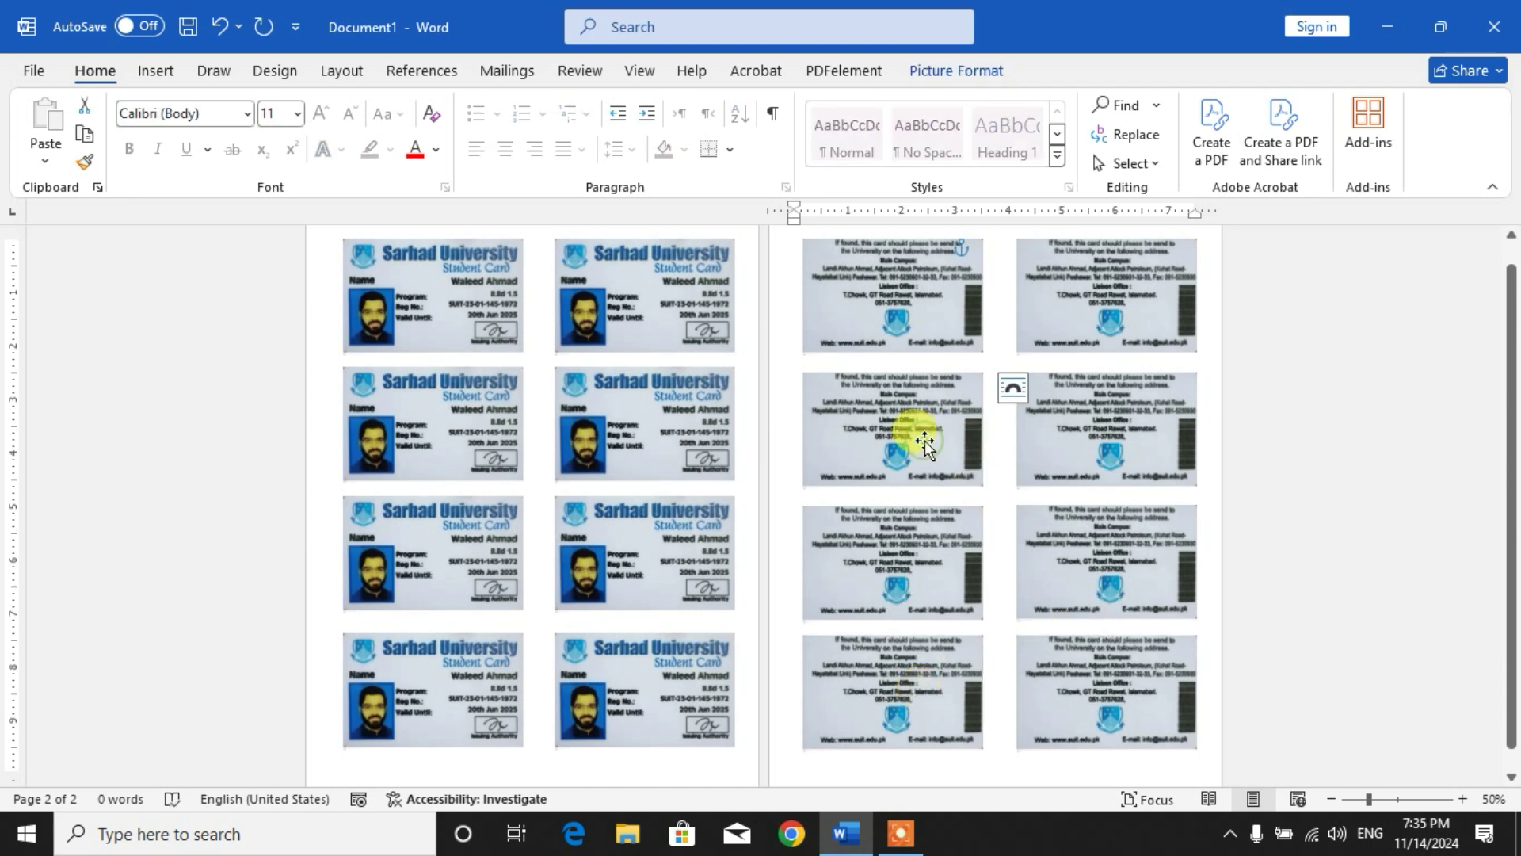
click(1080, 453)
shift+click(960, 424)
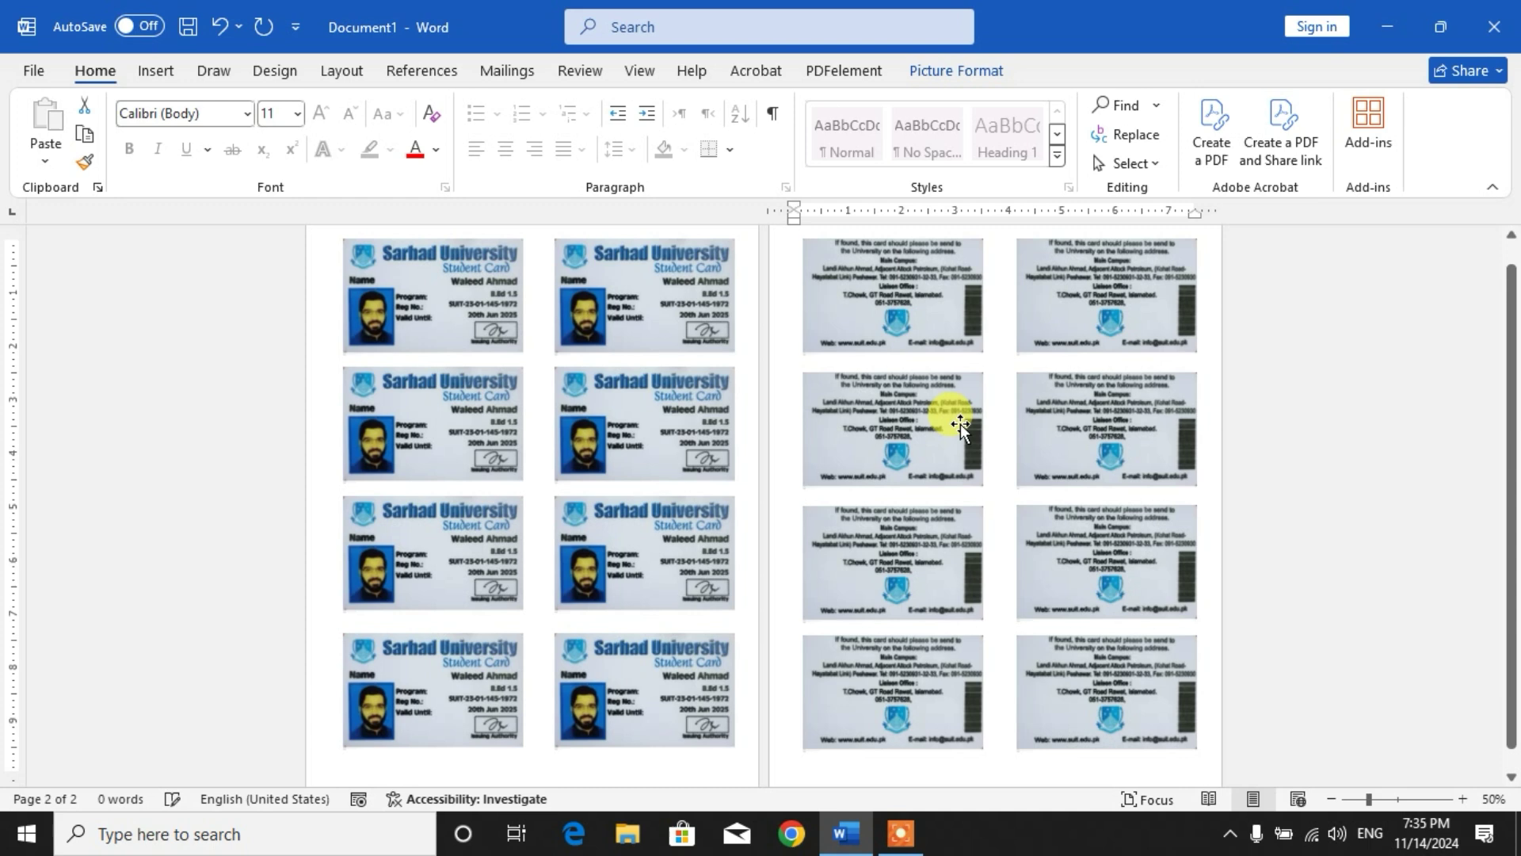
key(Up)
key(Up)
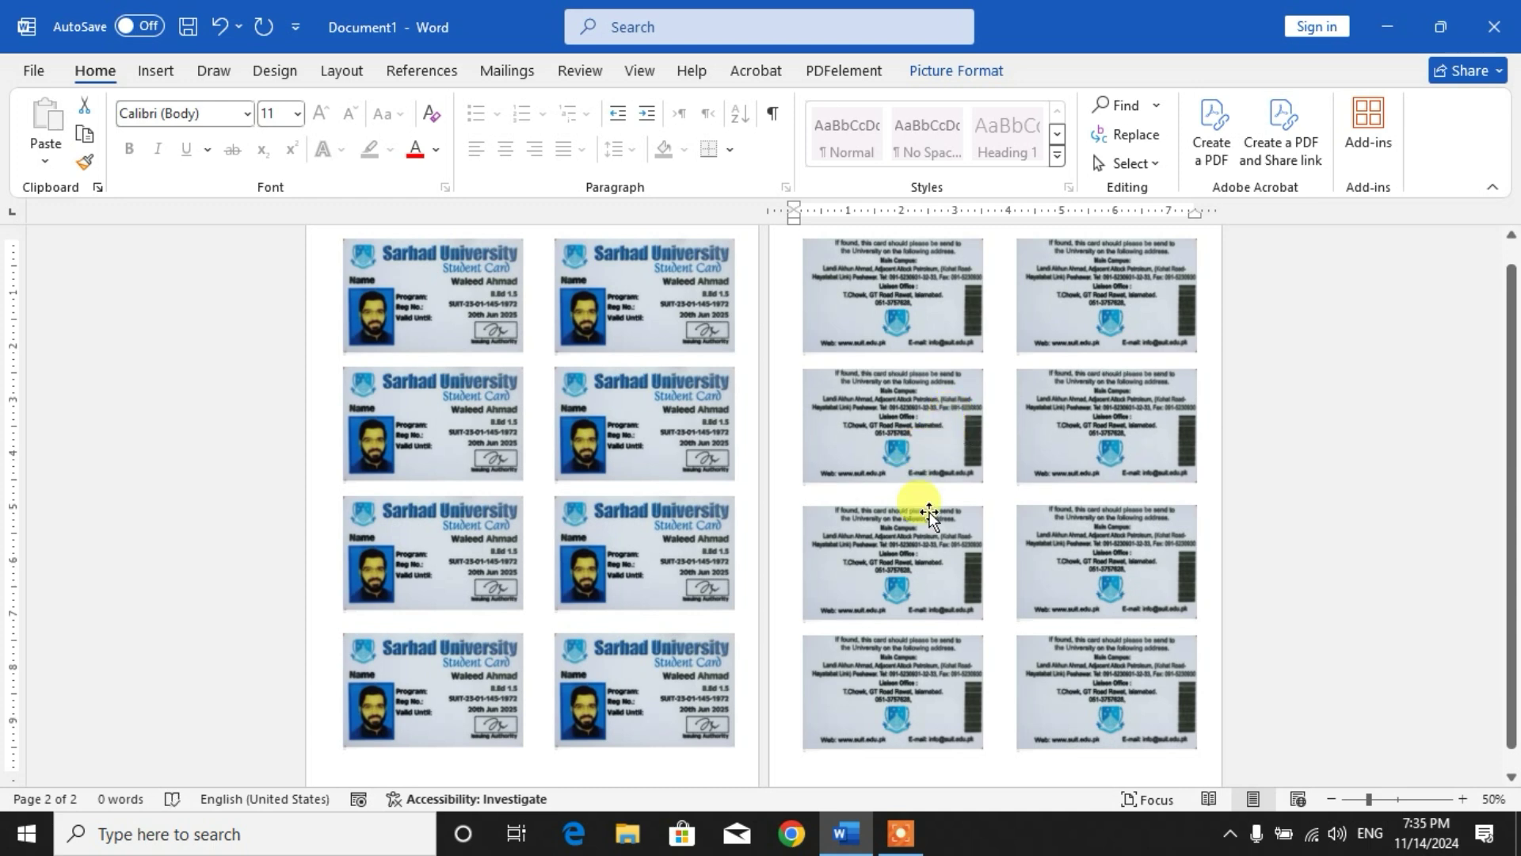
shift+click(1055, 564)
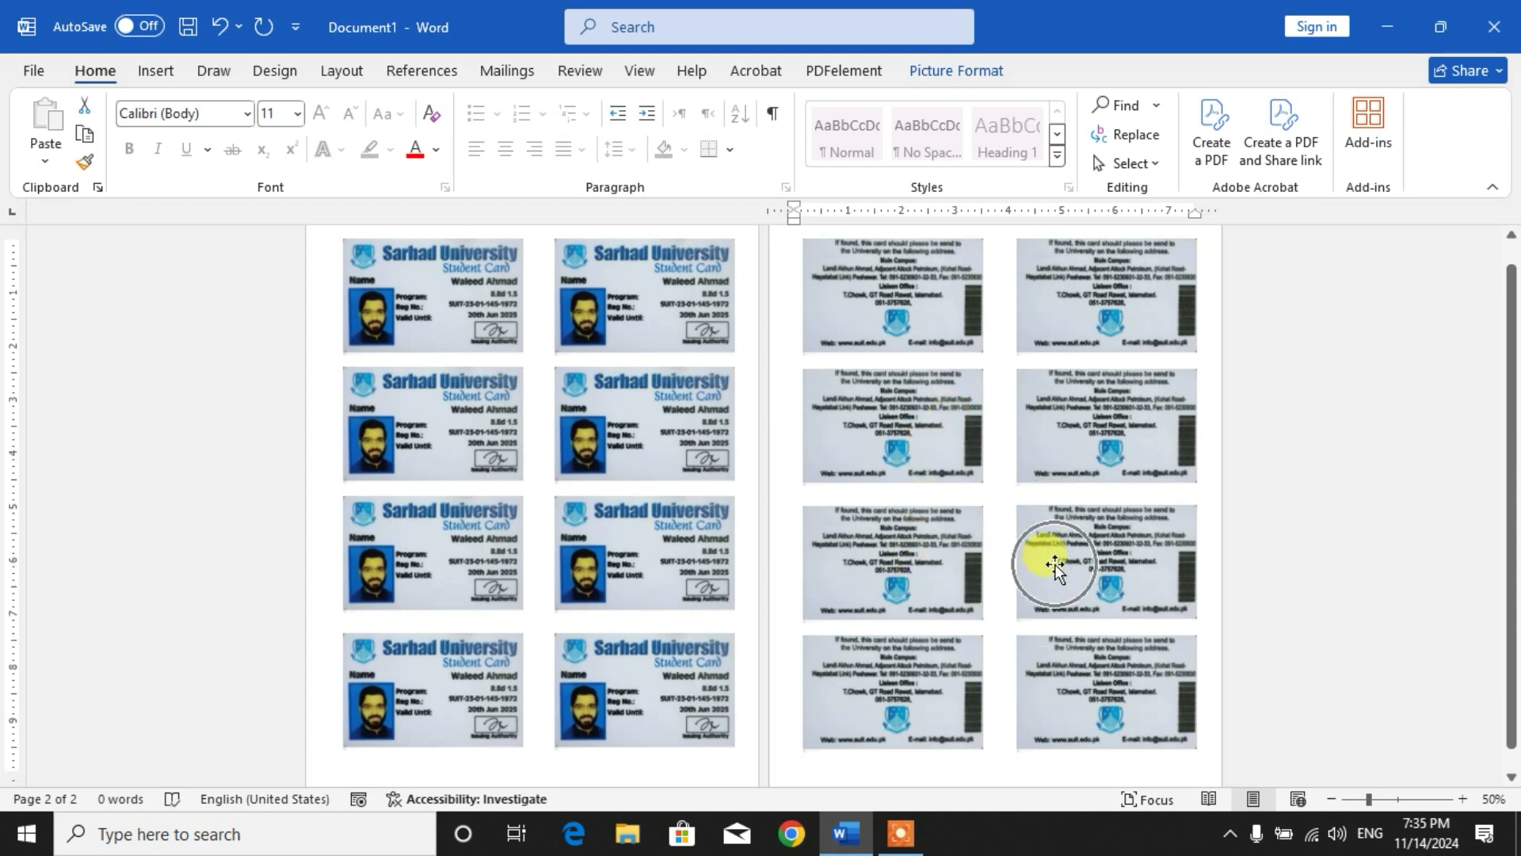